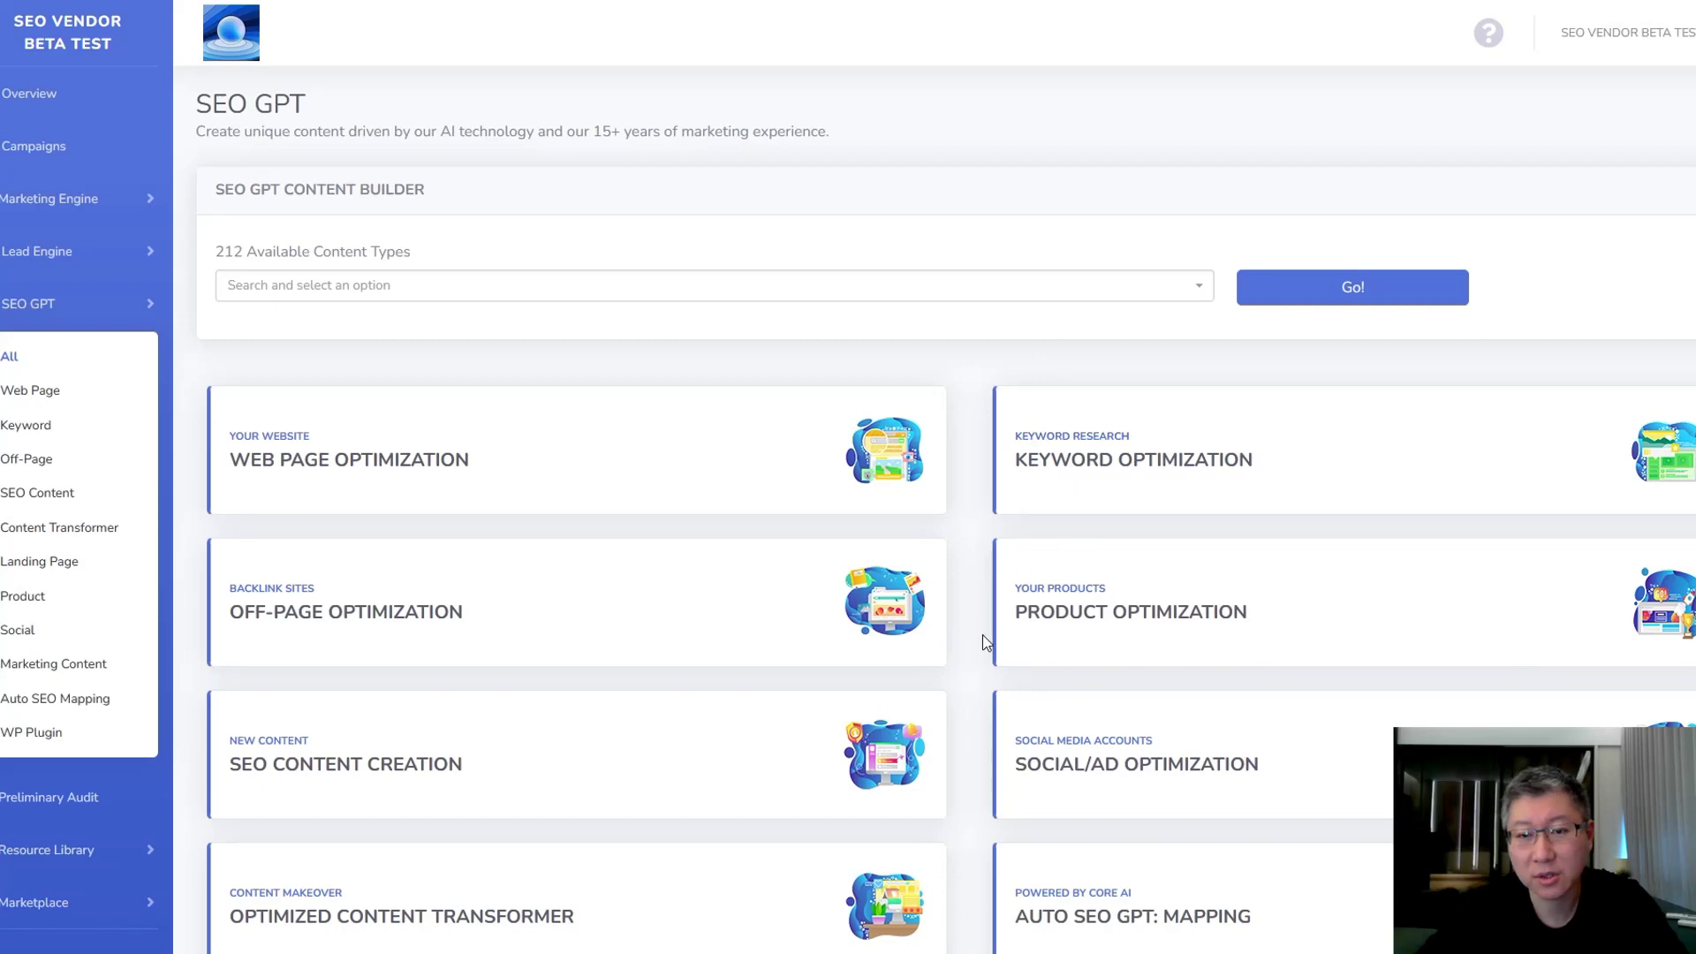
# - Scroll down the SEO GPT overview and open the Auto SEO GPT: Mapping card
pyautogui.scroll(-3, 987, 642)
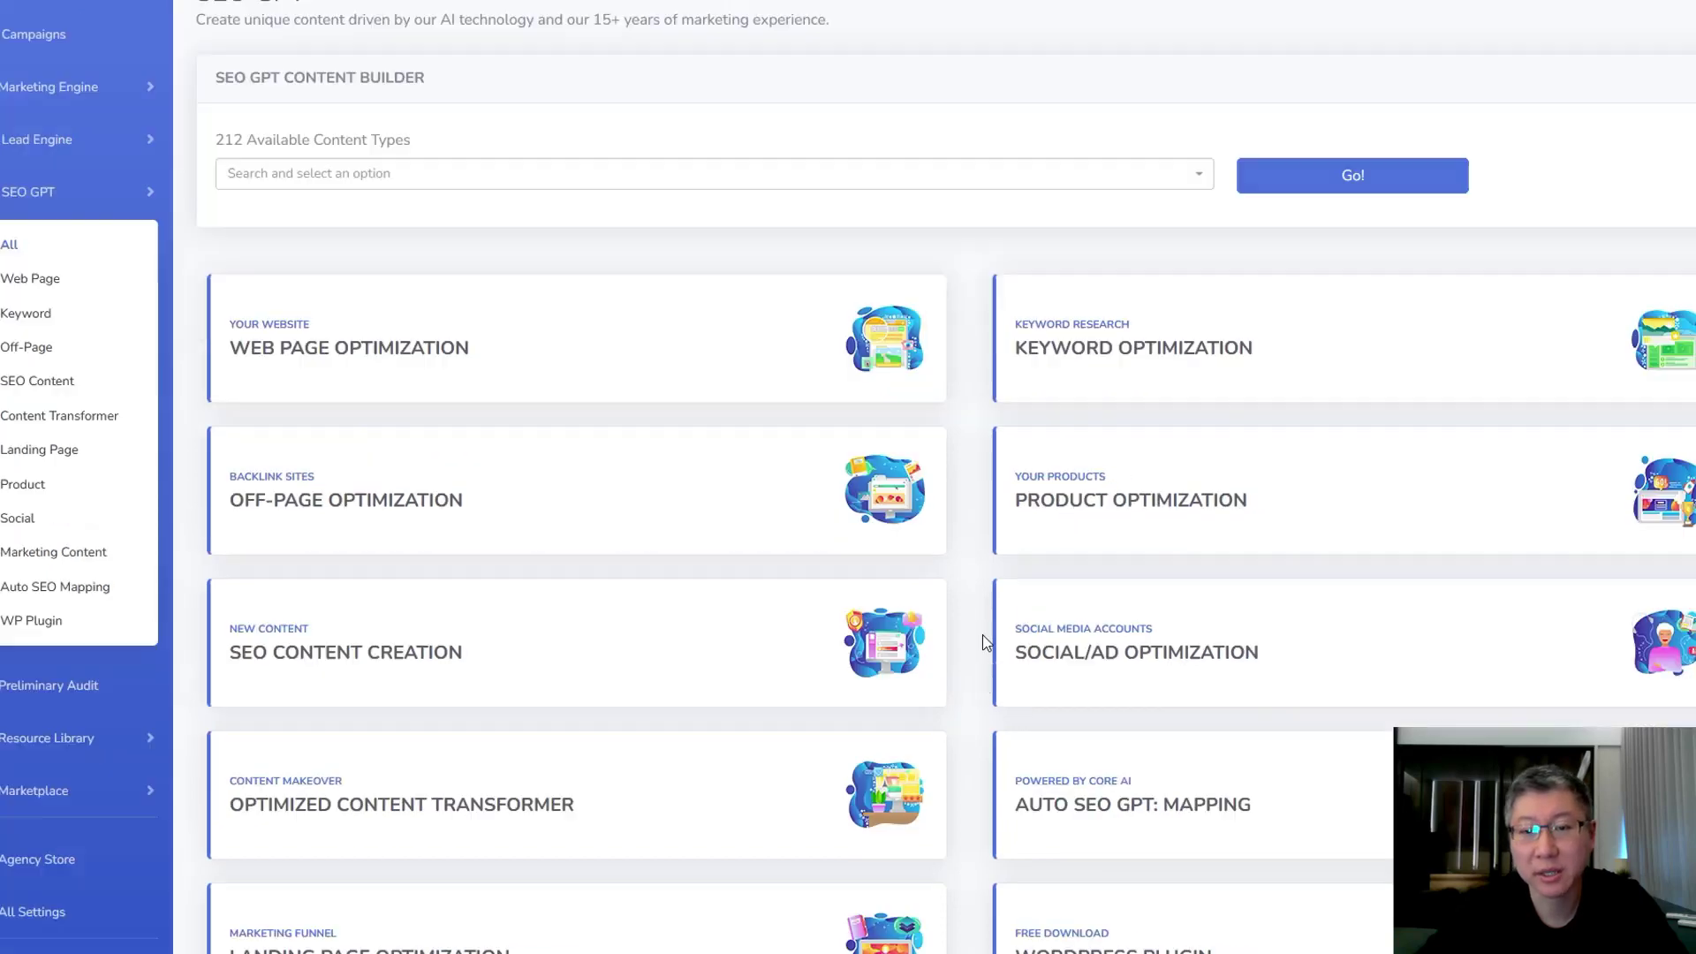
pyautogui.scroll(-2, 991, 672)
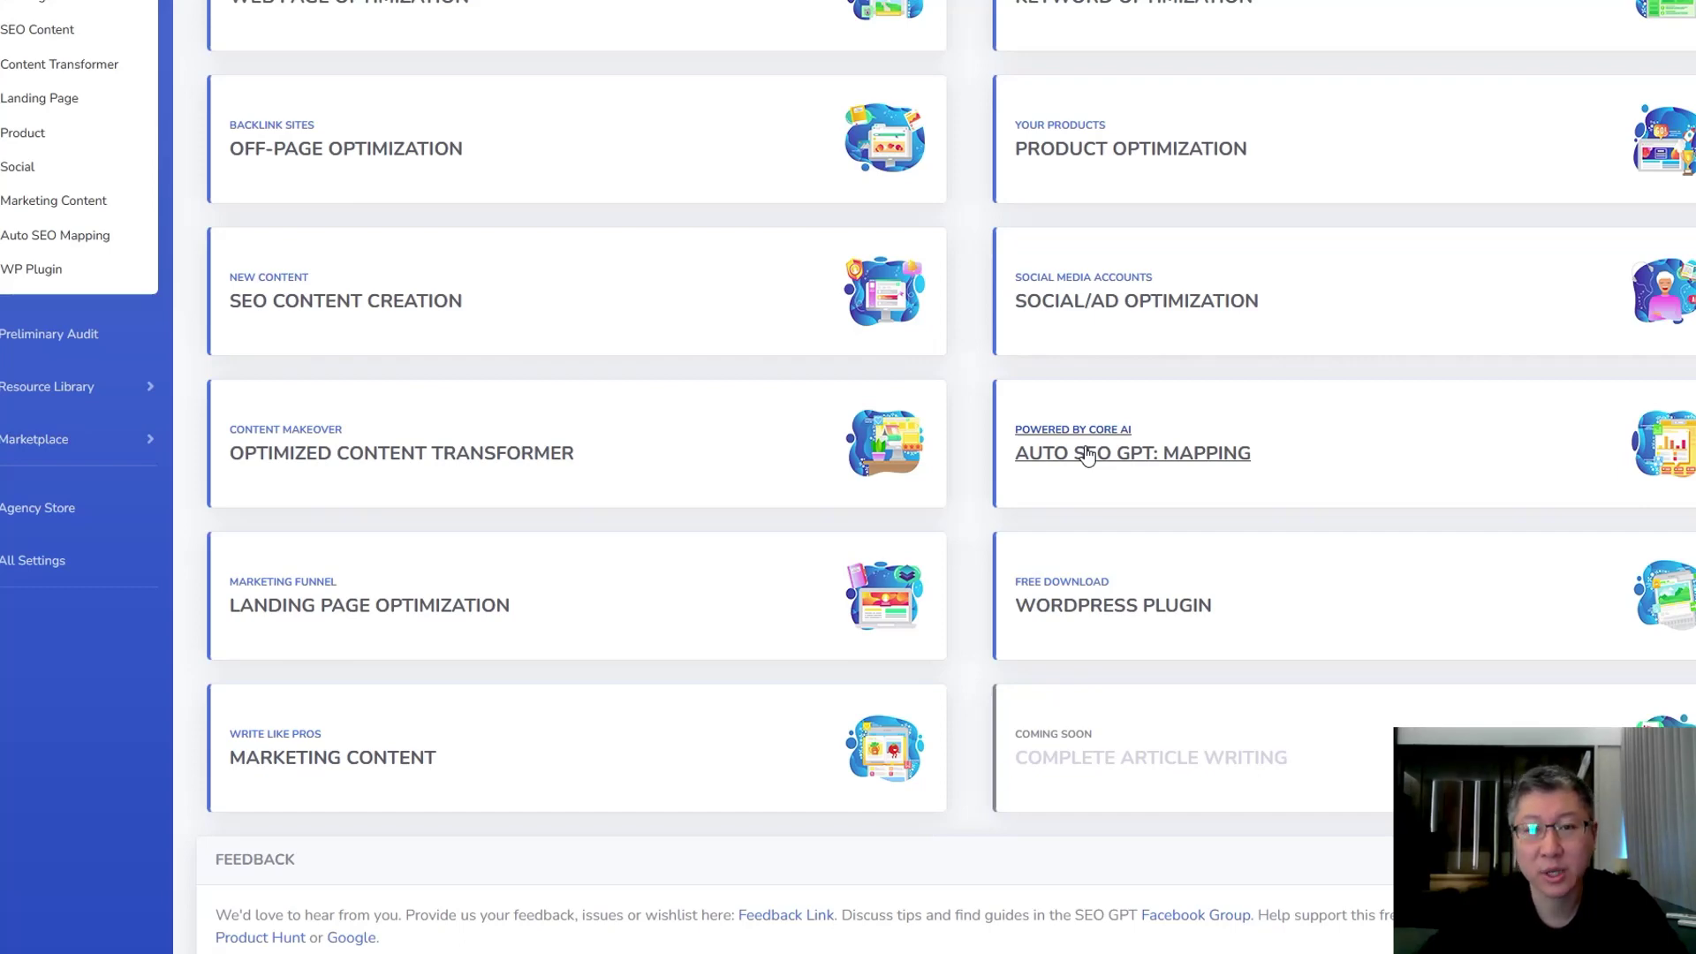
pyautogui.click(1087, 454)
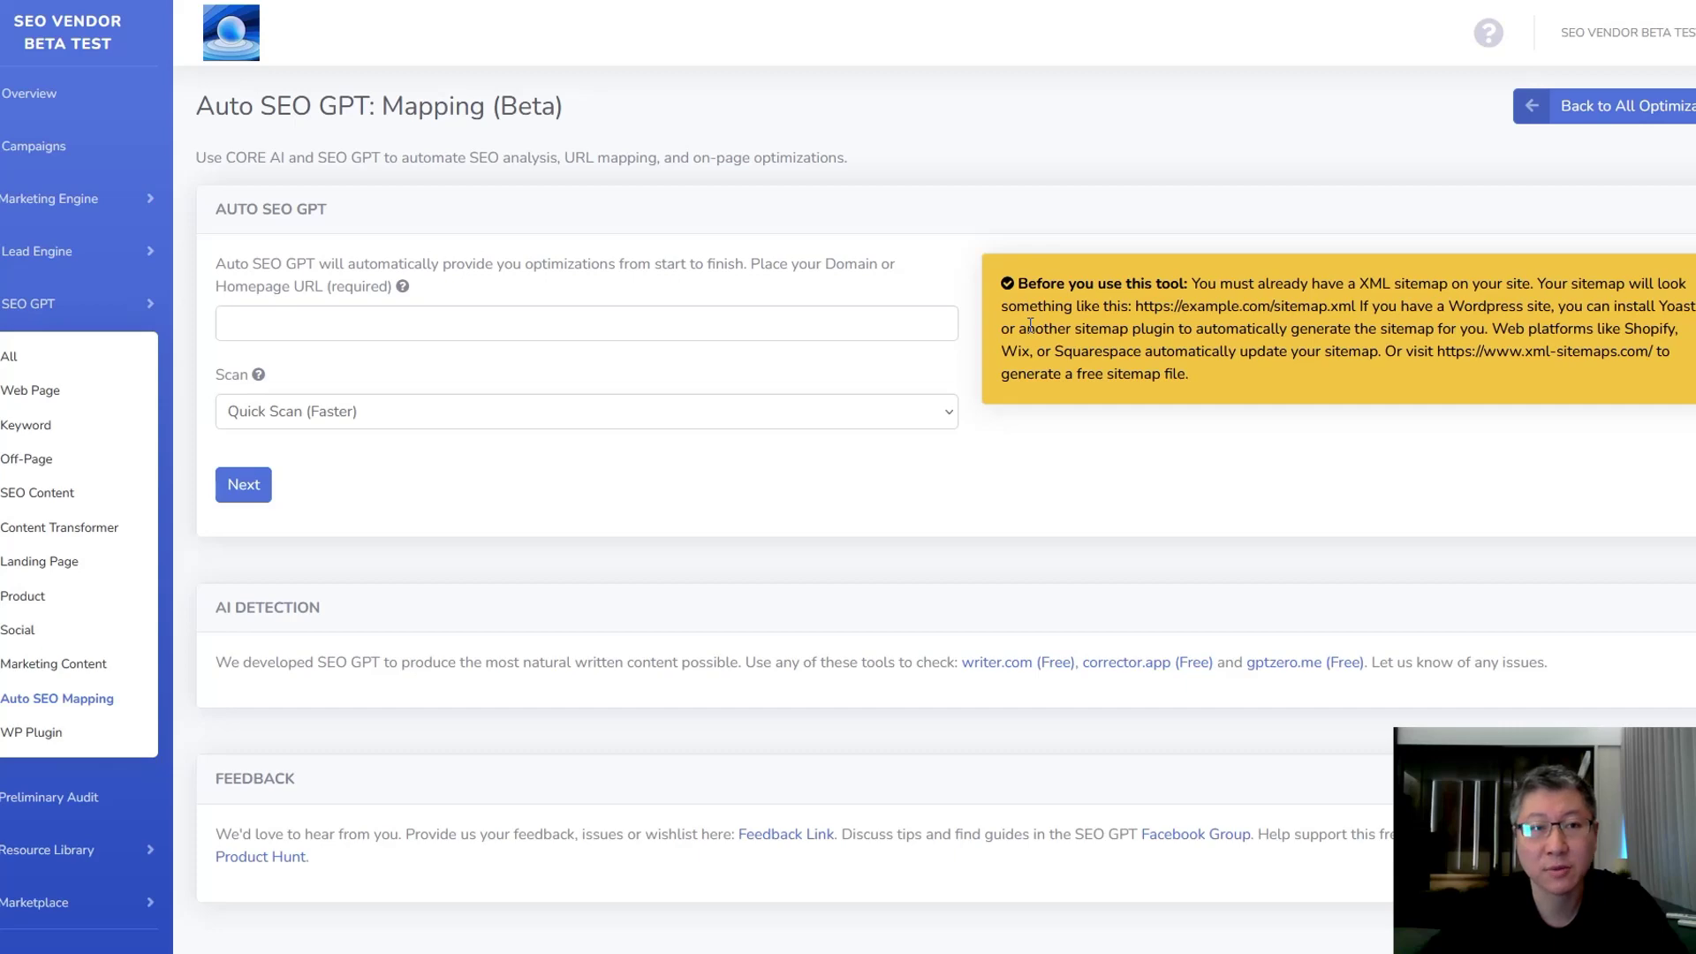
# - Quick-scan the domain whitelabel.servicereviews.net, keeping the Quick Scan (Faster) depth
pyautogui.click(713, 323)
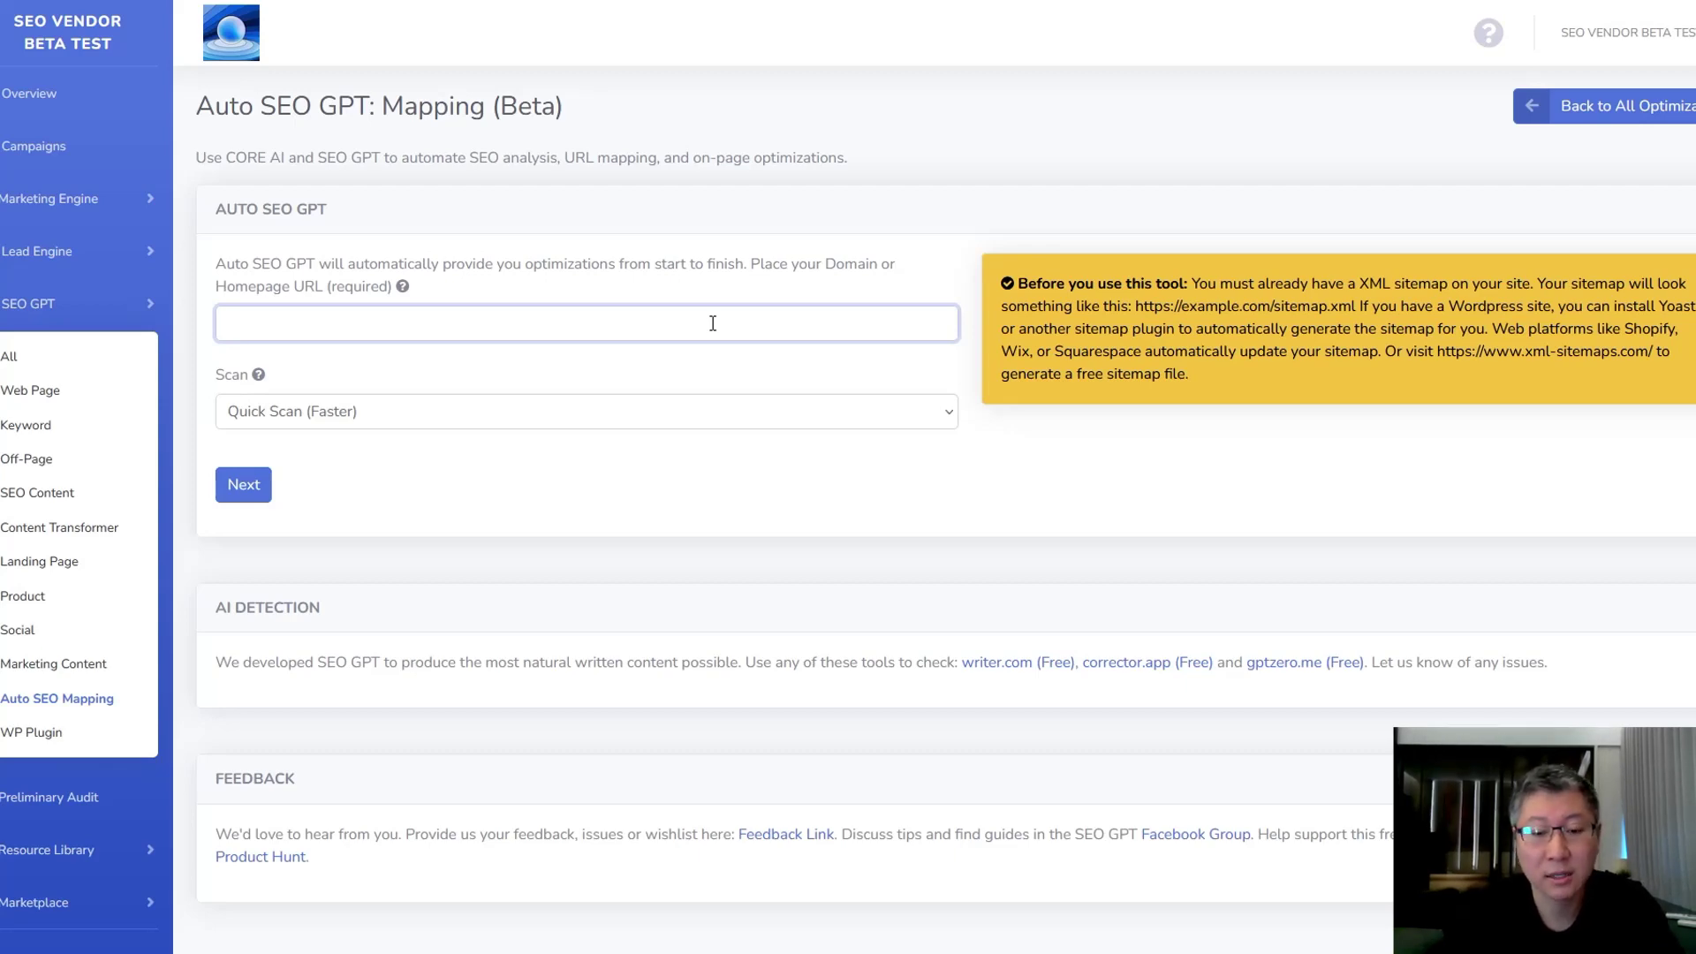
pyautogui.write('whitelabe')
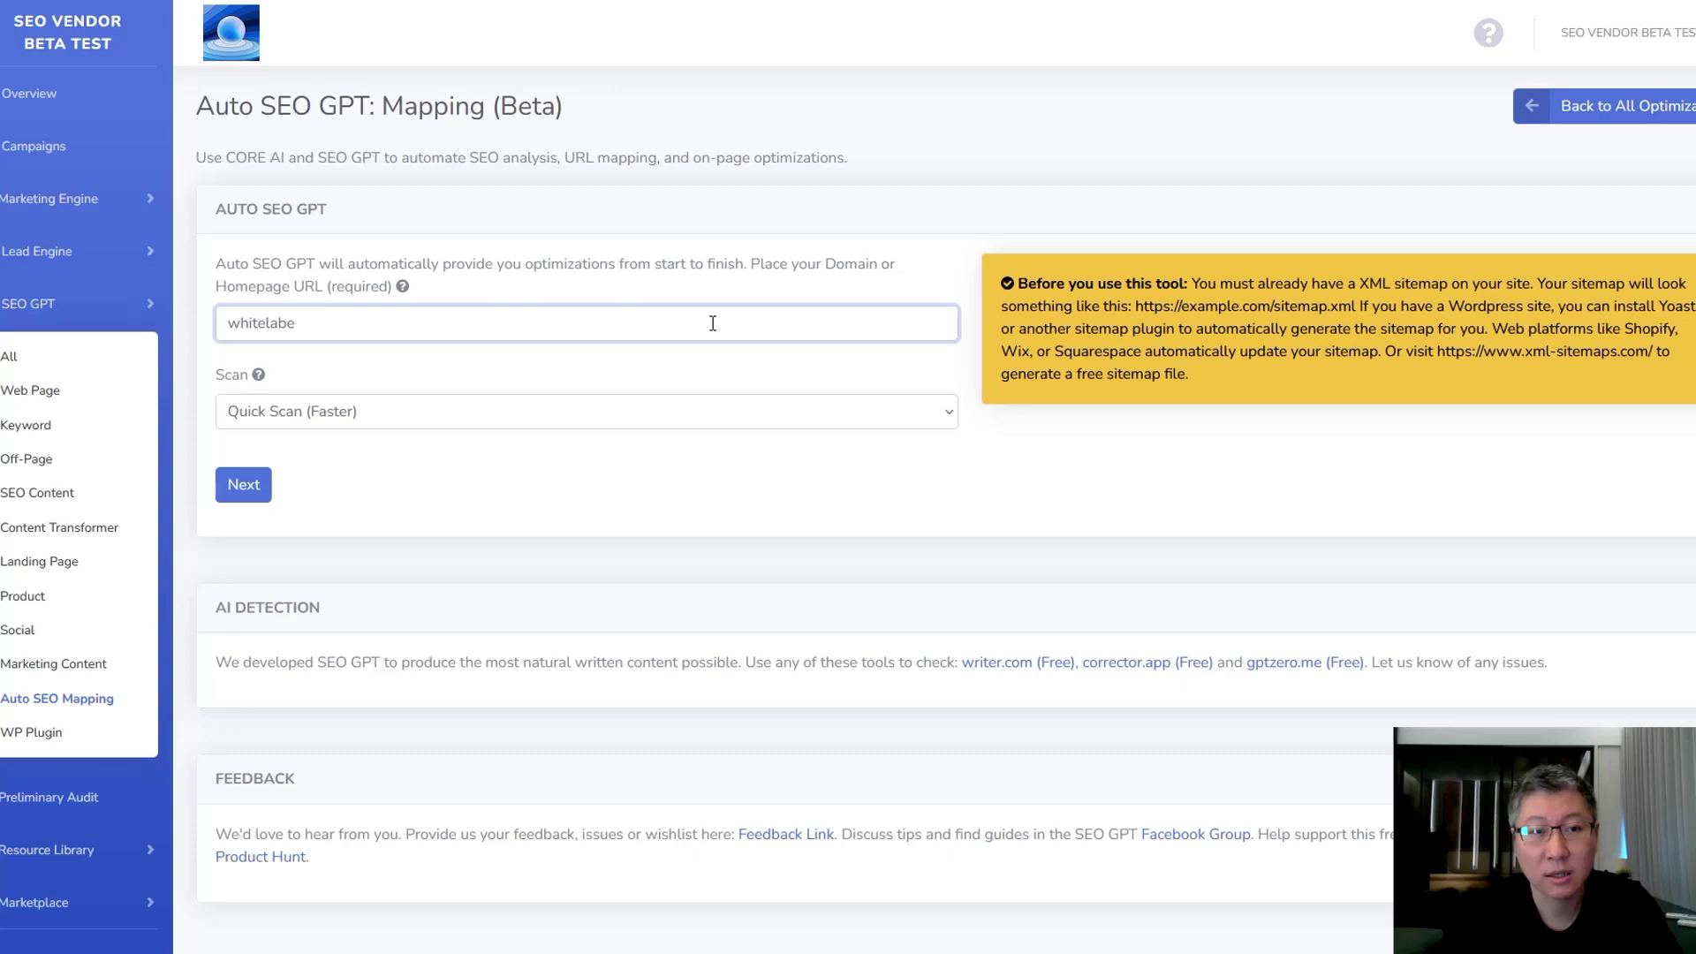
pyautogui.write('l.se')
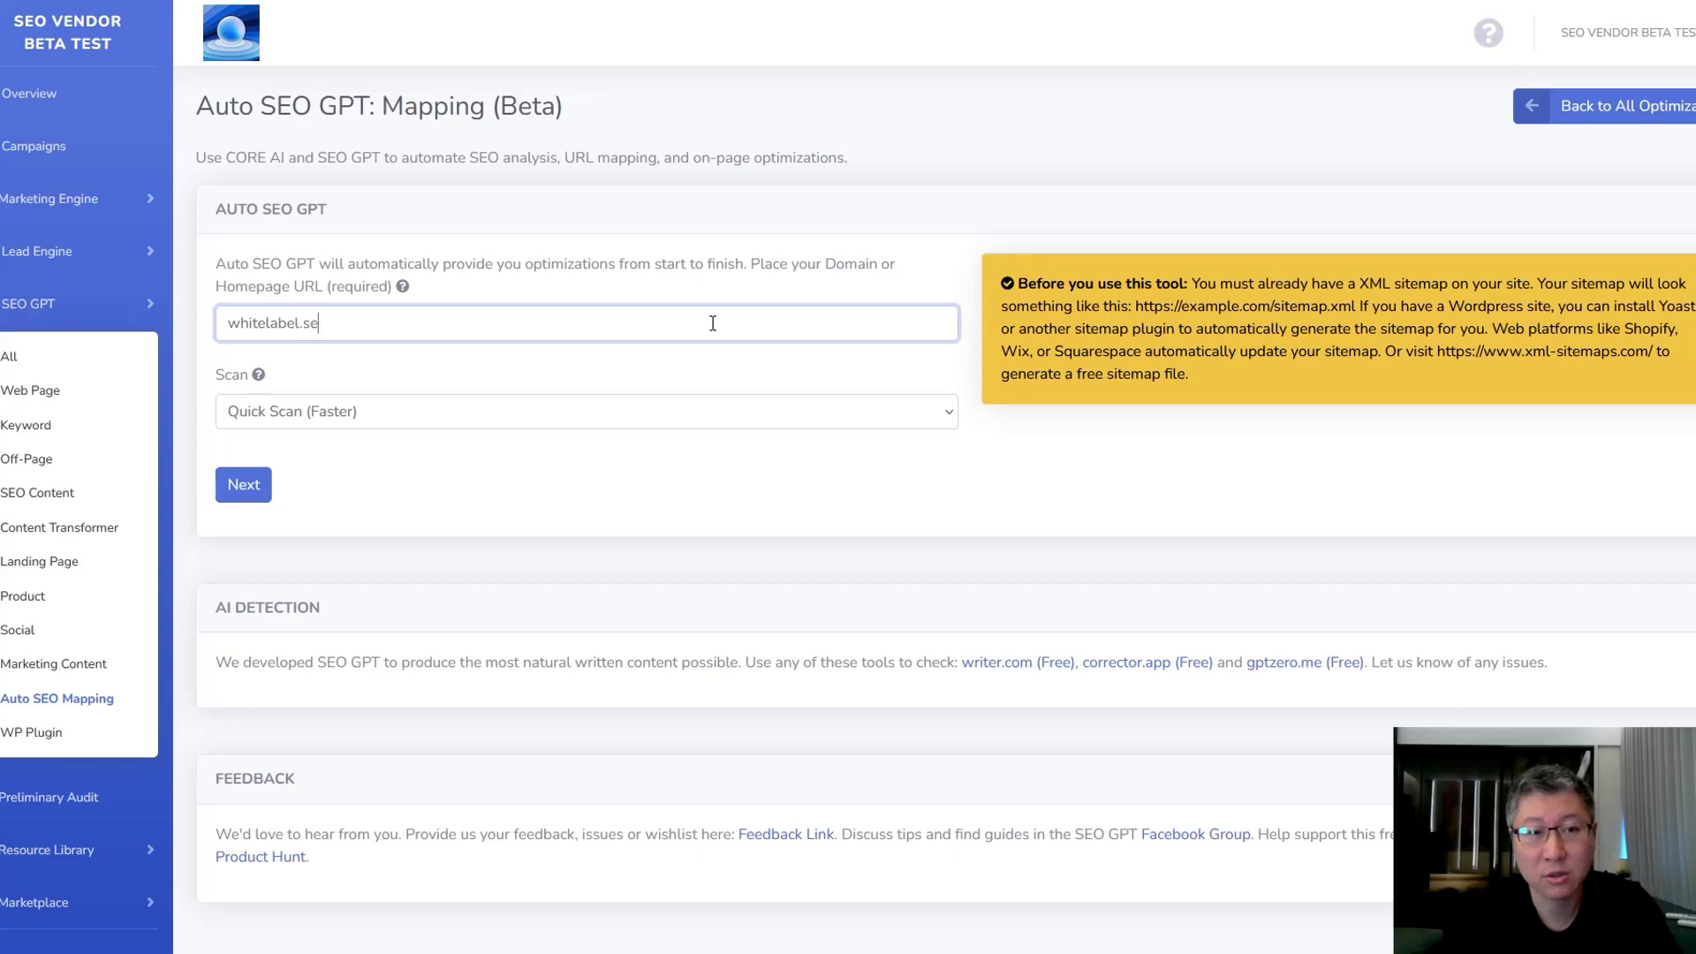
pyautogui.write('rvi')
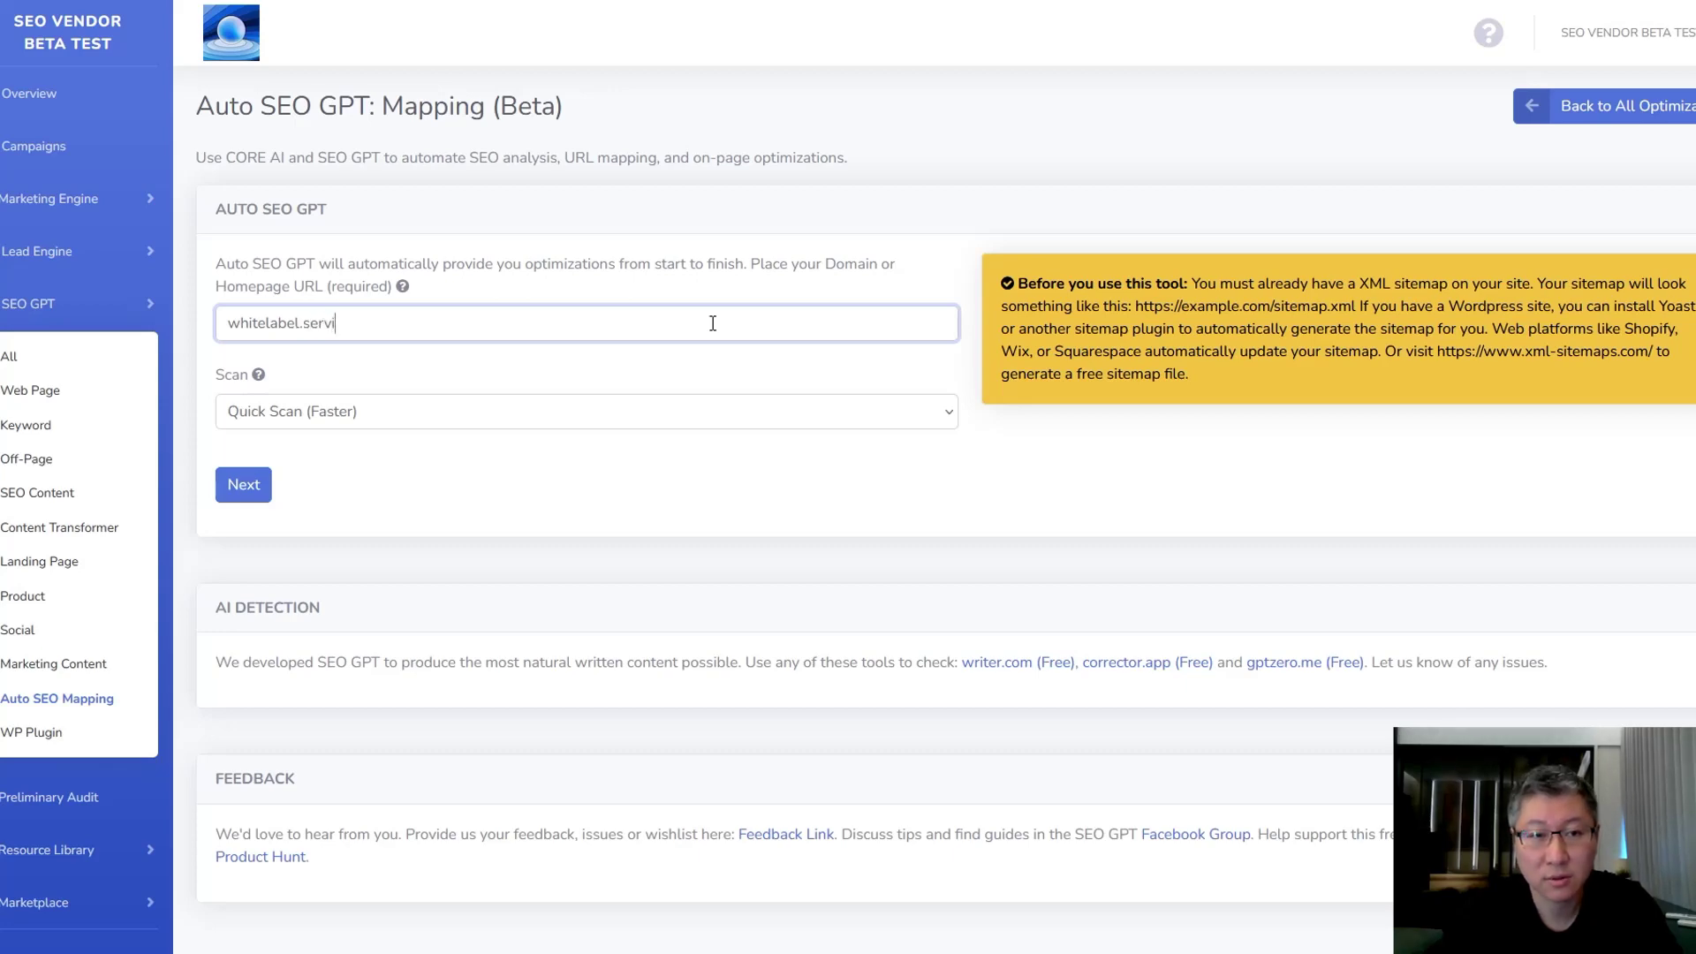
pyautogui.write('cereviews.net')
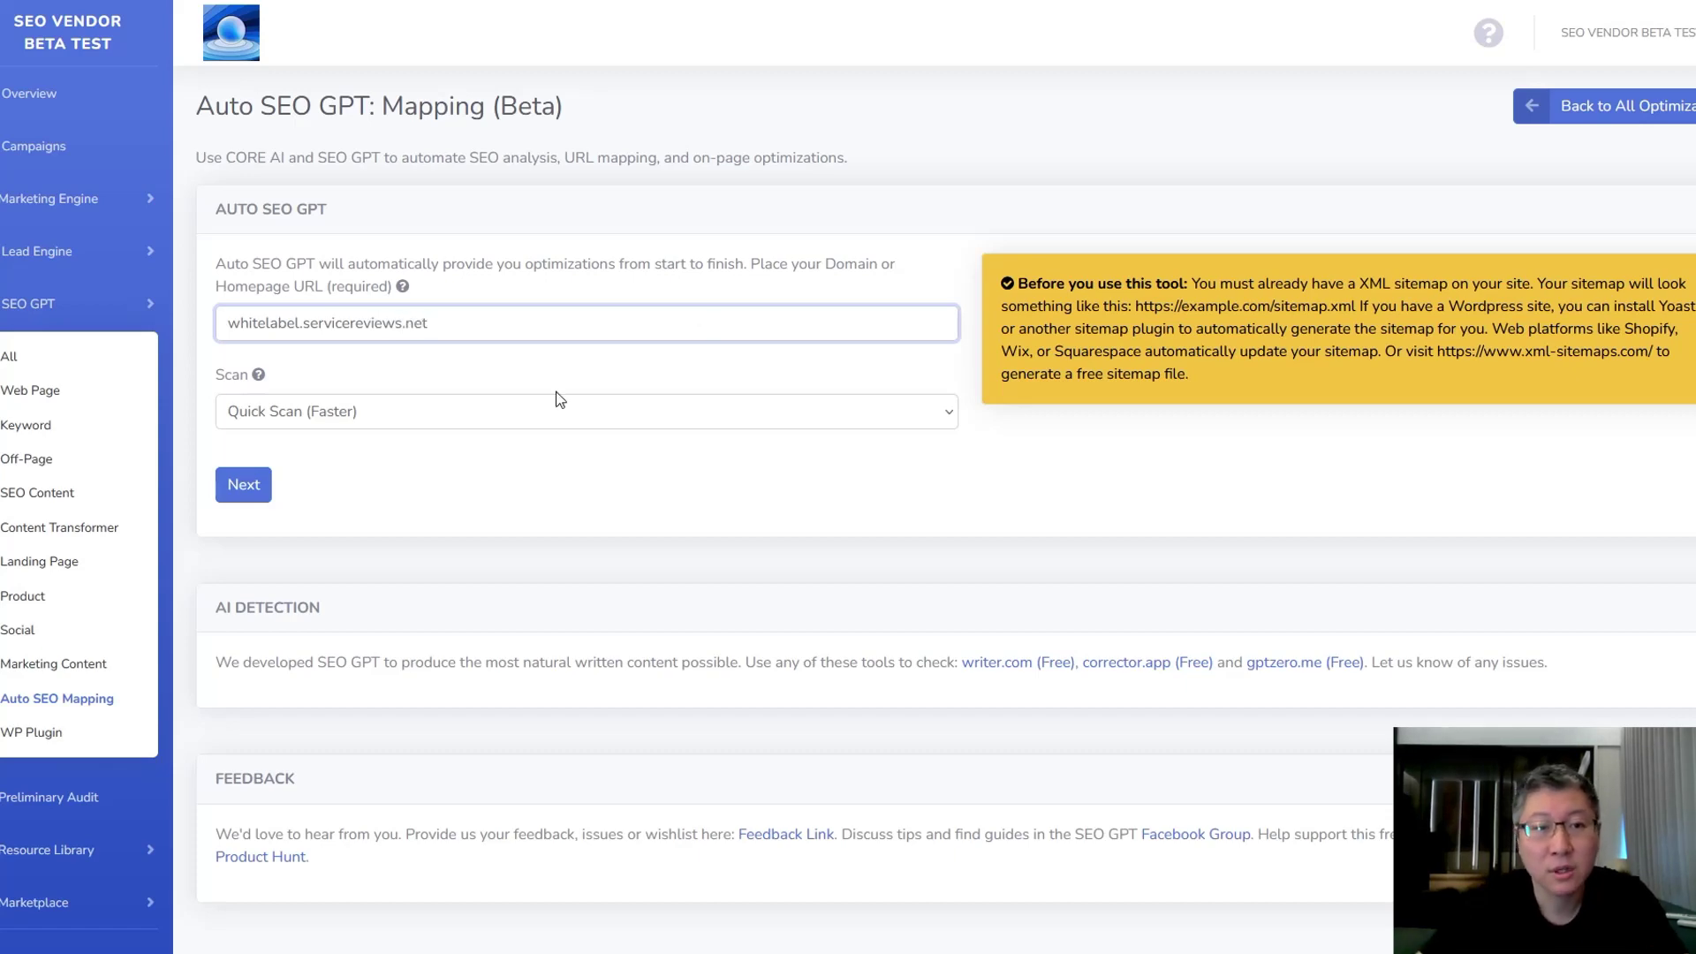
pyautogui.click(485, 416)
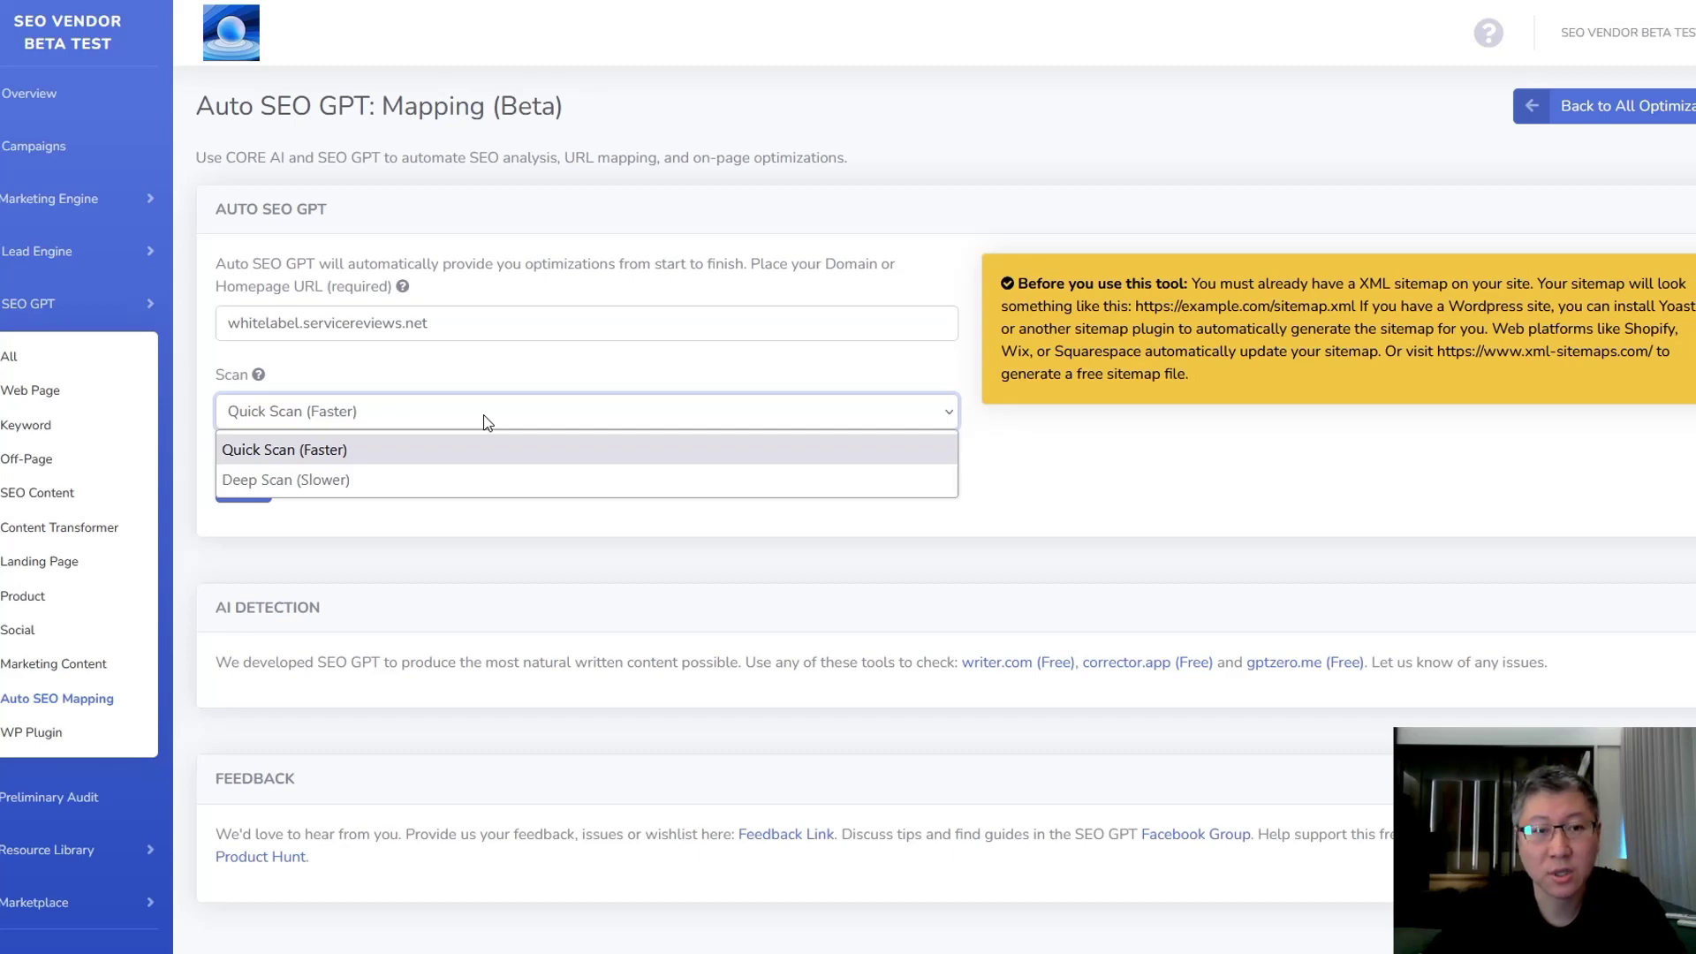
pyautogui.click(545, 381)
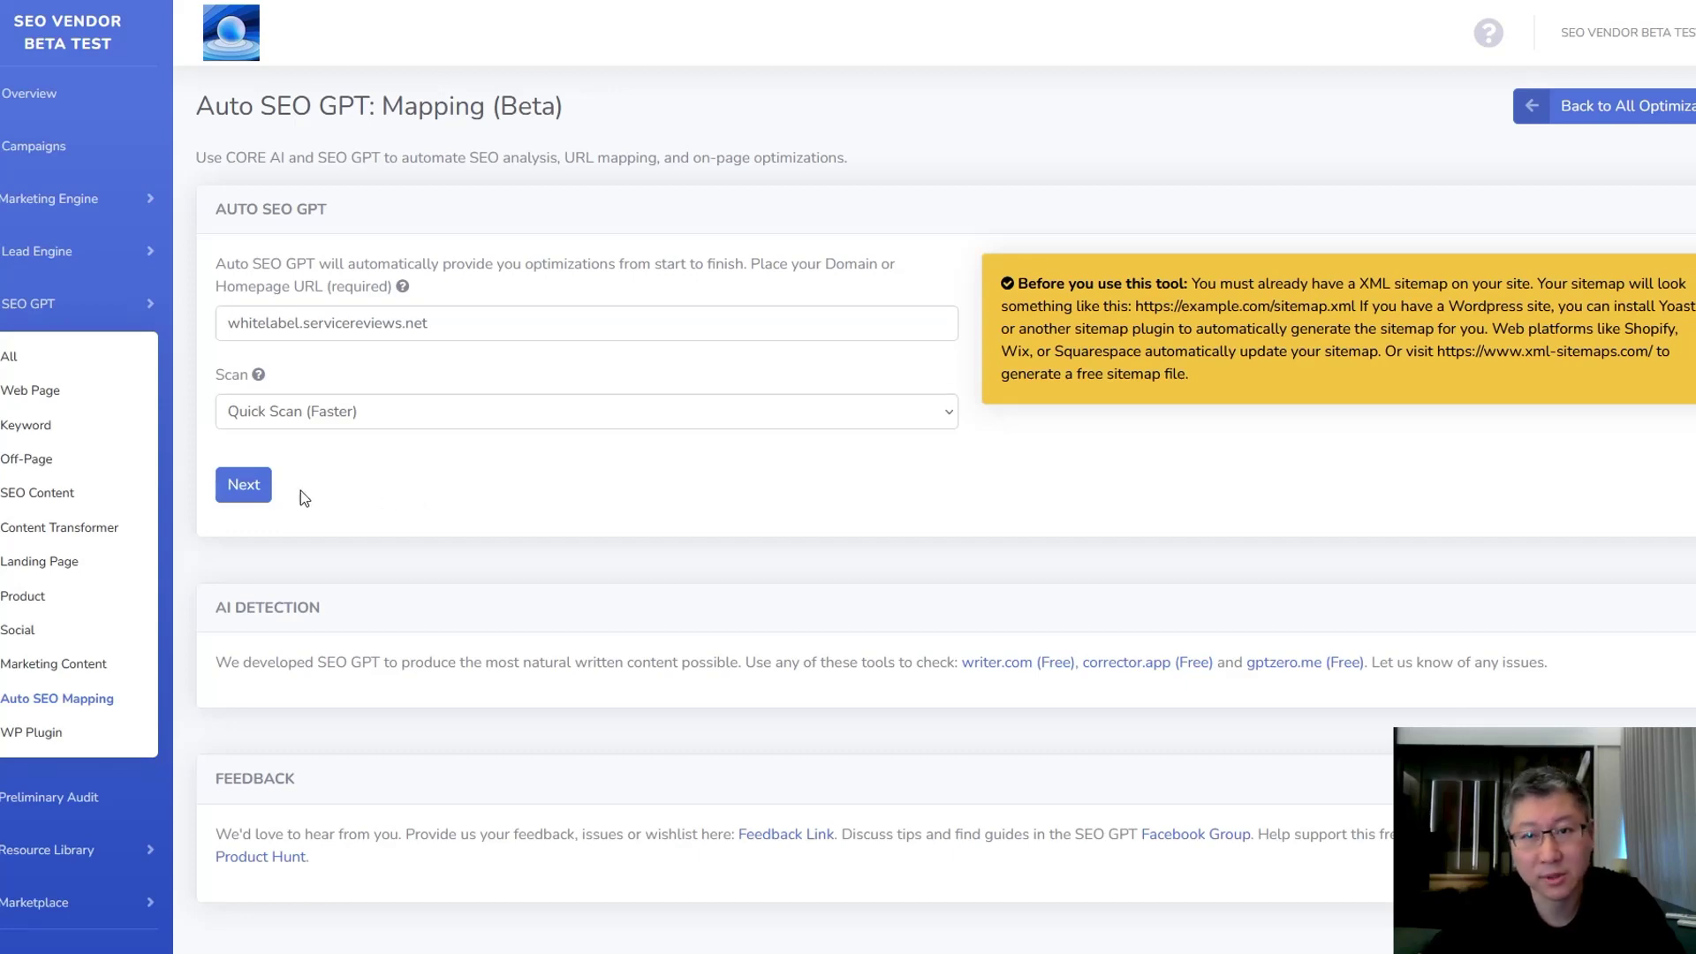
pyautogui.click(251, 495)
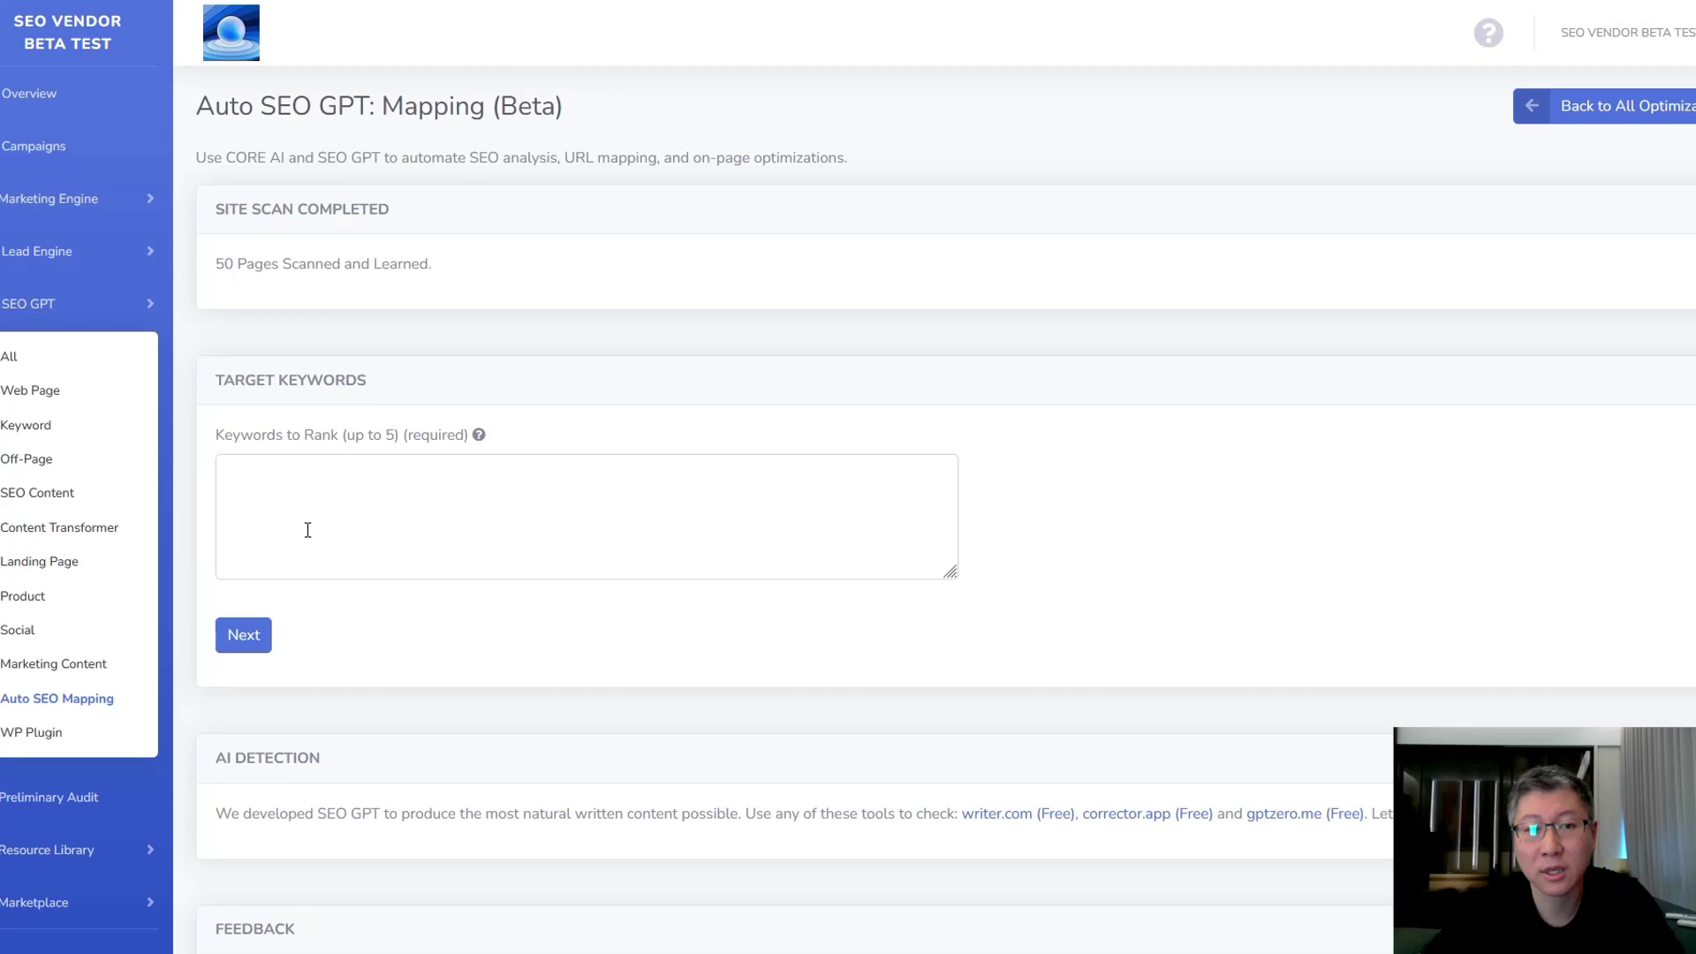
# - Paste the target keyword list, from local seo agency to digital marketing agency, into Keywords to Rank
pyautogui.click(389, 516)
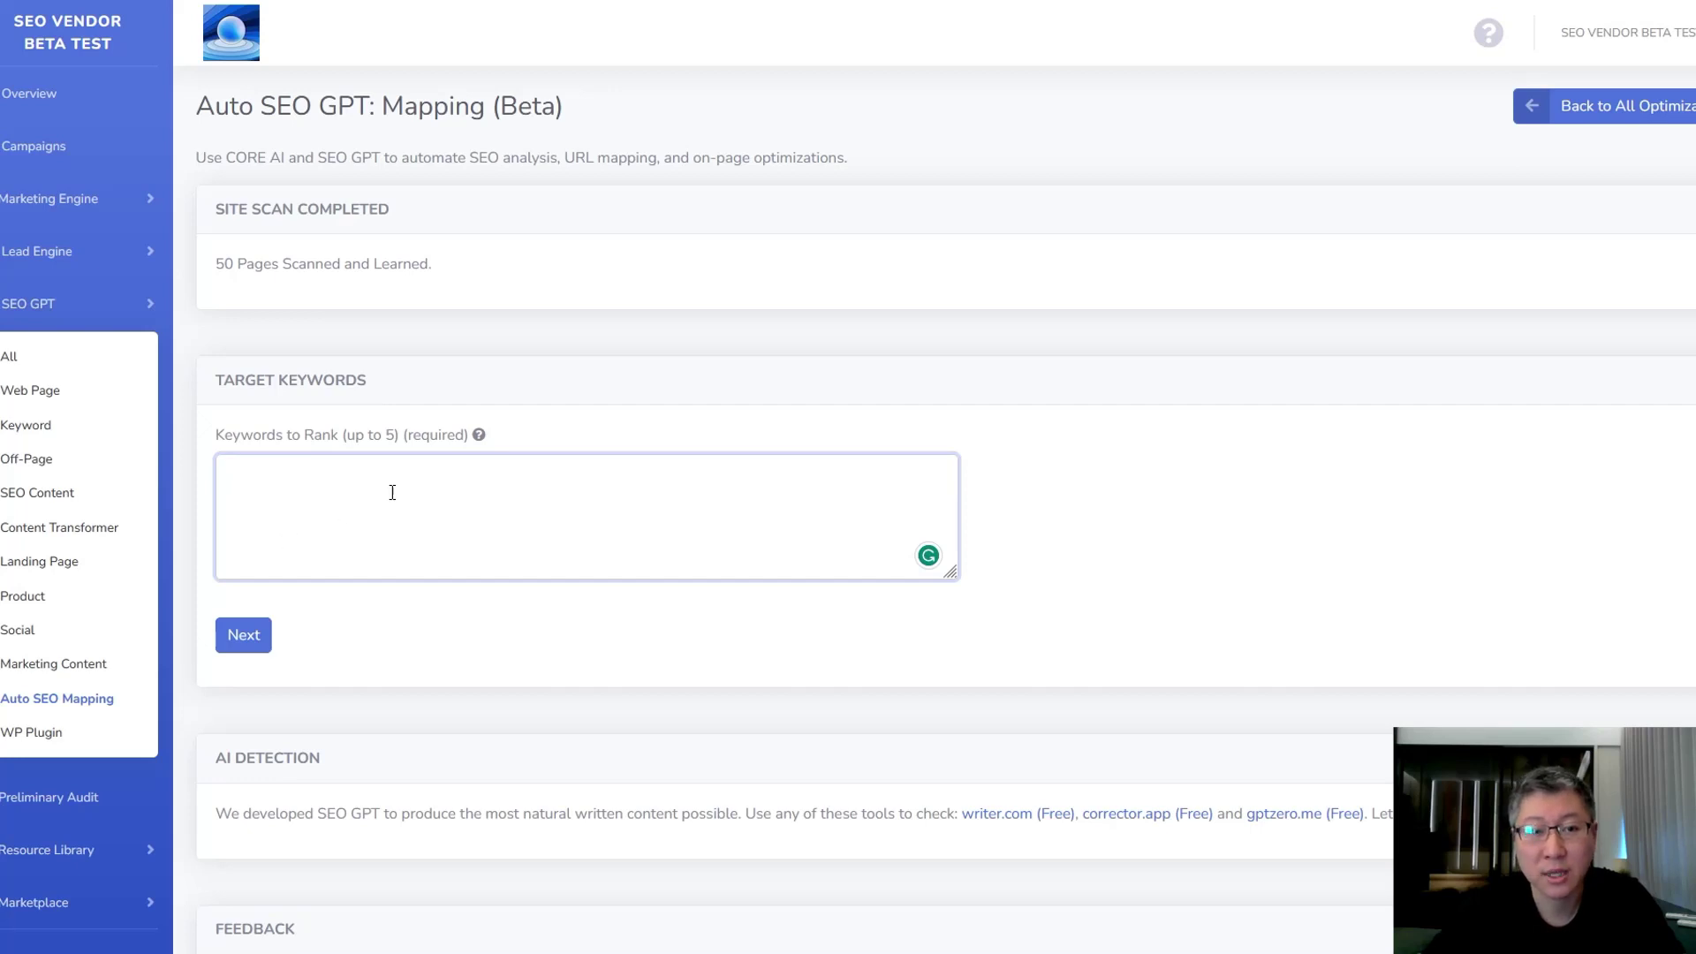
pyautogui.write('local seo agency local marketing company national seo company national seo company digital marketing agency')
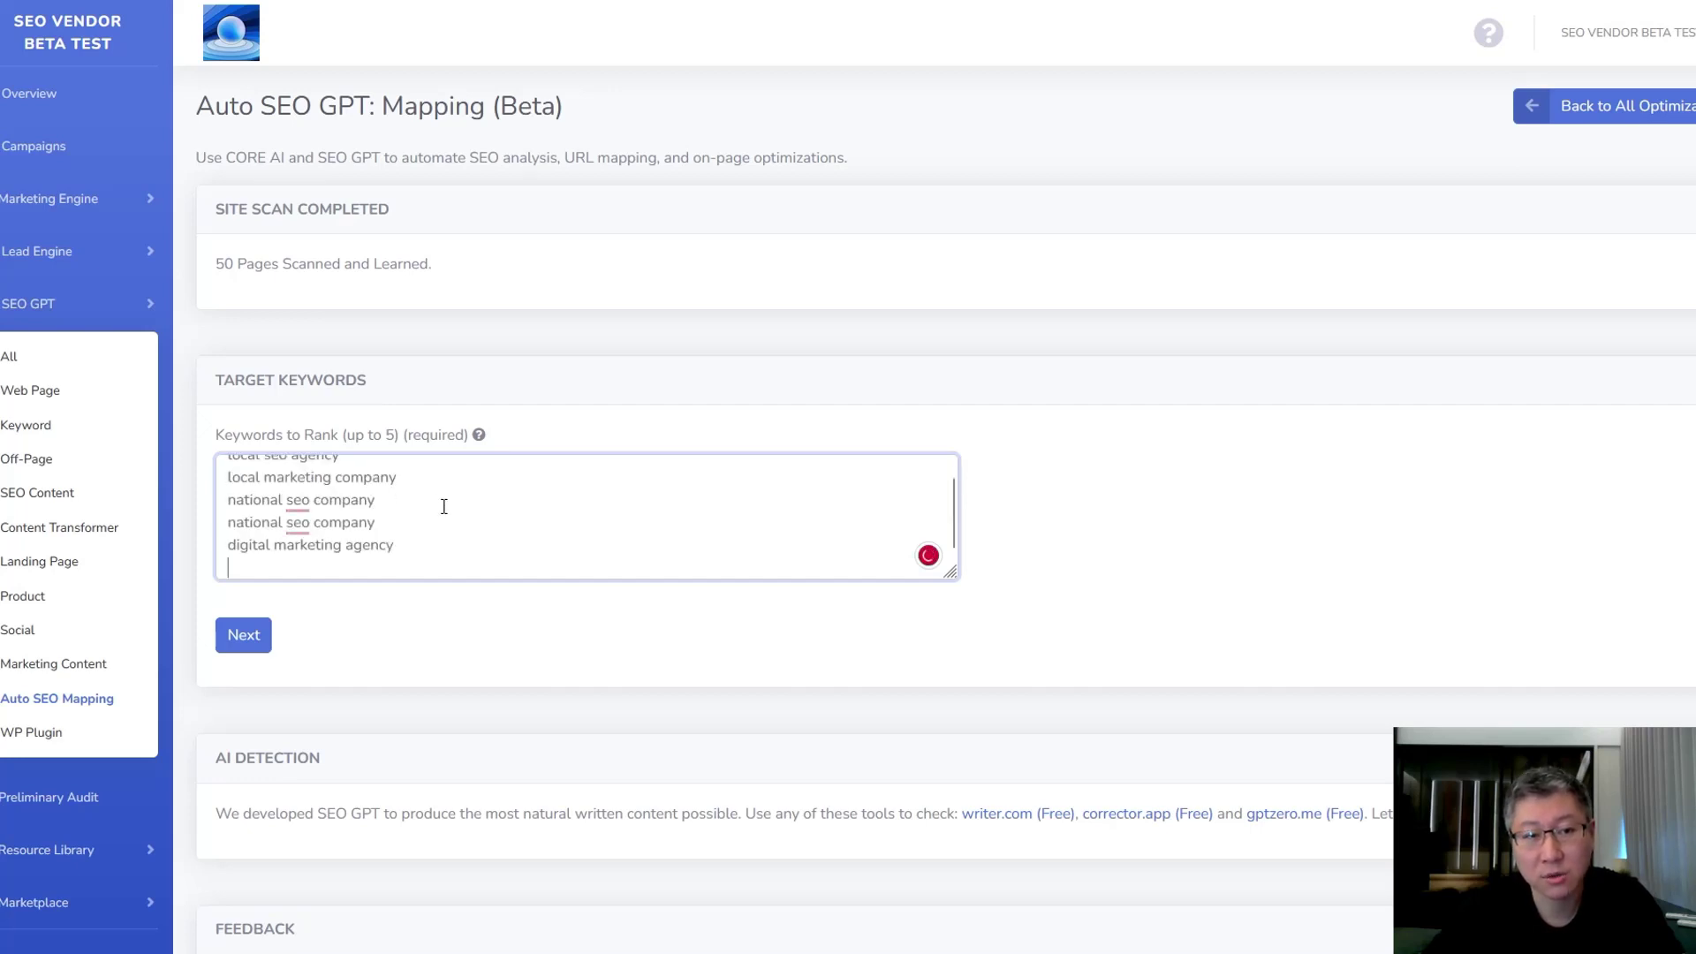
pyautogui.scroll(1, 443, 506)
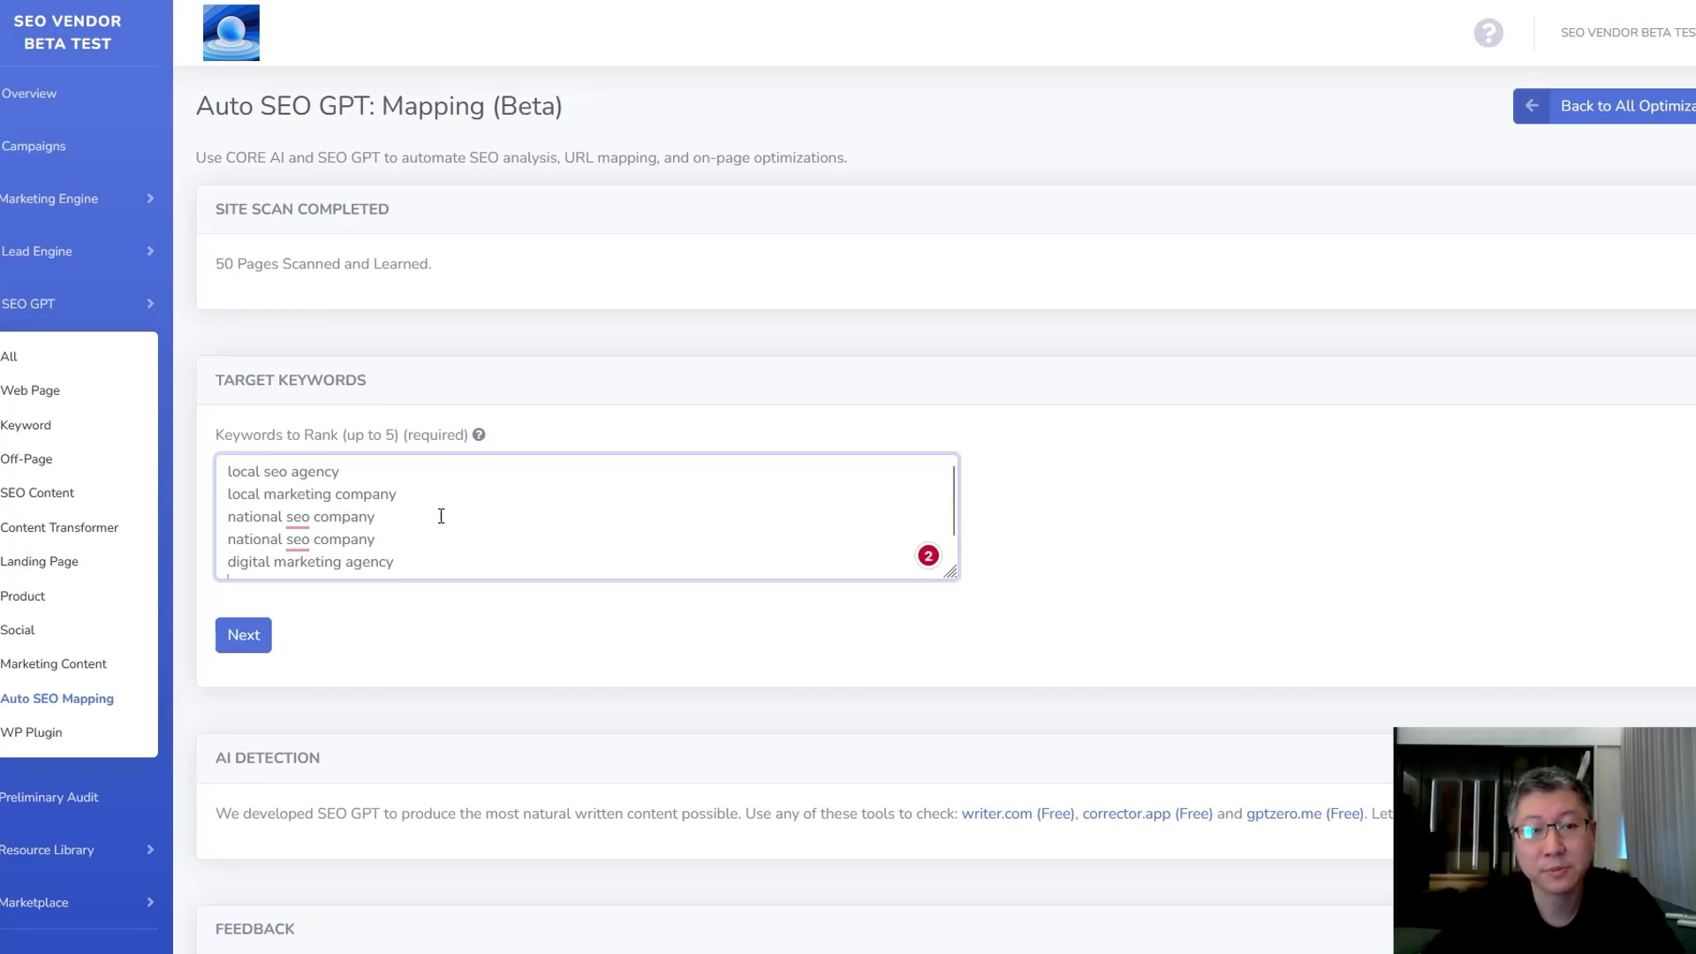
pyautogui.scroll(-1, 440, 516)
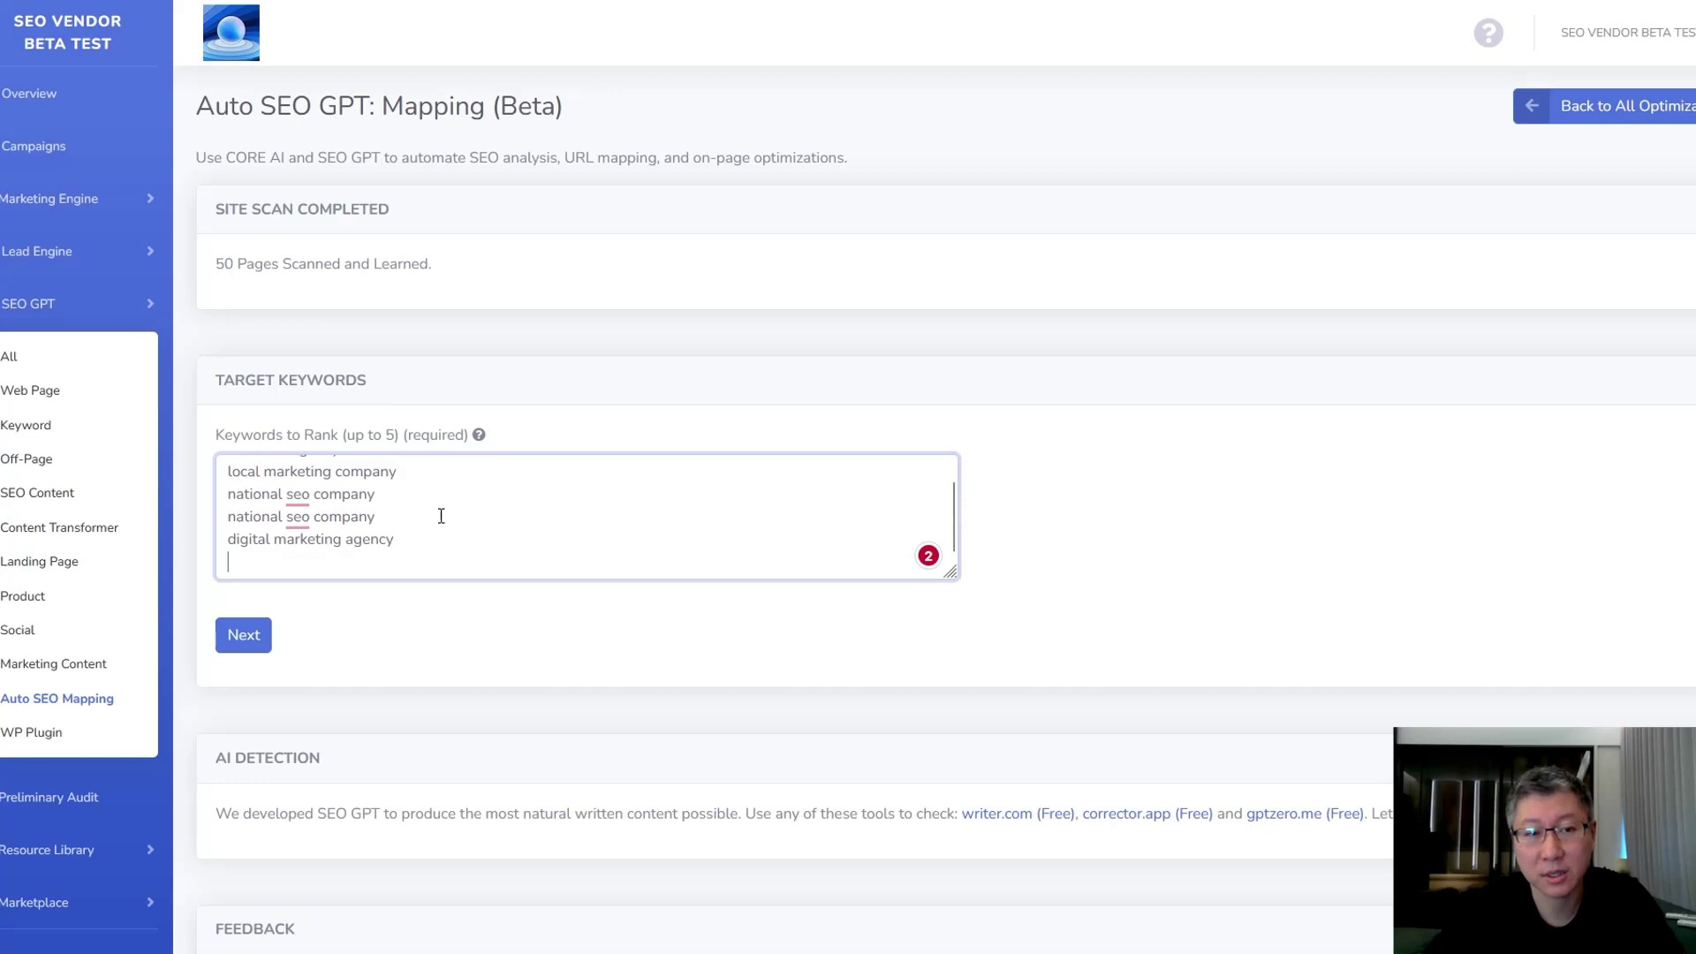
pyautogui.scroll(1, 441, 516)
pyautogui.scroll(1, 441, 516)
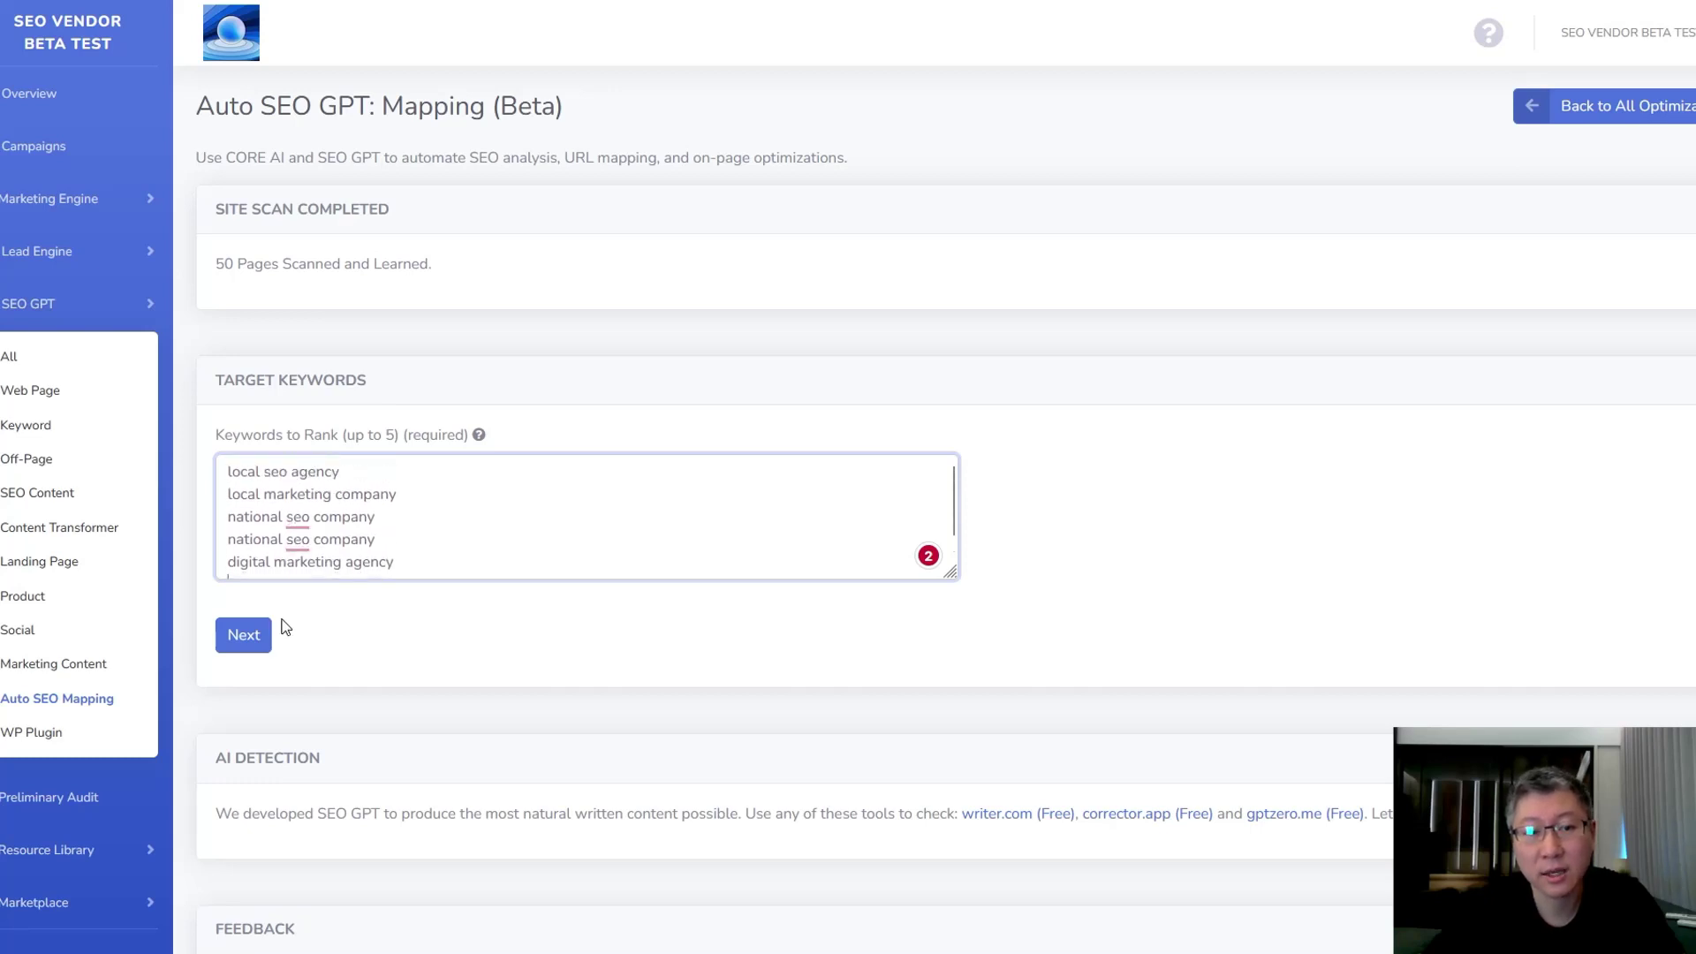
# - Submit the keywords, enter brand 'ABC Company', keep English, and begin the mapping analysis
pyautogui.click(245, 636)
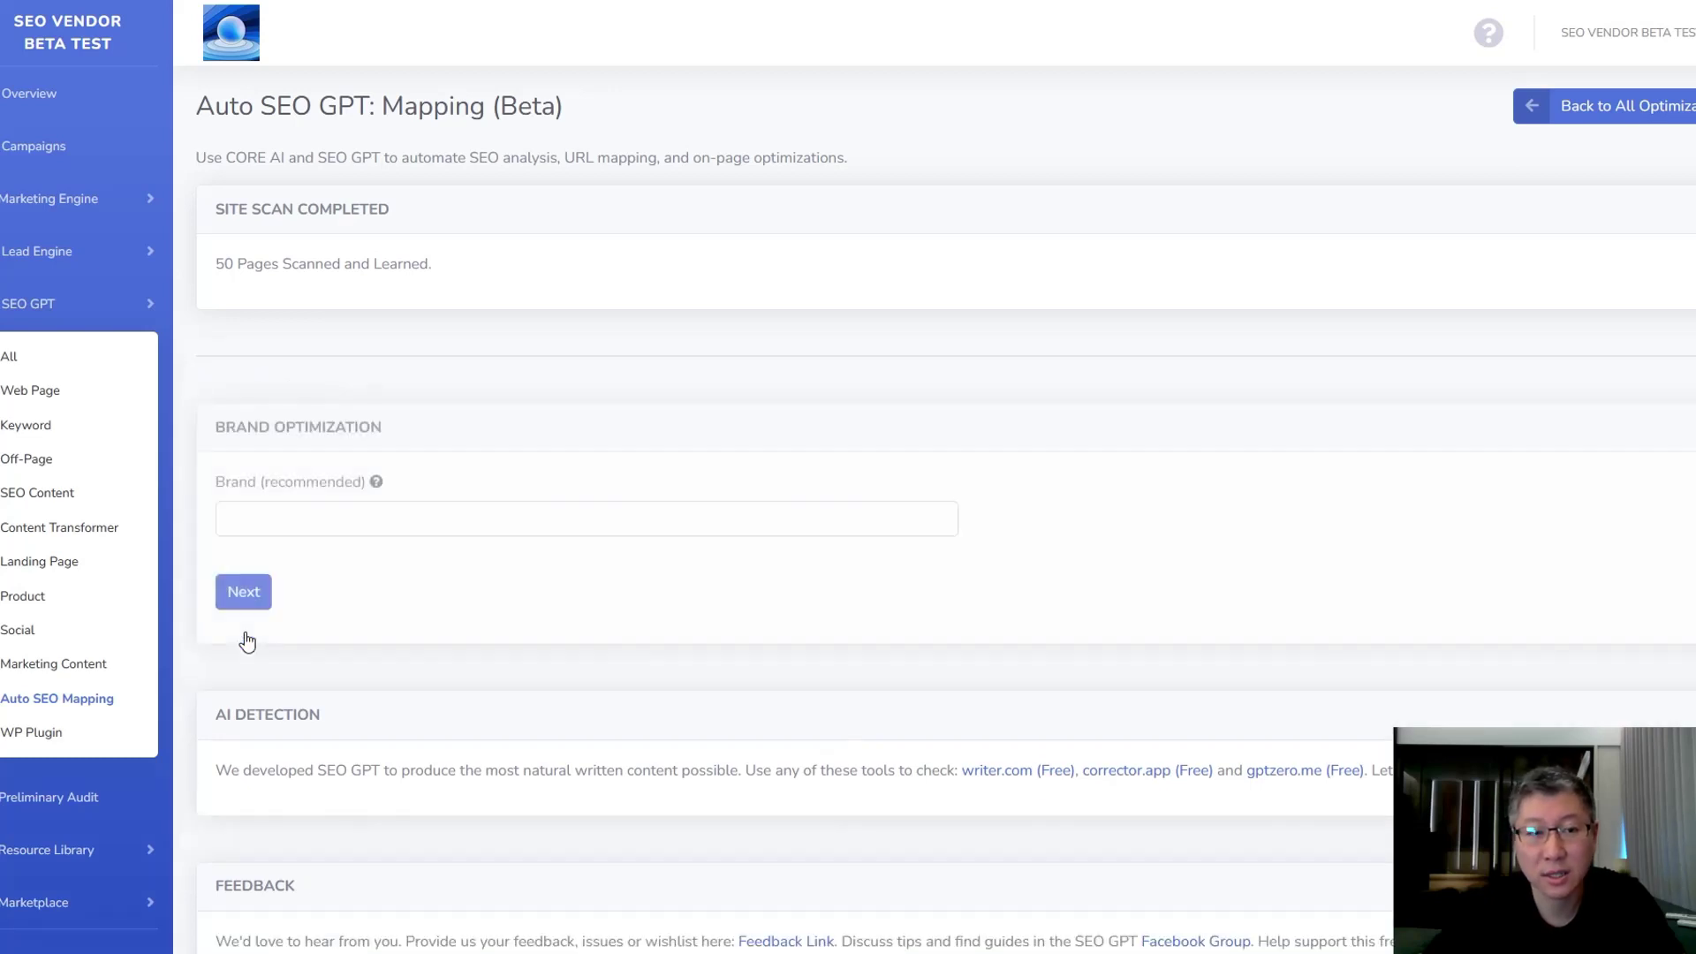
pyautogui.click(437, 518)
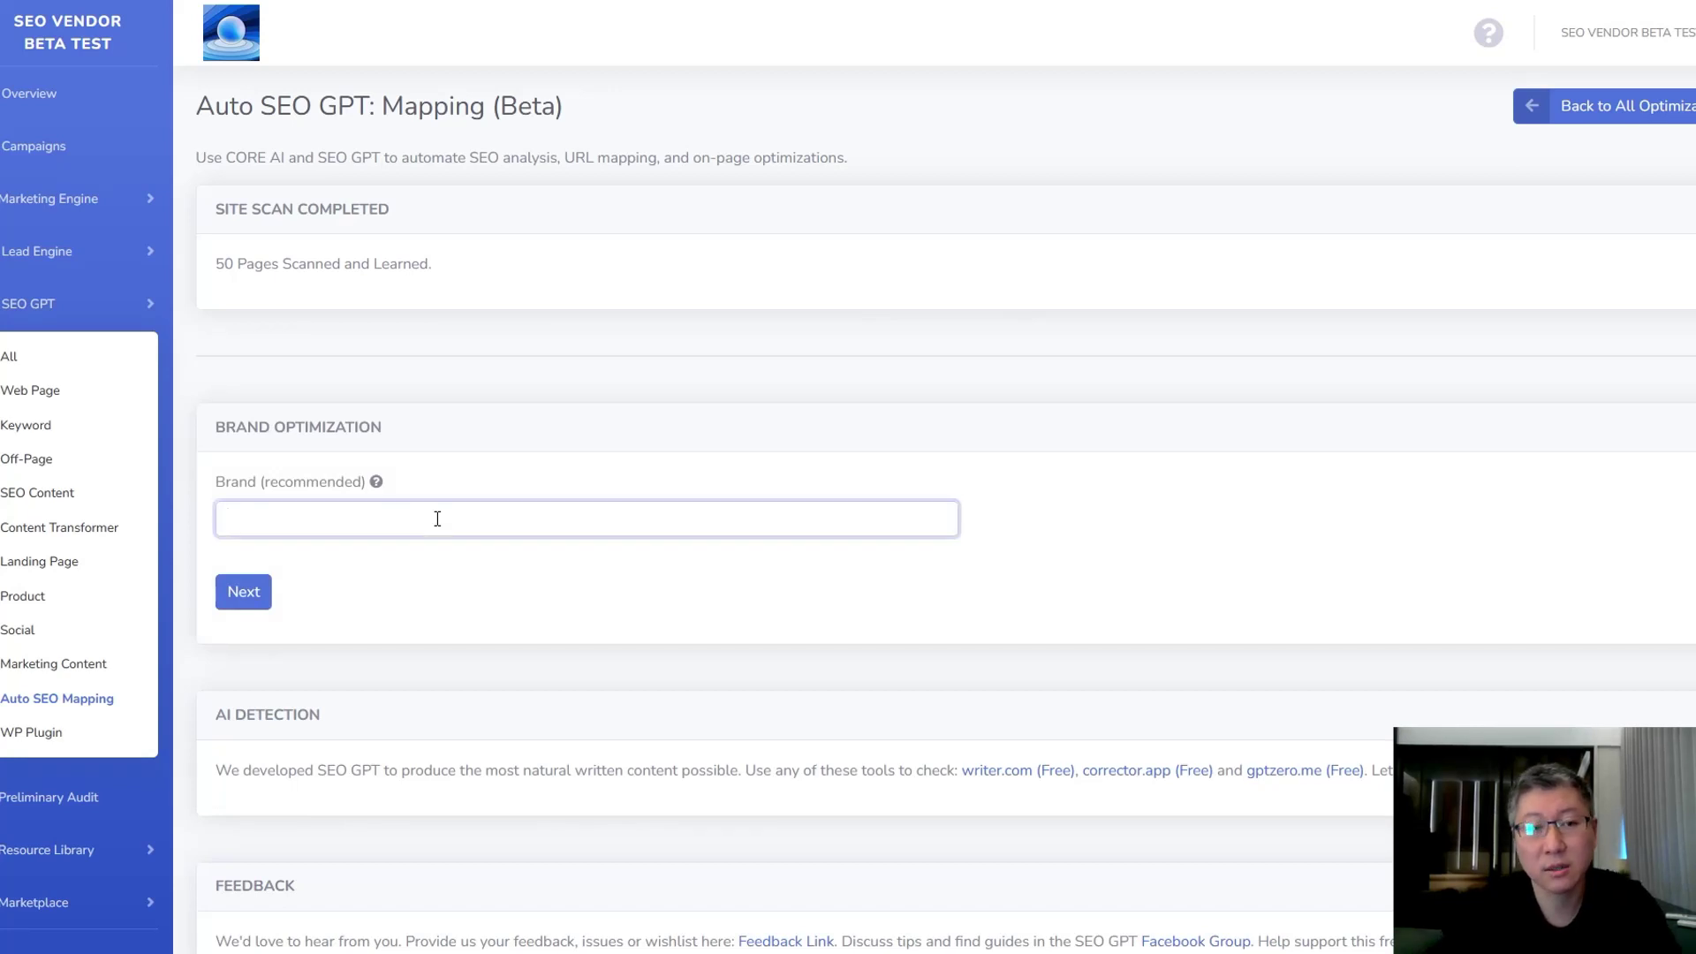
pyautogui.write('ABC Company')
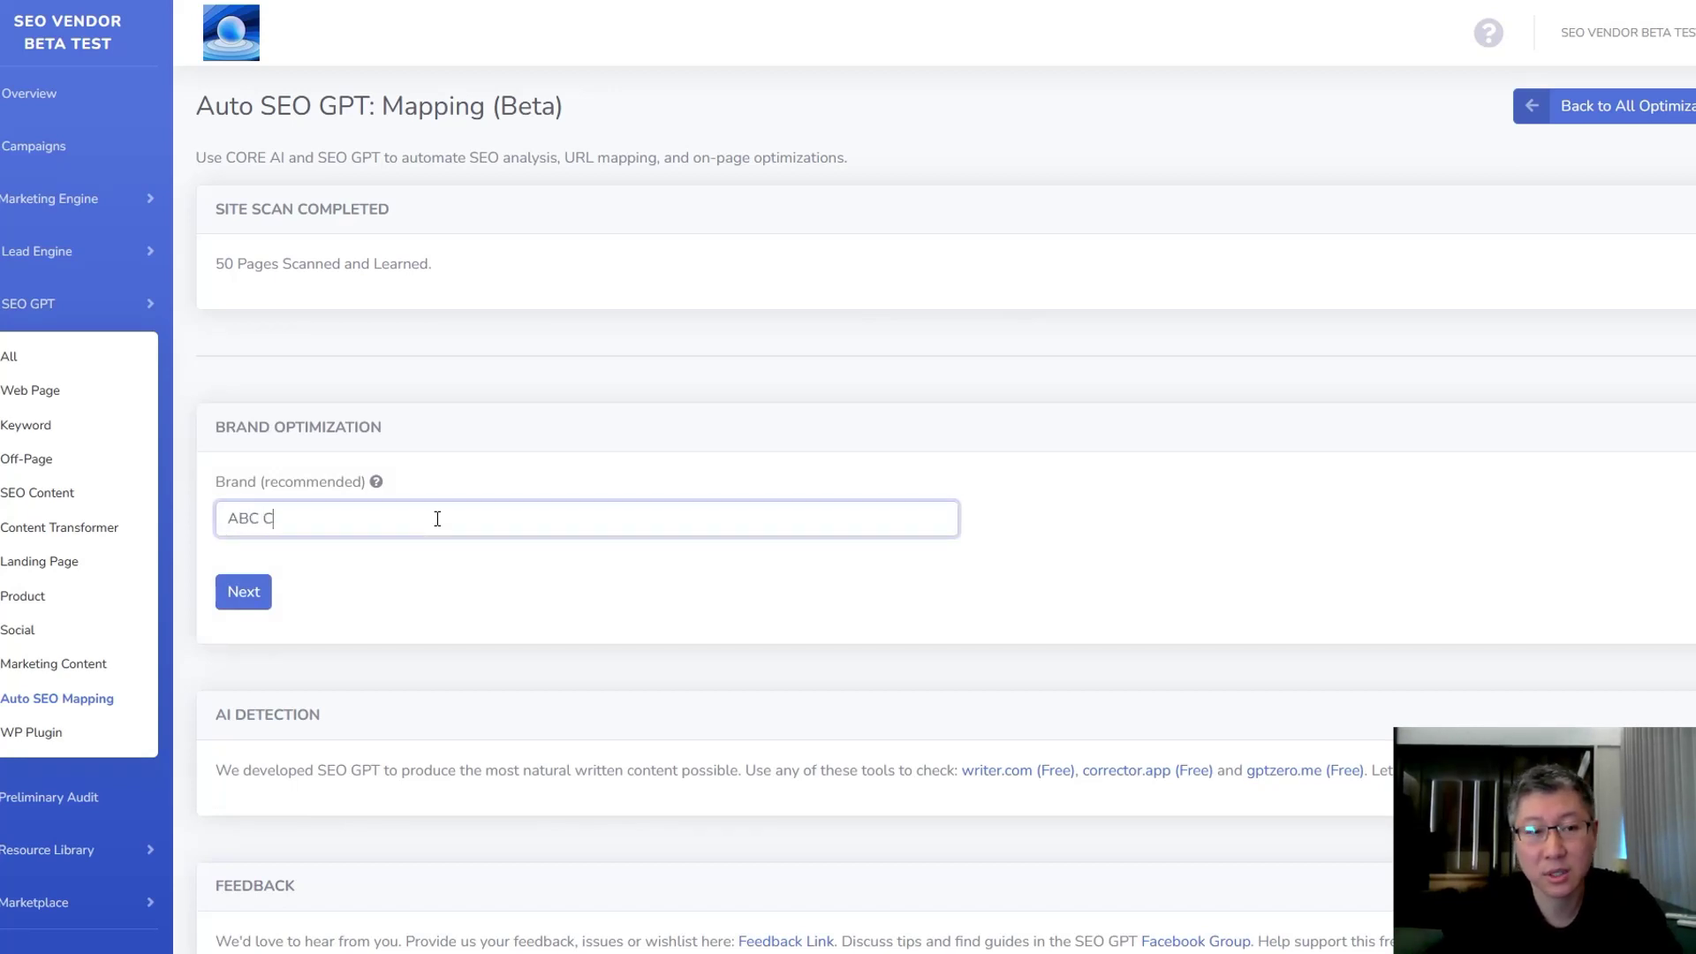
pyautogui.click(243, 591)
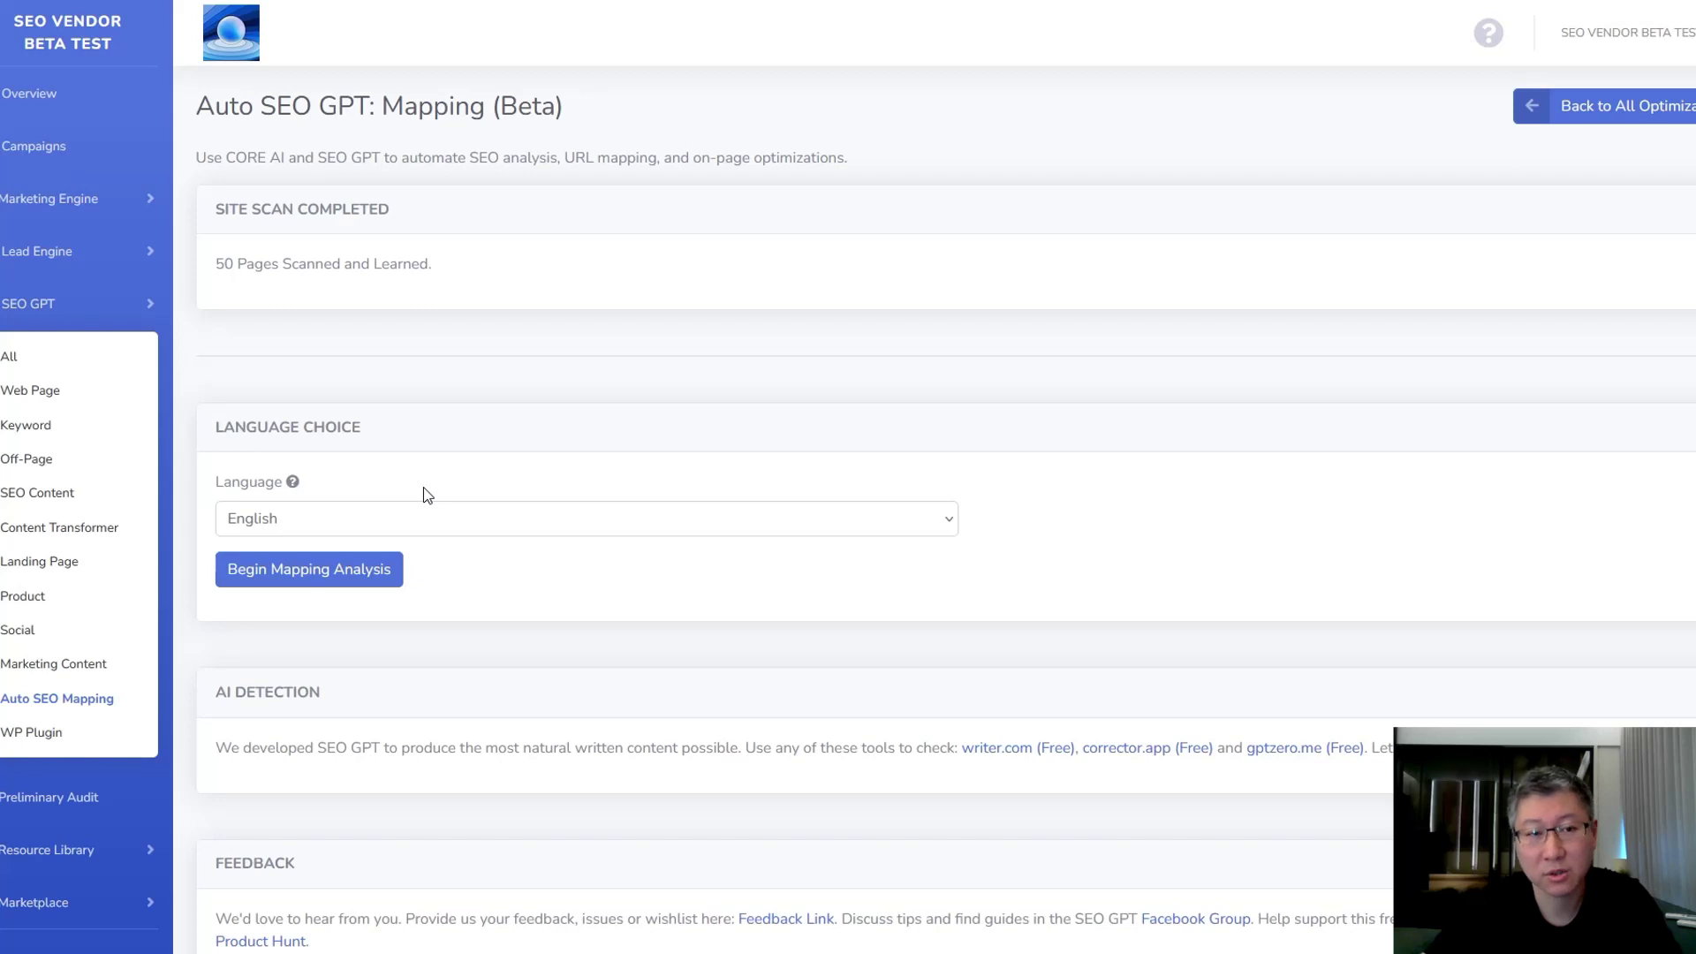
pyautogui.click(298, 571)
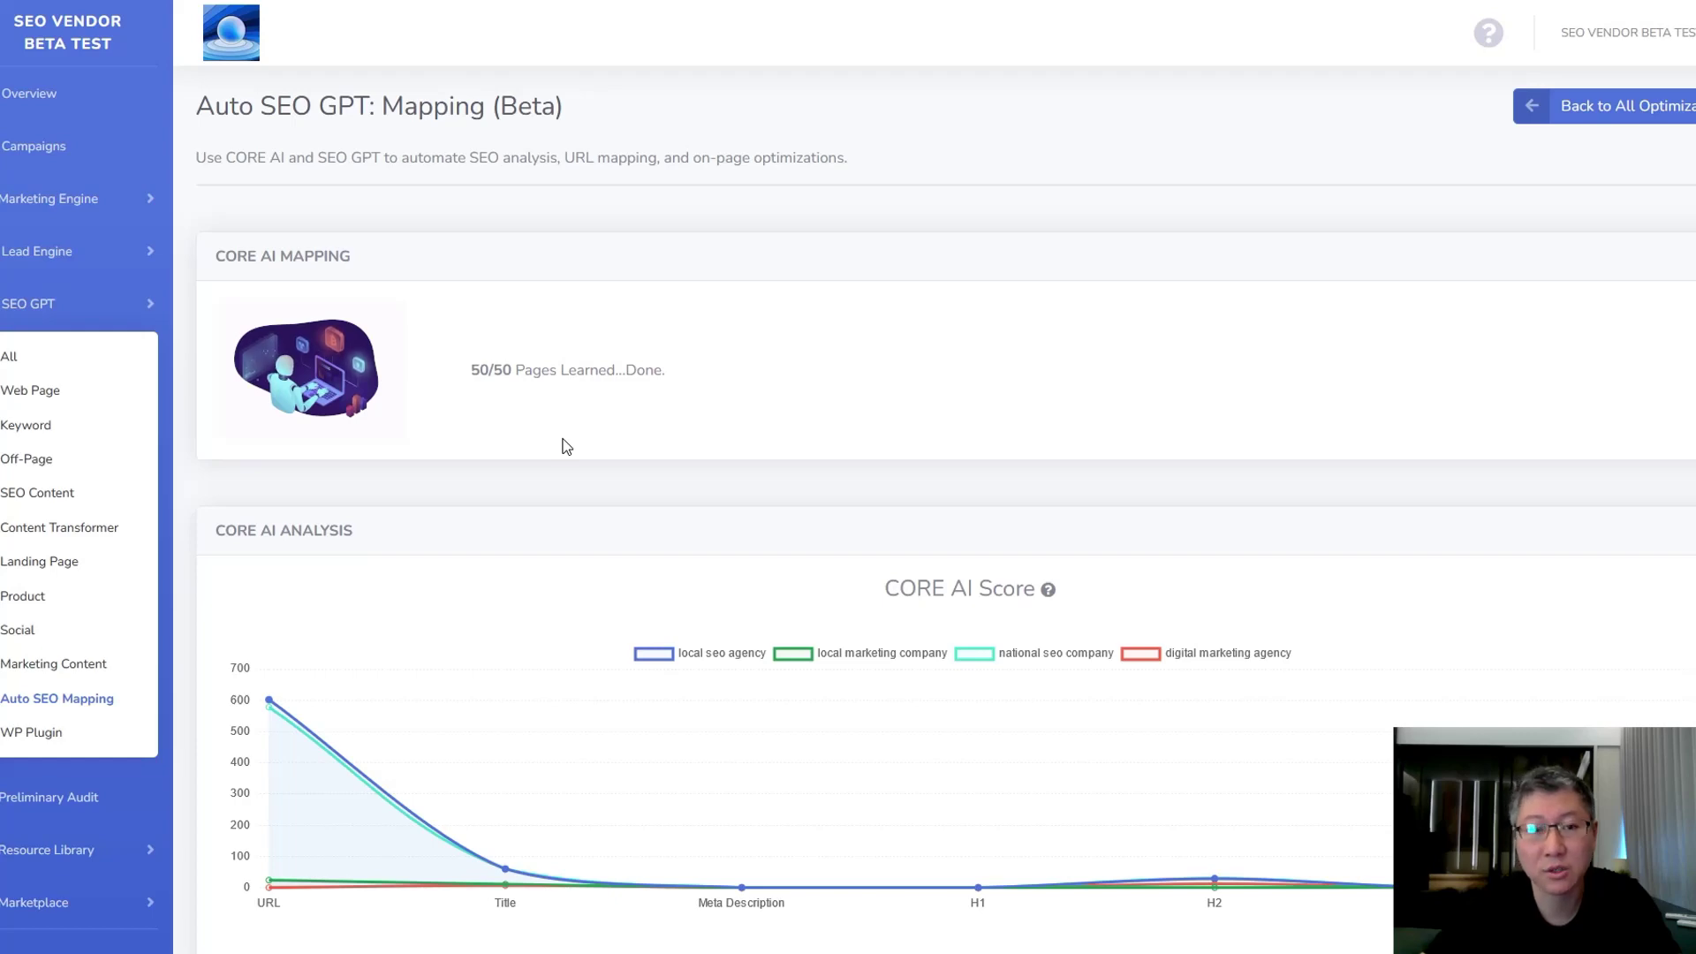
pyautogui.scroll(-2, 566, 446)
pyautogui.scroll(-2, 566, 446)
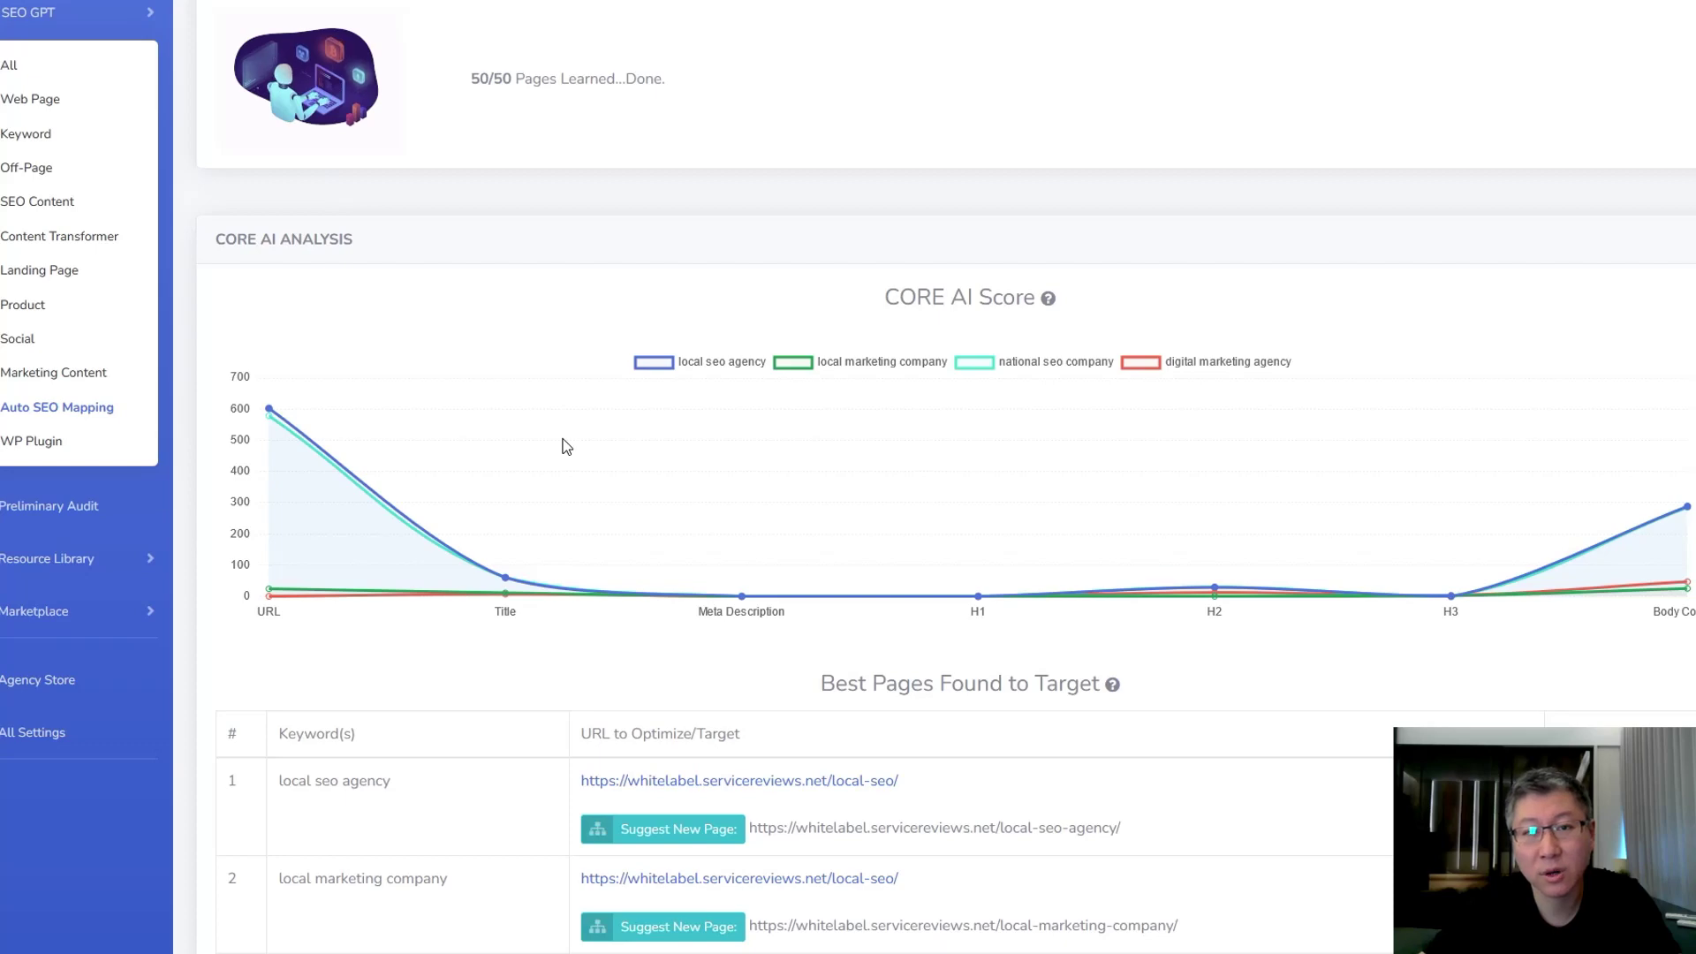
pyautogui.scroll(-1, 566, 446)
pyautogui.scroll(-2, 1021, 424)
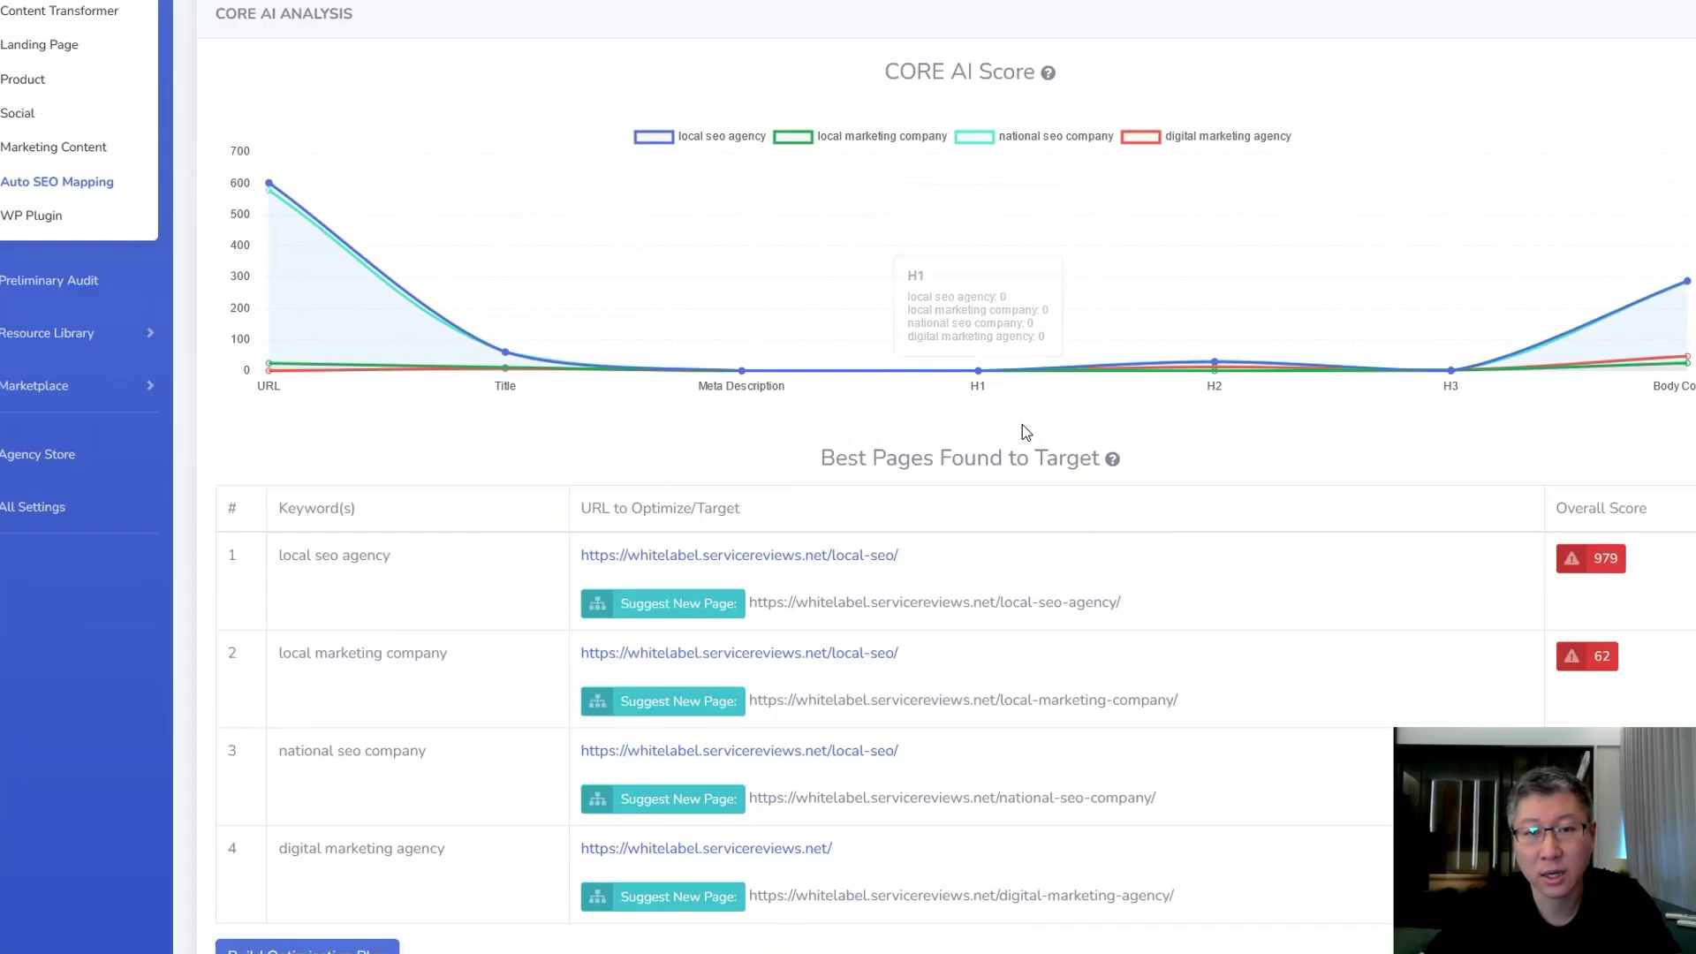
pyautogui.scroll(2, 759, 320)
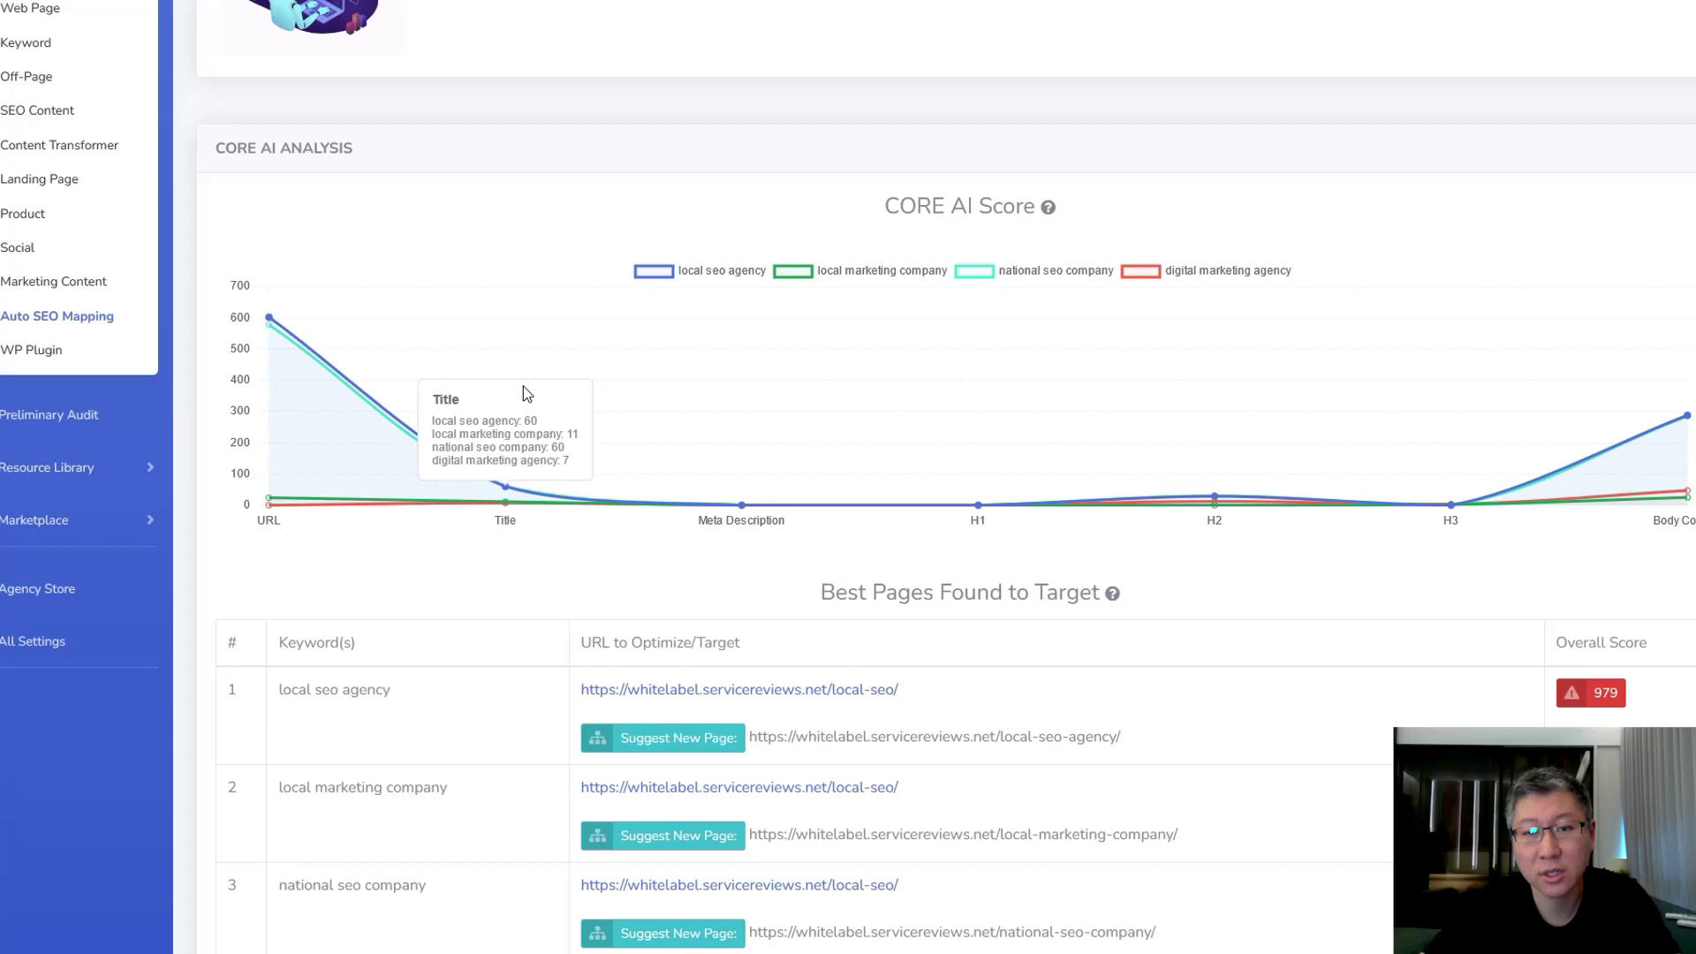
pyautogui.scroll(-2, 674, 375)
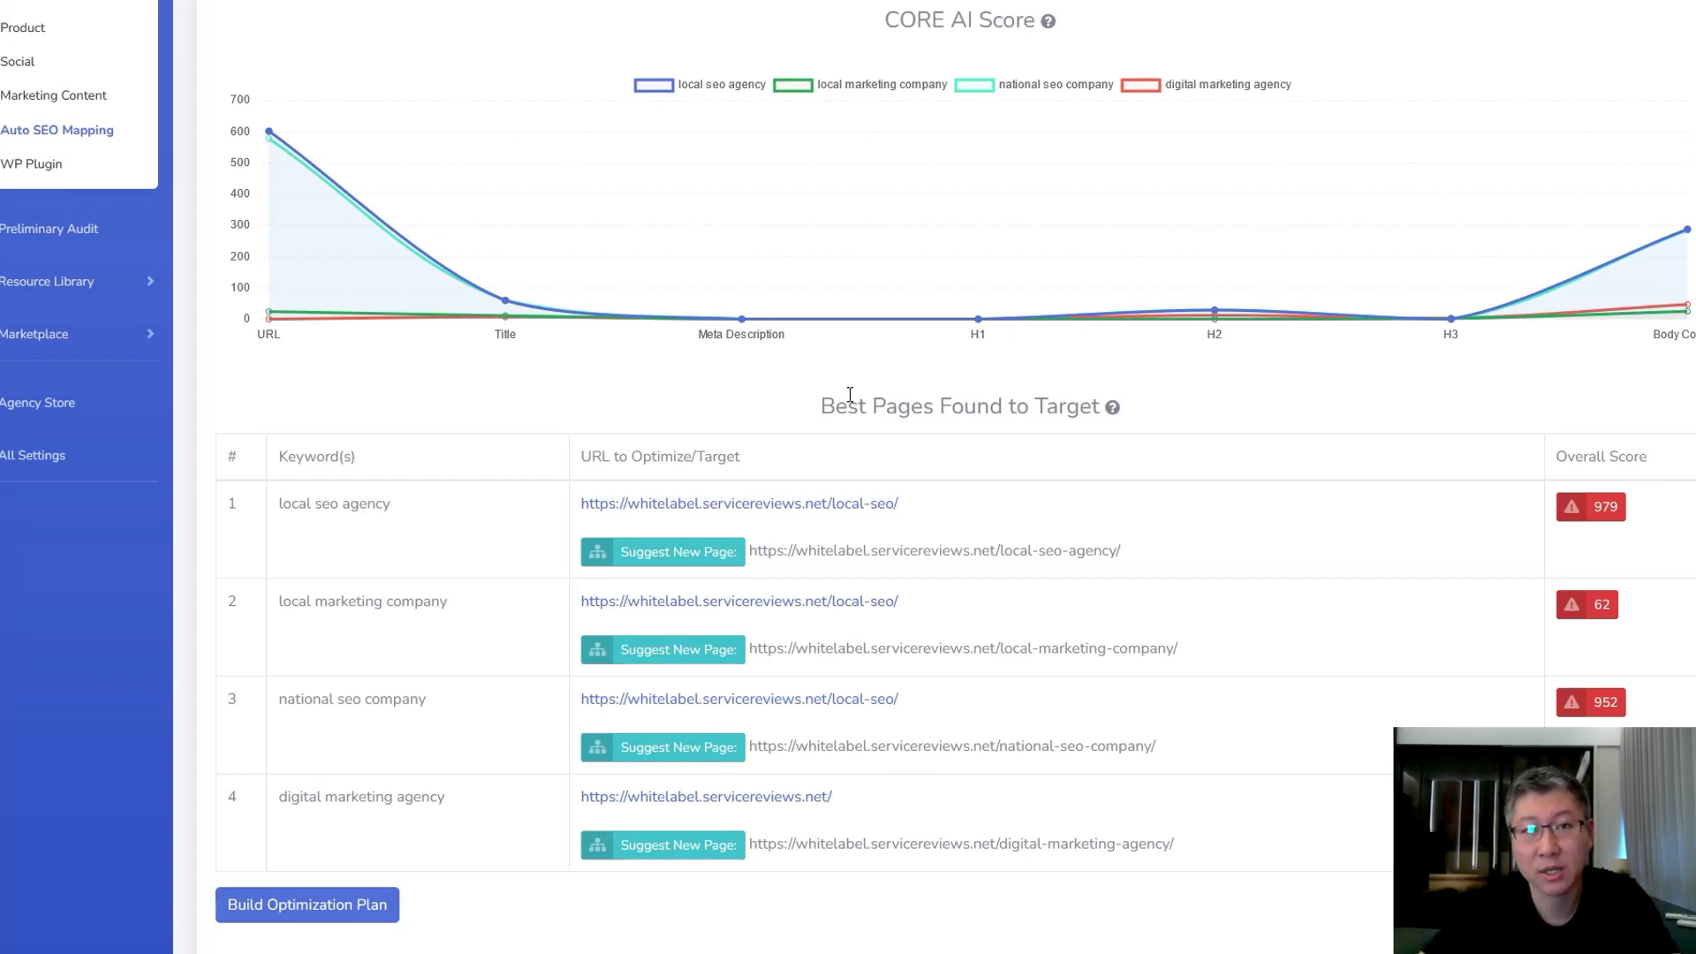
pyautogui.scroll(1, 850, 394)
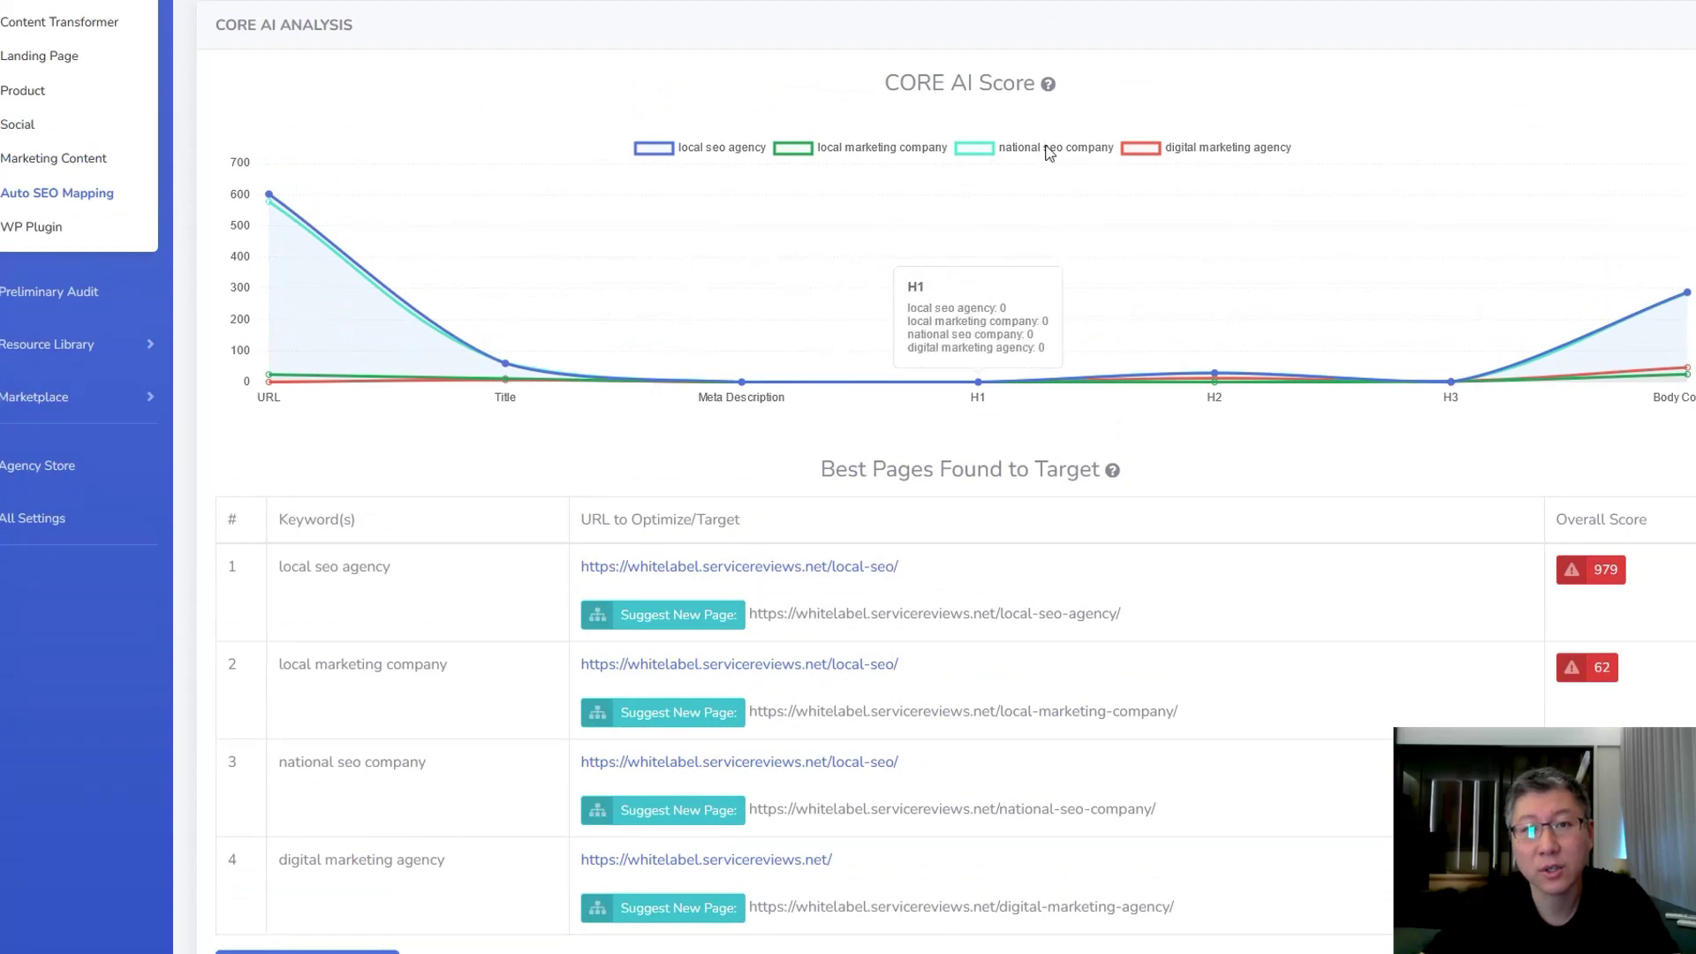
pyautogui.click(1049, 151)
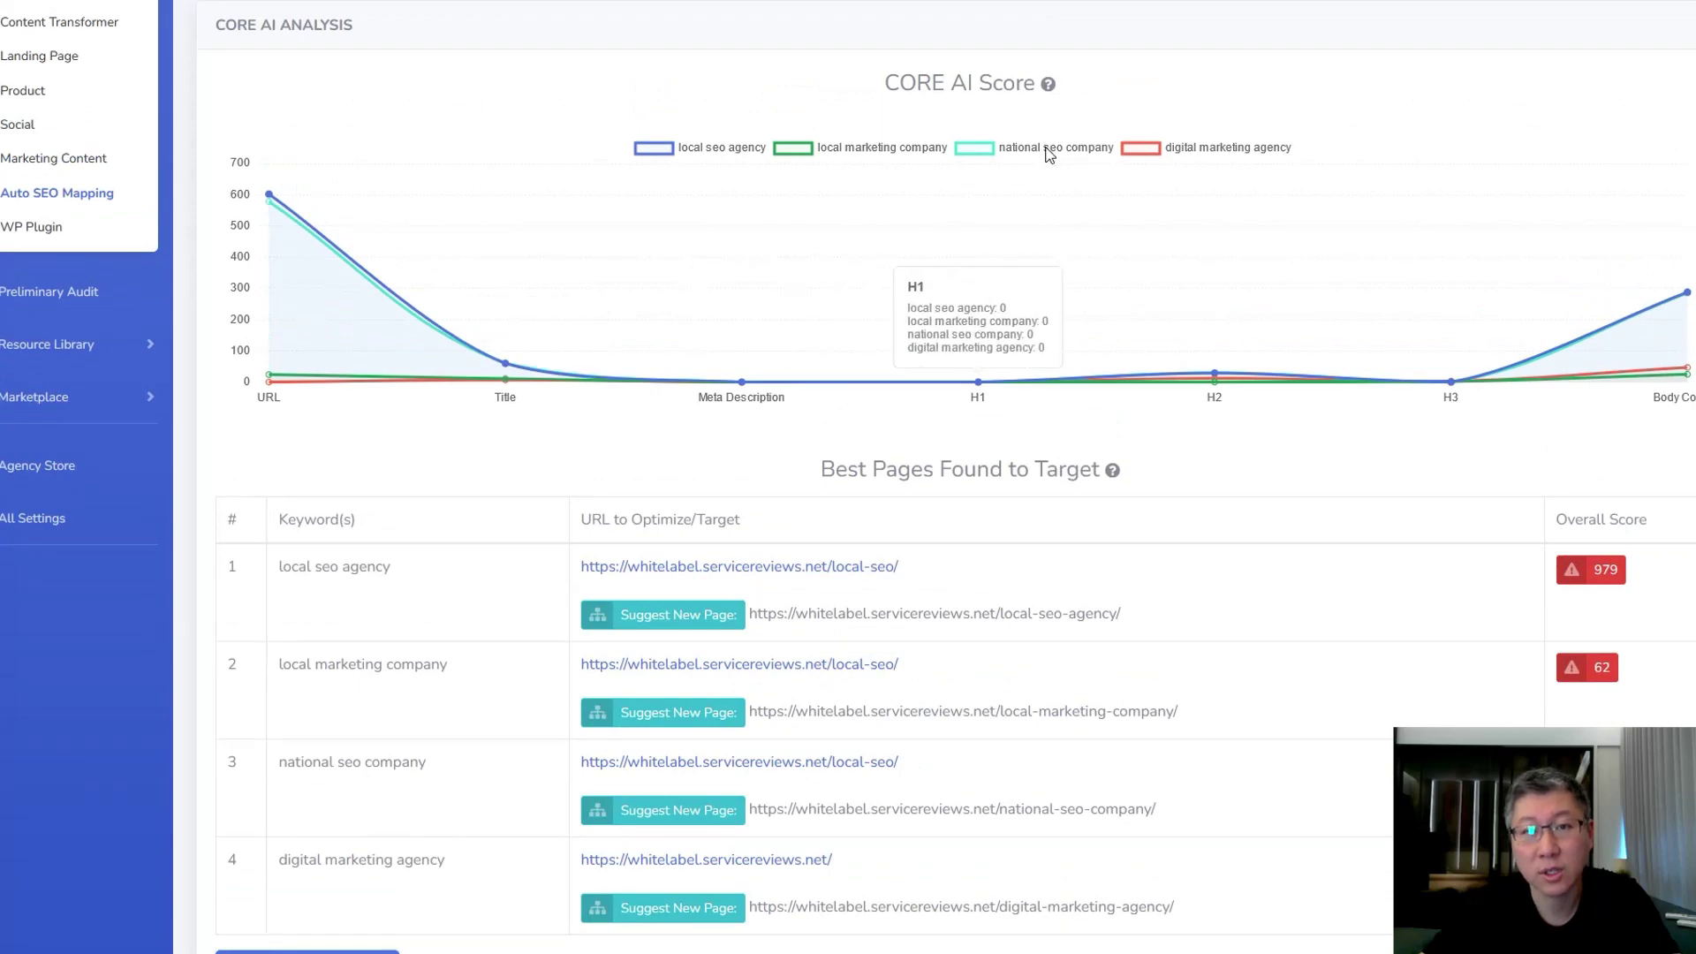
pyautogui.click(1231, 156)
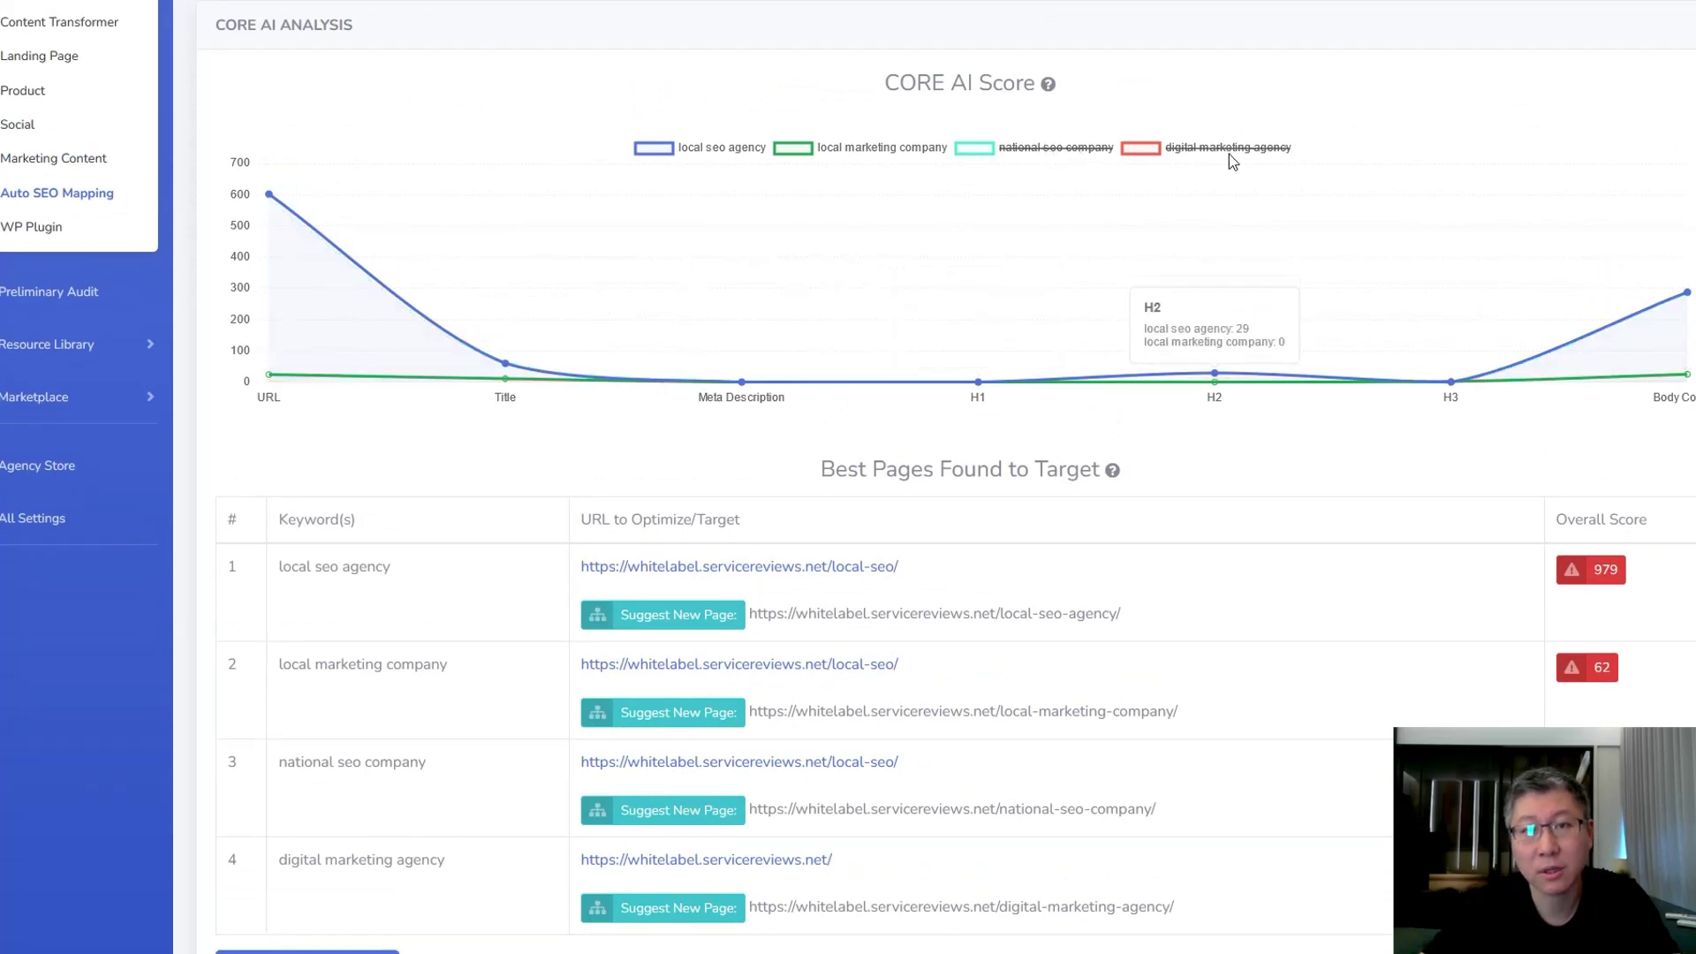
pyautogui.click(900, 150)
pyautogui.click(899, 150)
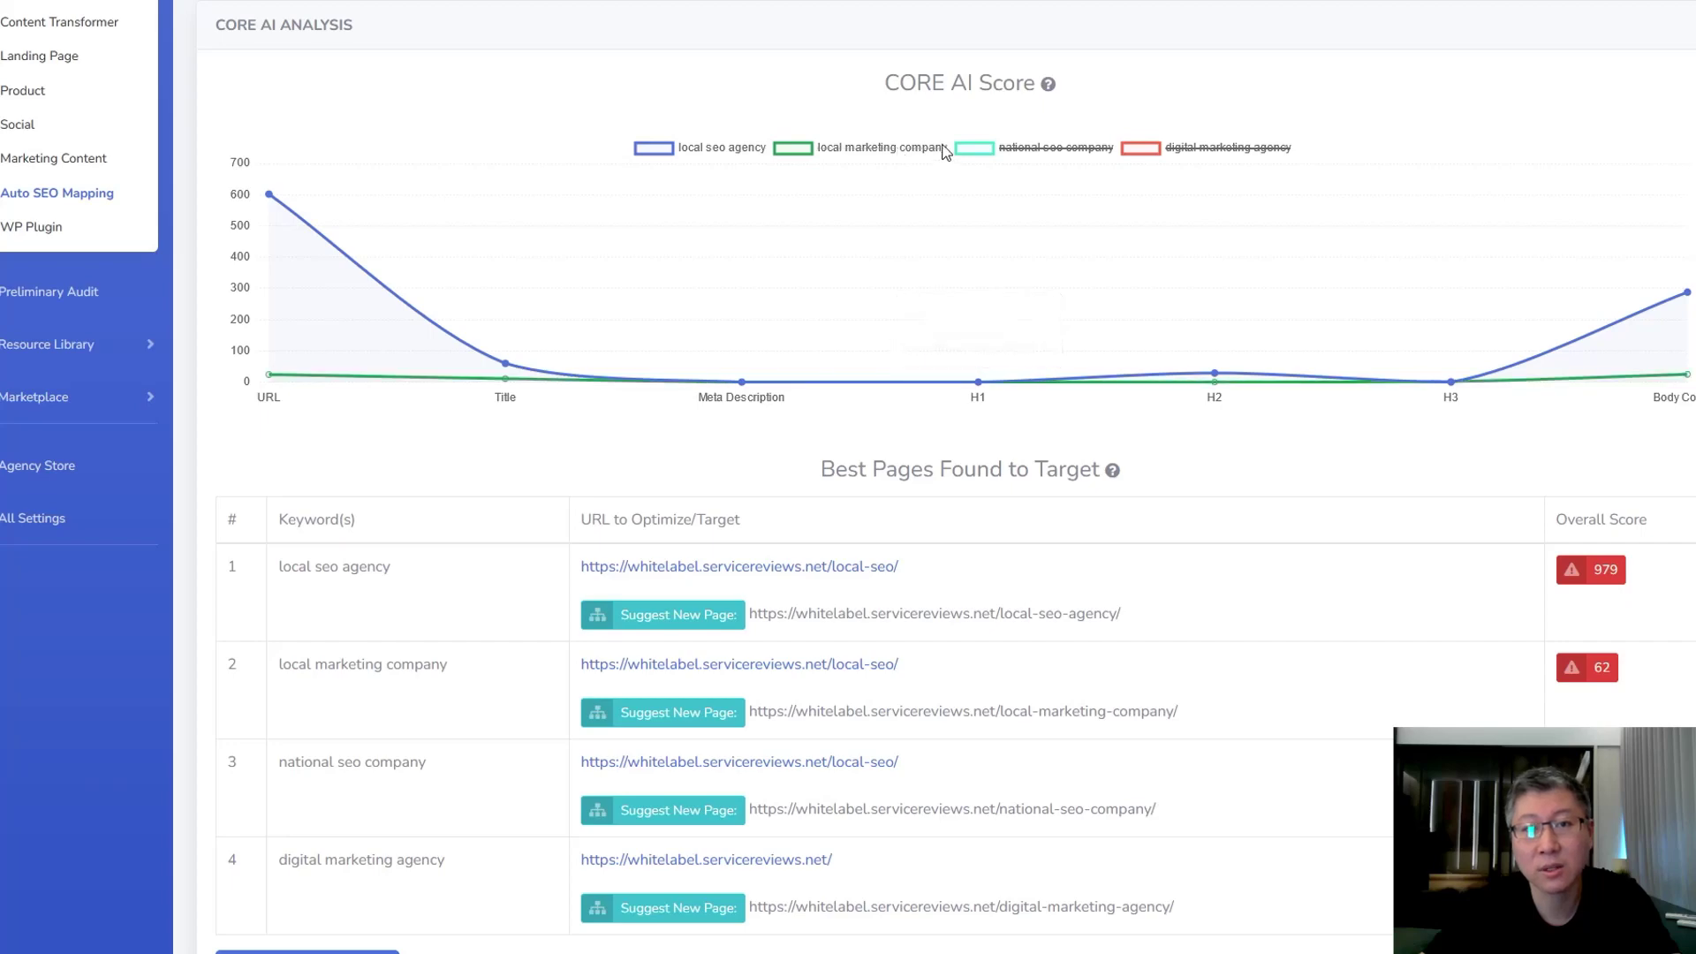
pyautogui.click(1024, 151)
pyautogui.click(1183, 150)
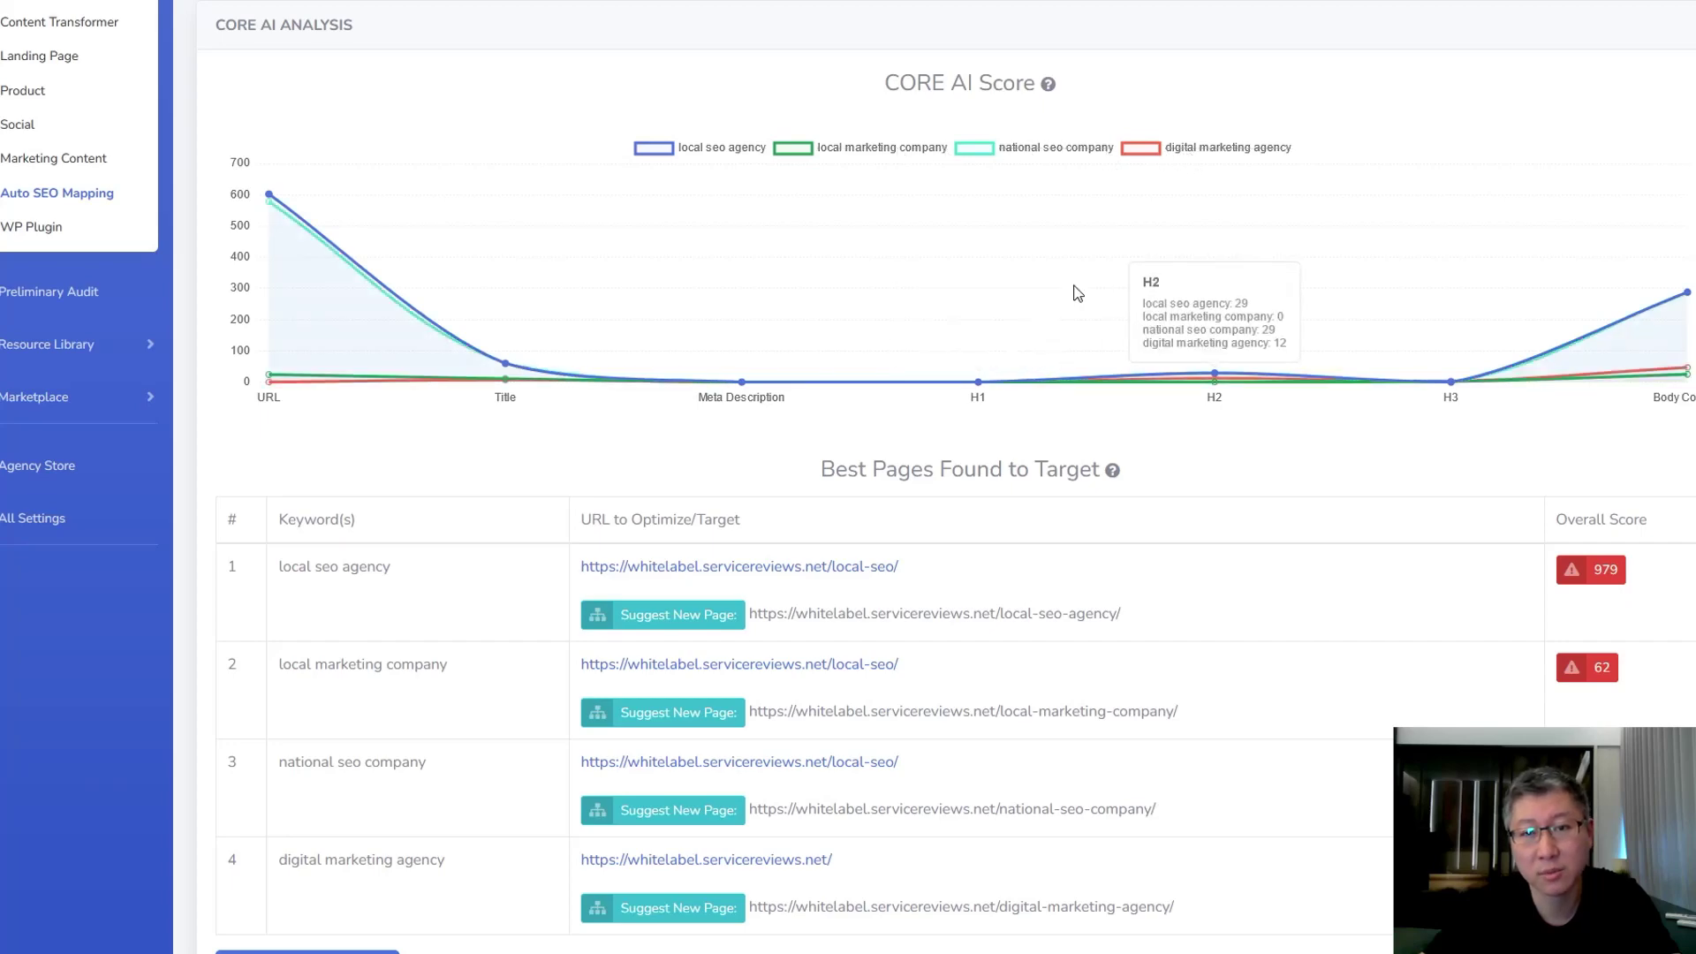
pyautogui.scroll(-2, 1041, 362)
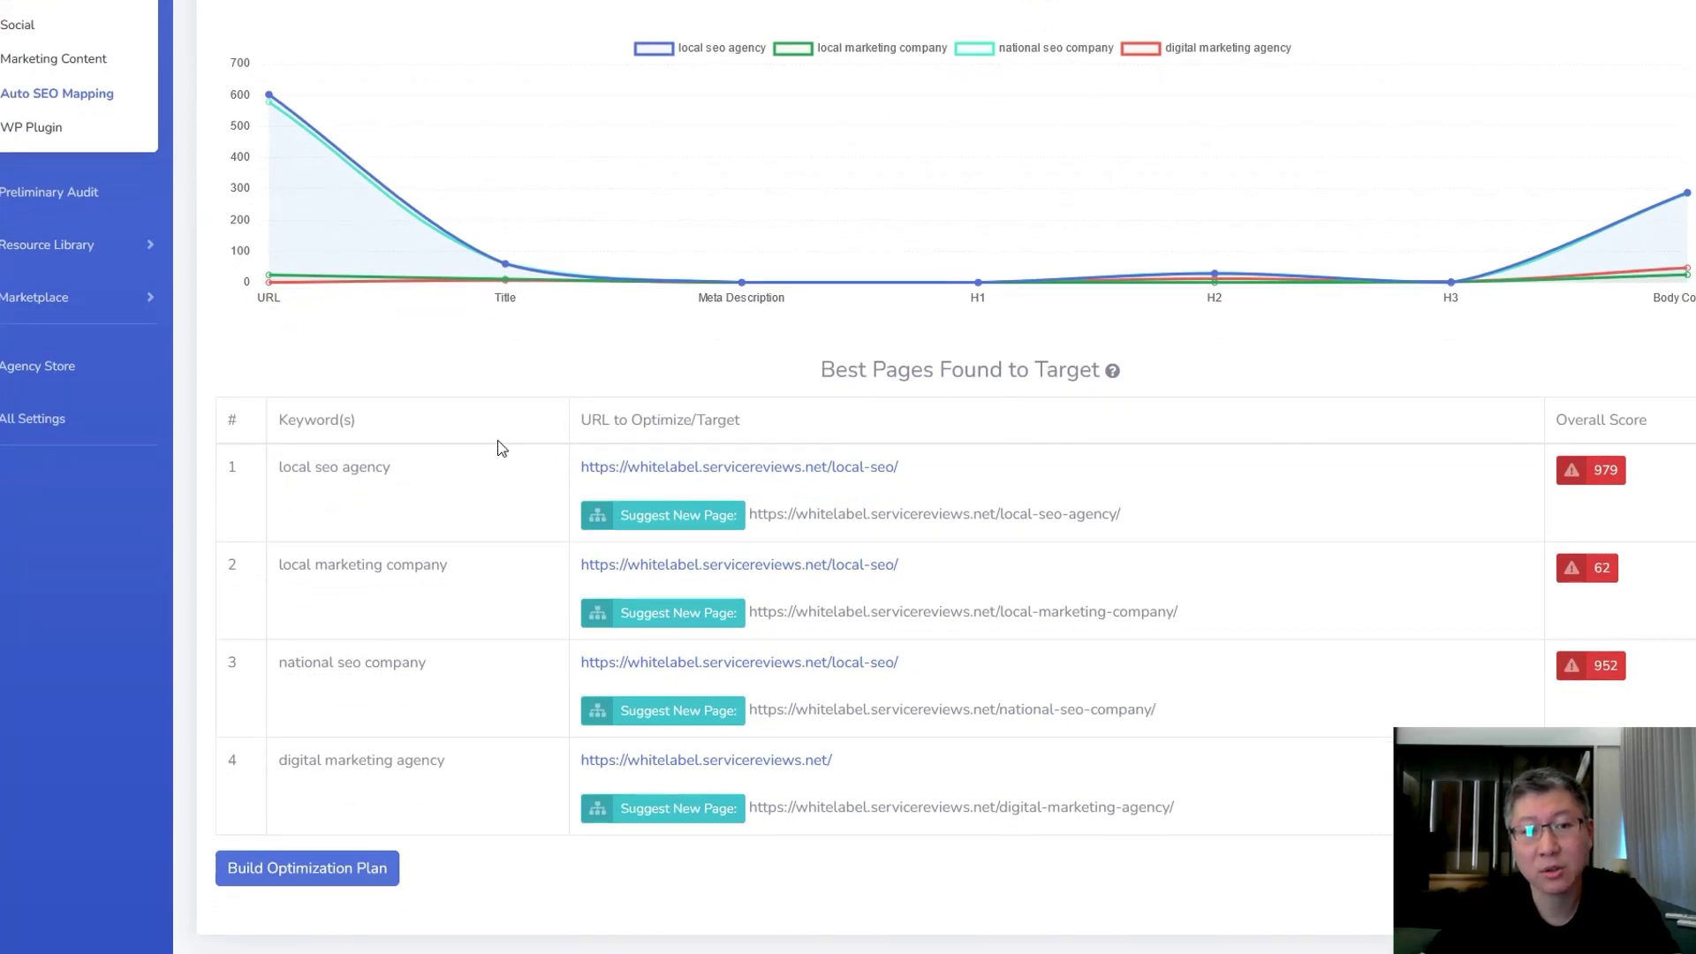
pyautogui.scroll(-1, 500, 448)
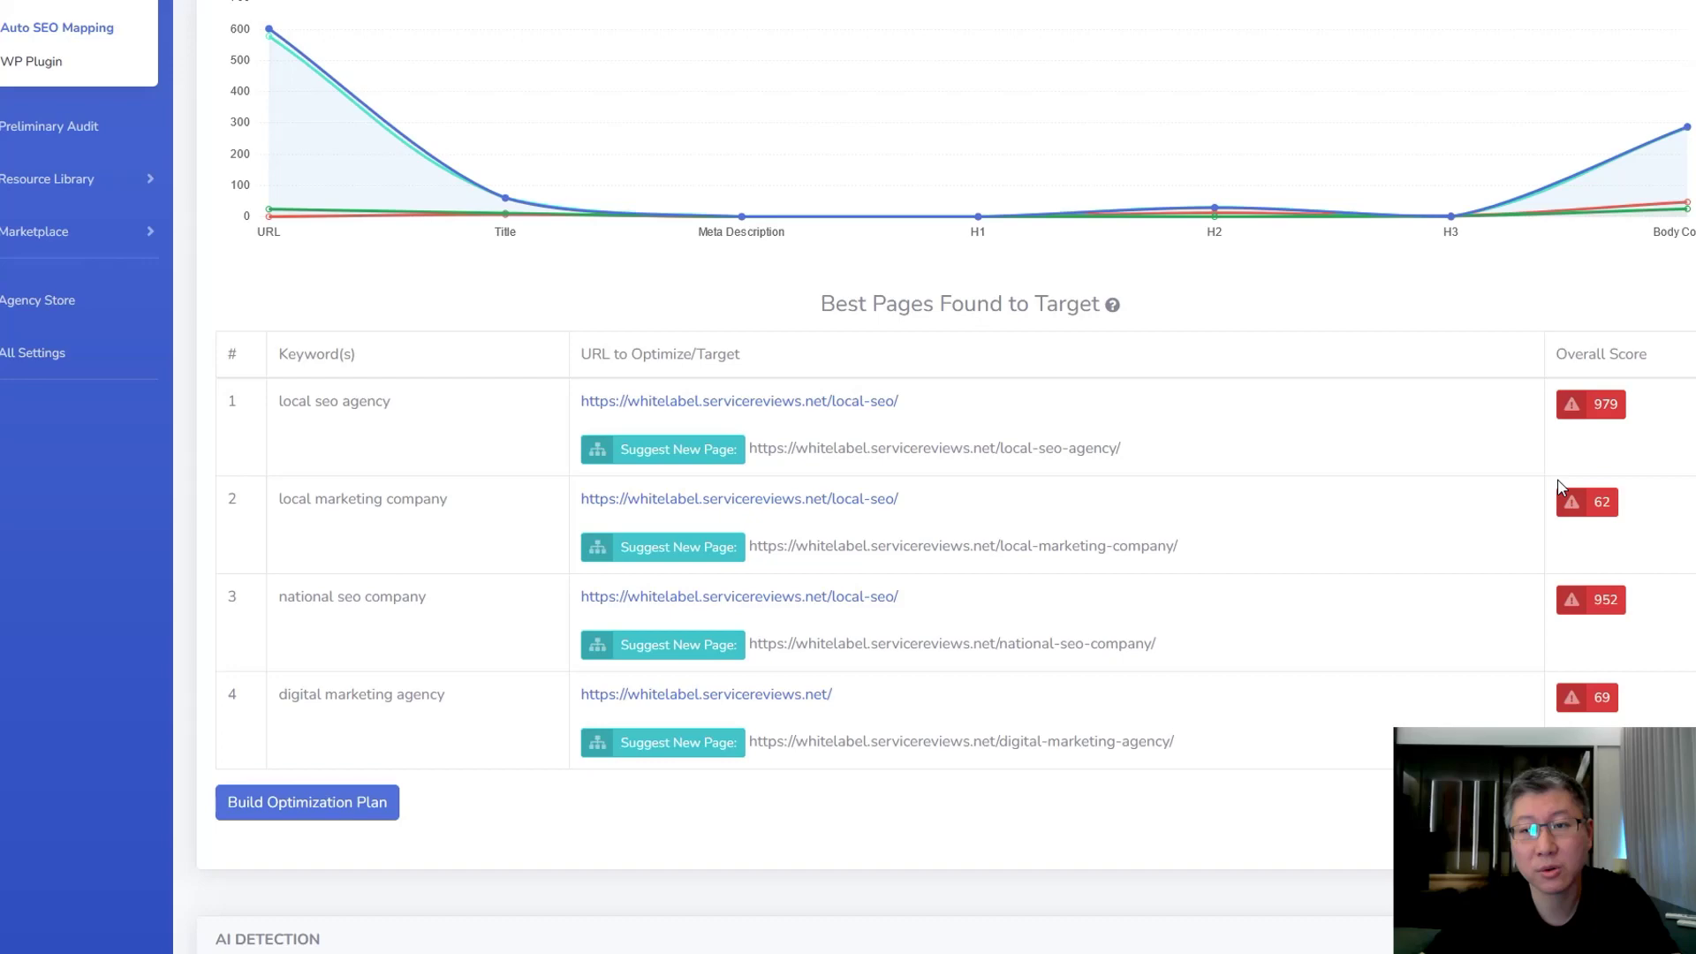
pyautogui.moveTo(1583, 505)
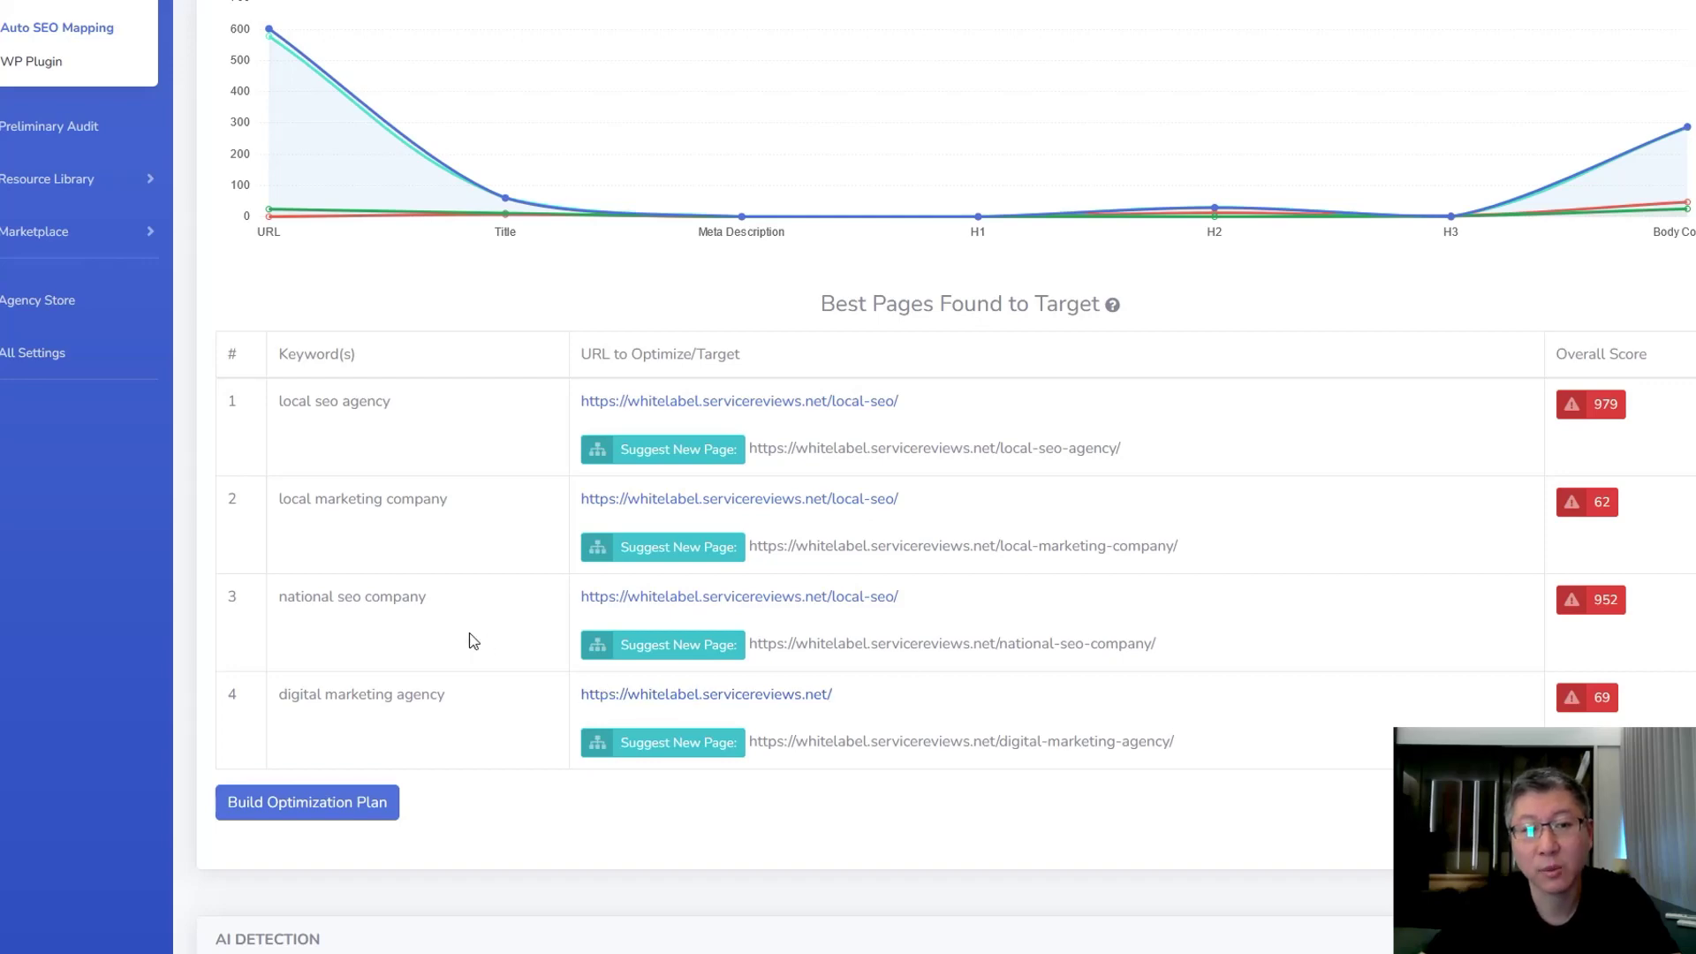
pyautogui.scroll(-1, 472, 640)
pyautogui.scroll(2, 472, 640)
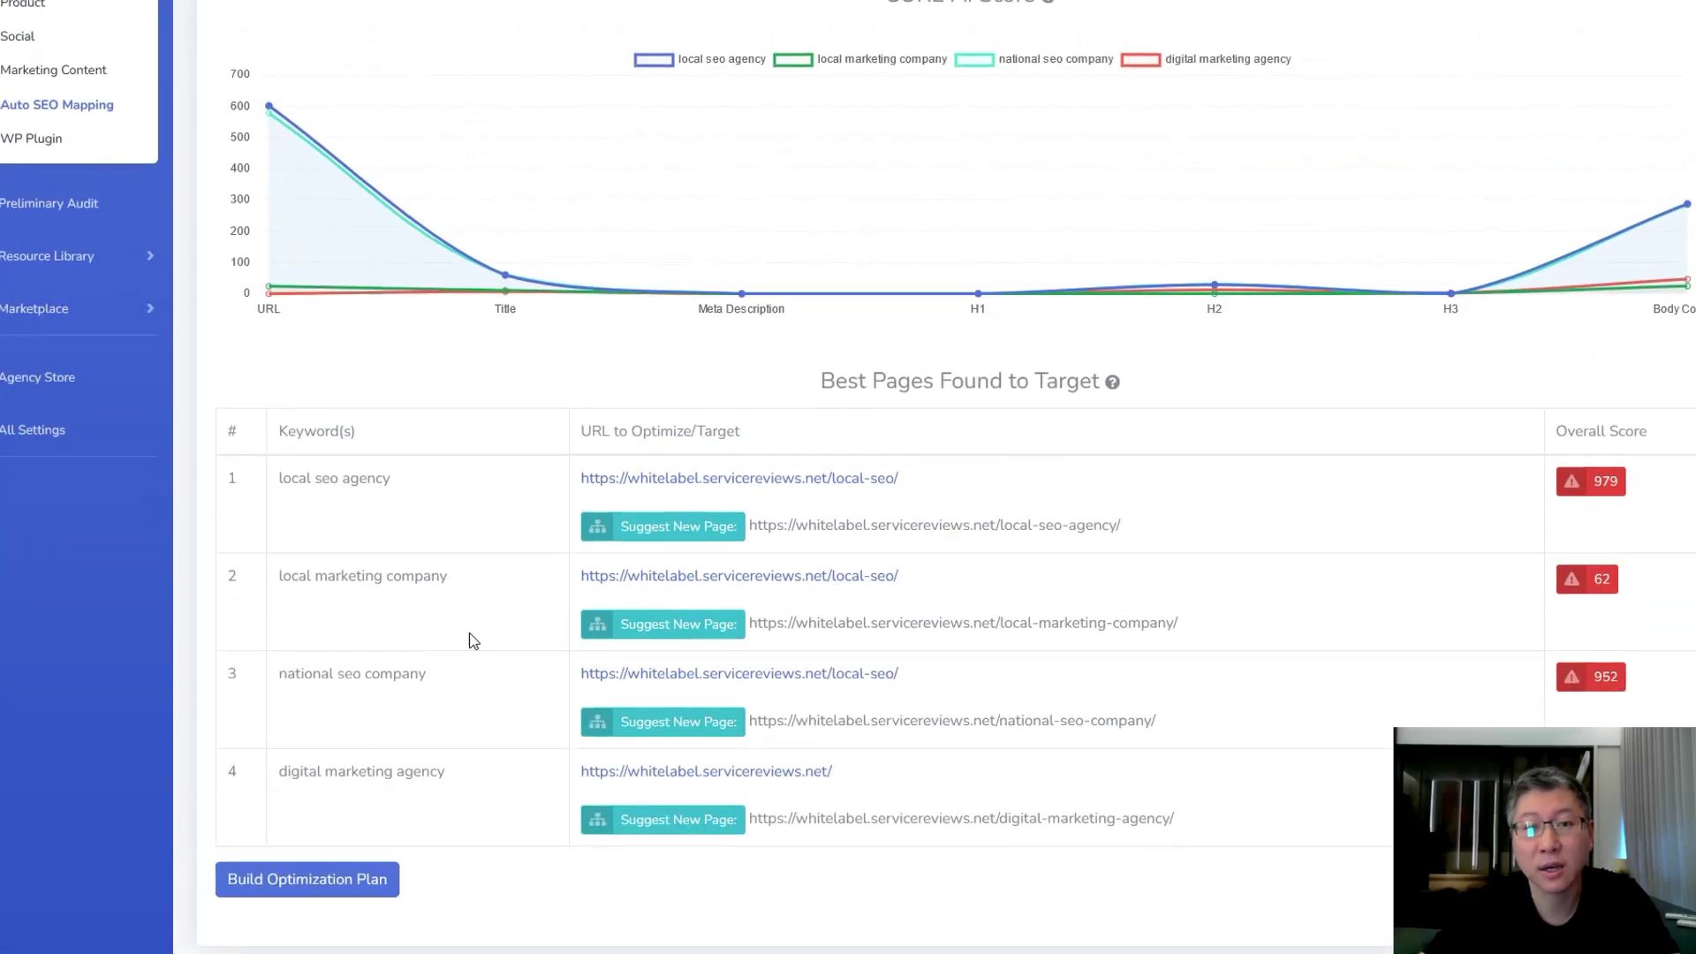
pyautogui.scroll(-2, 473, 641)
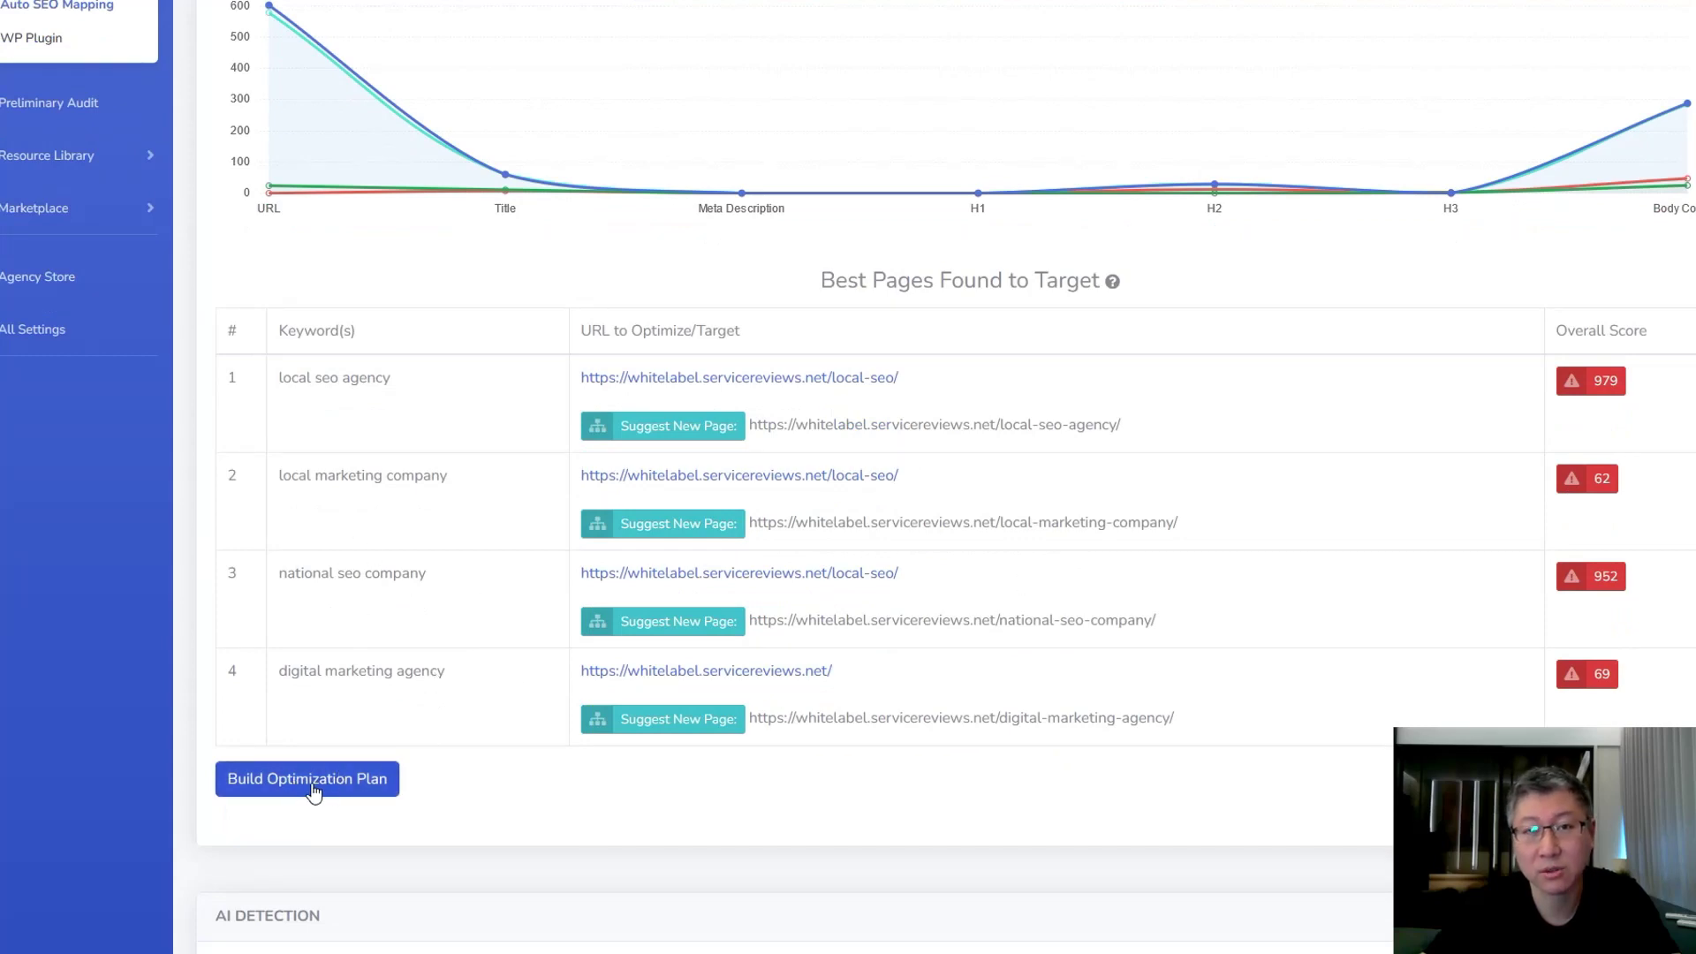
# - Build the optimization plan and review the generated page titles and meta descriptions
pyautogui.click(309, 778)
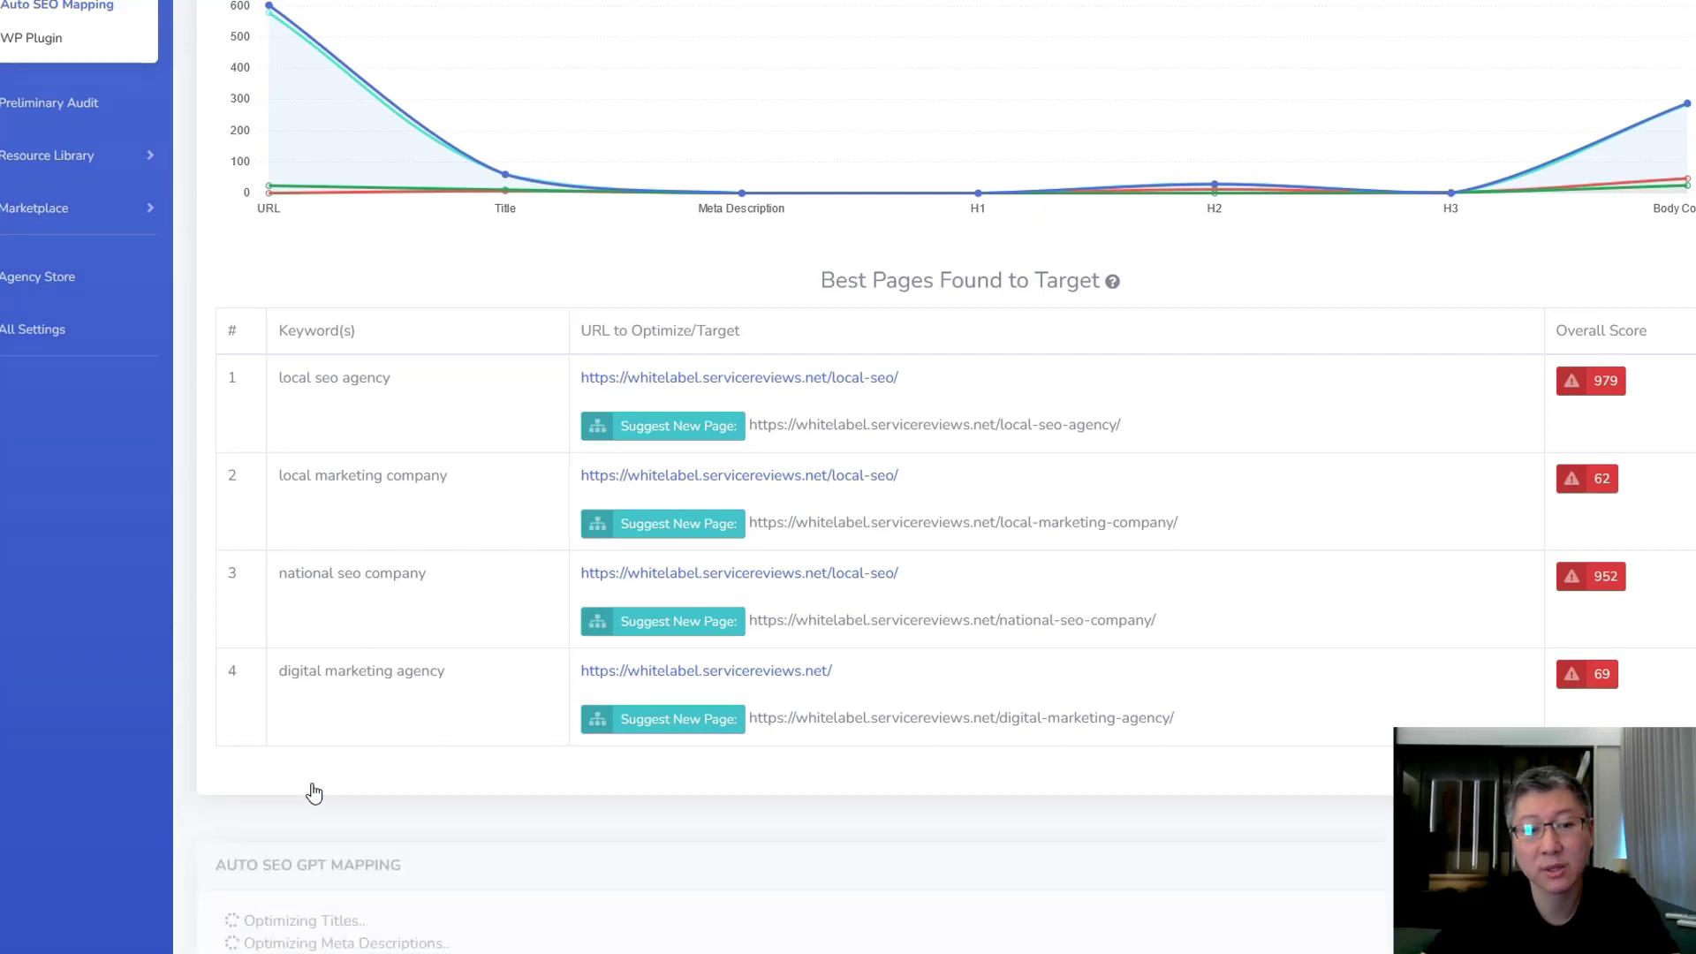
pyautogui.scroll(-4, 424, 746)
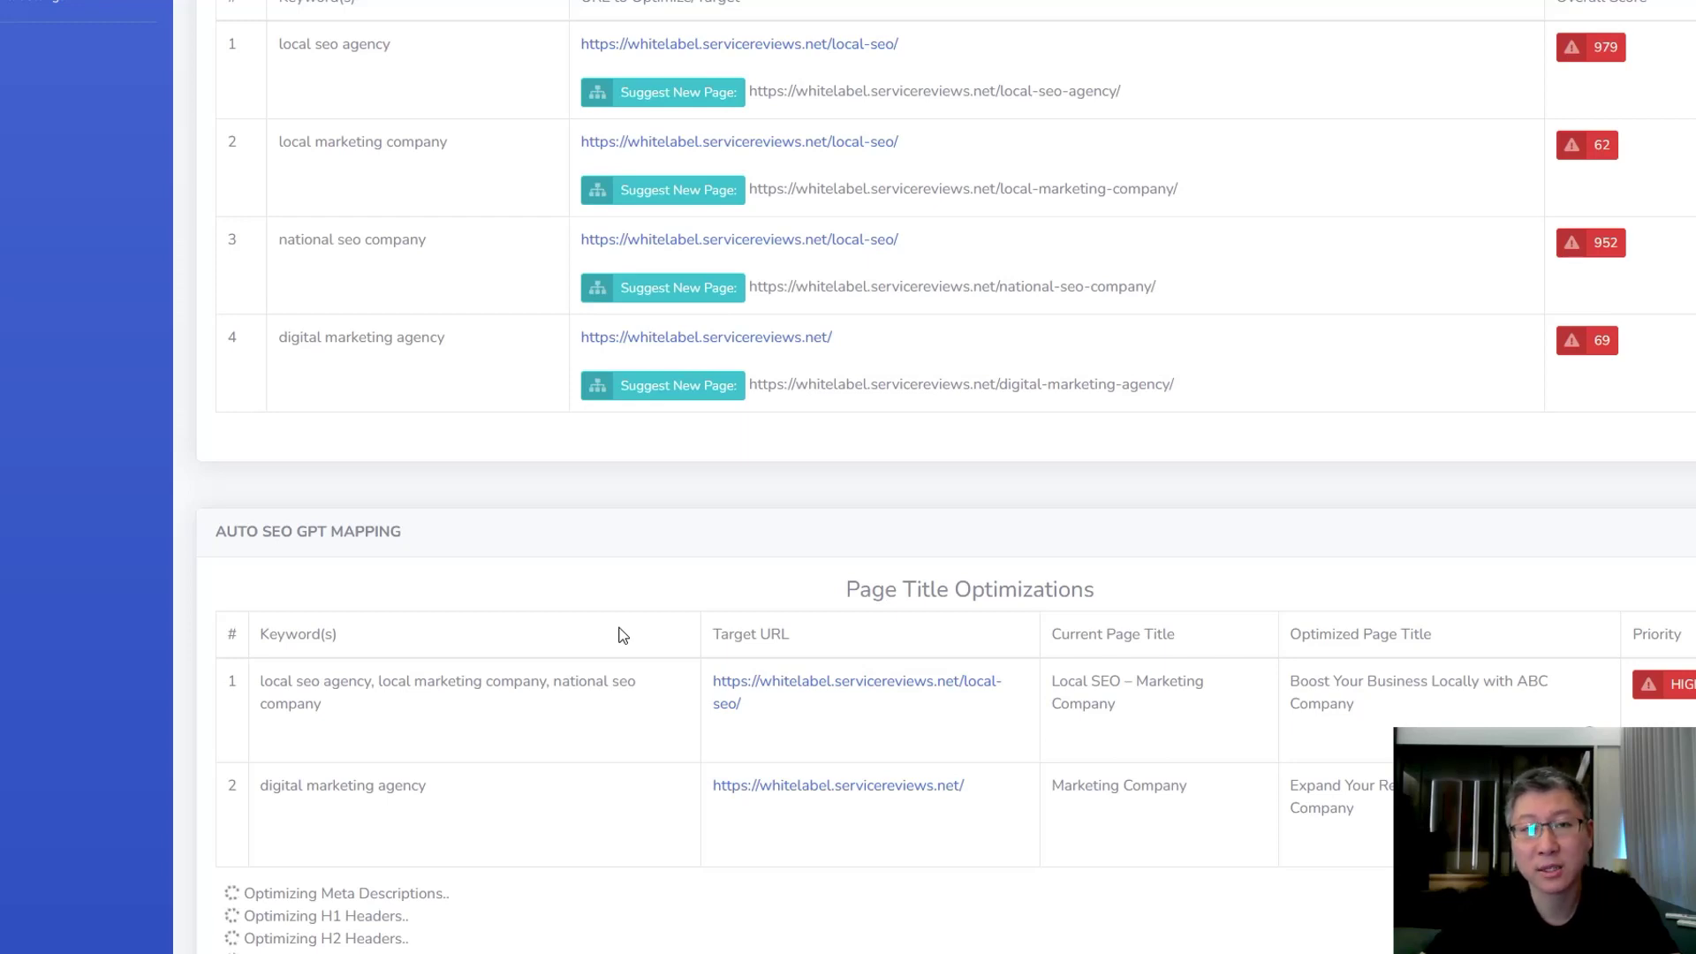
pyautogui.scroll(-4, 623, 634)
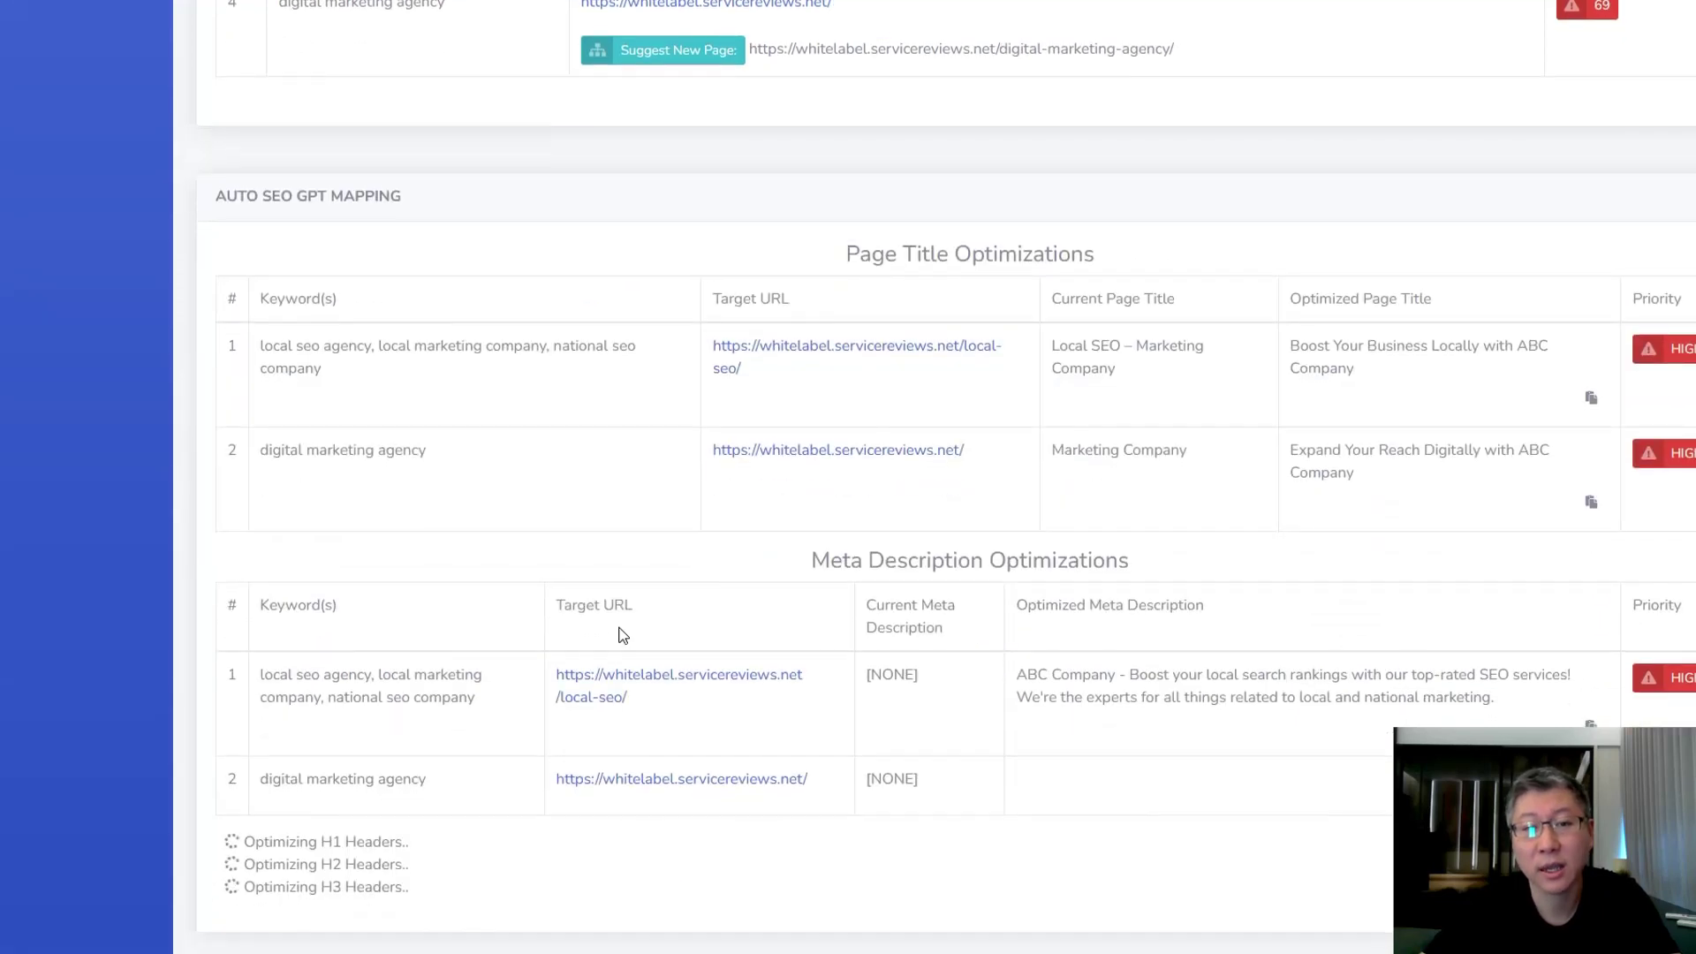
pyautogui.scroll(1, 722, 520)
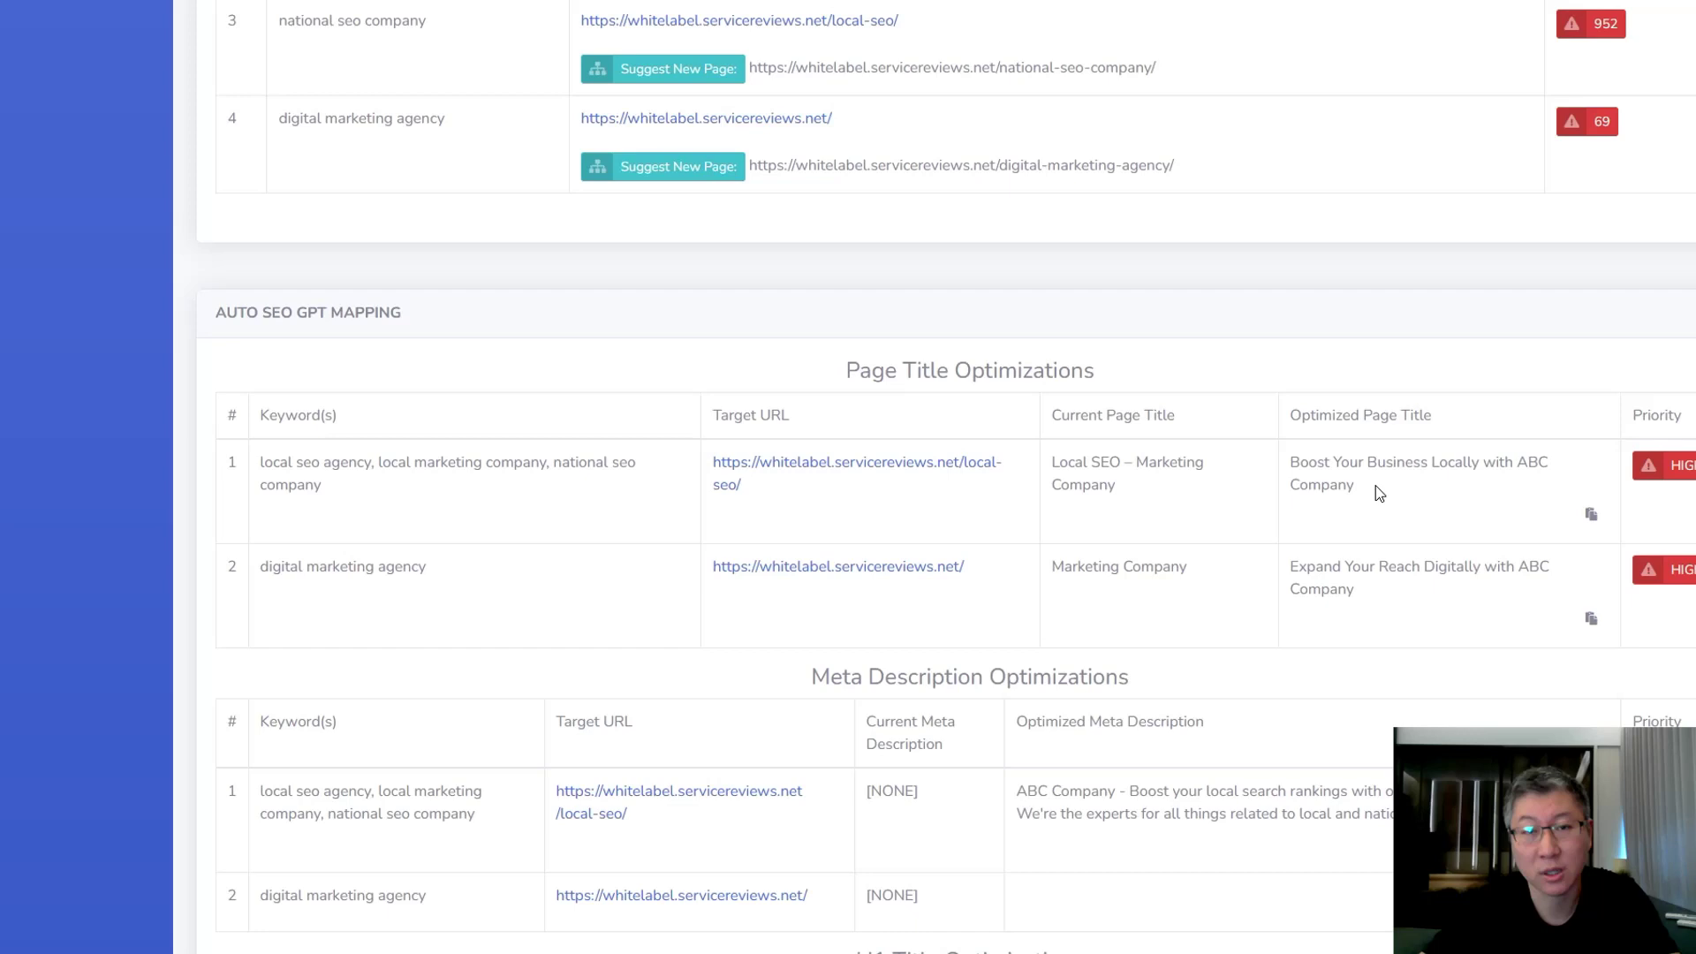
pyautogui.click(1592, 517)
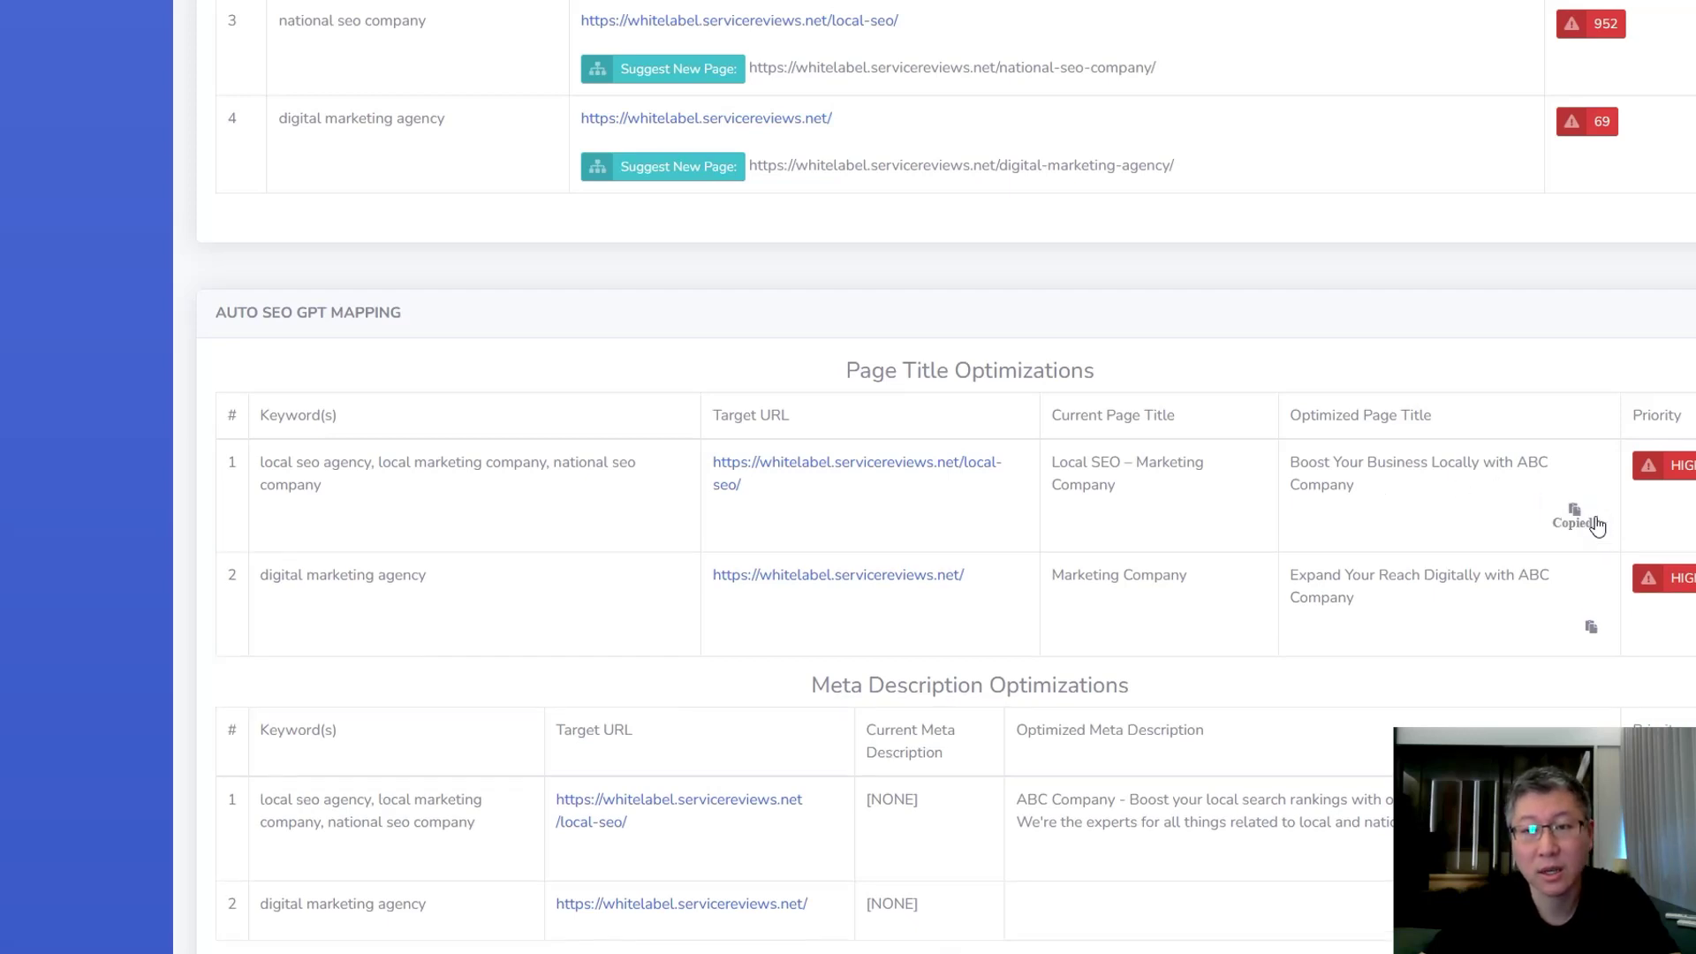
pyautogui.click(1587, 626)
pyautogui.scroll(-1, 1358, 653)
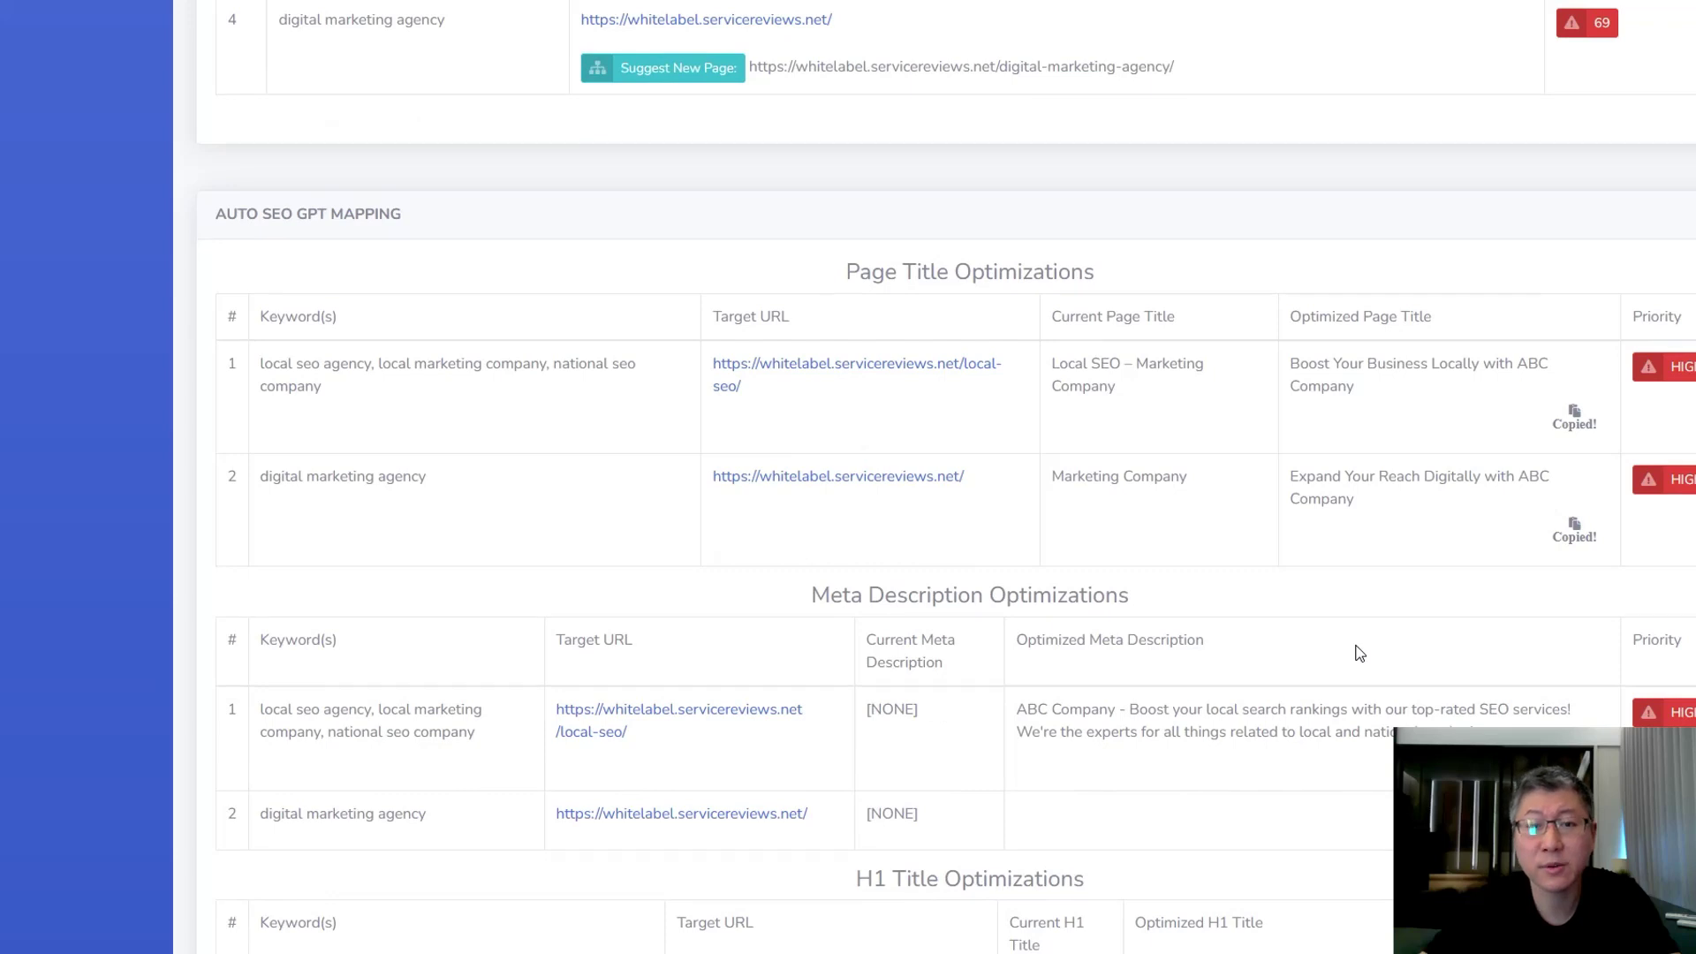
pyautogui.scroll(-2, 1358, 654)
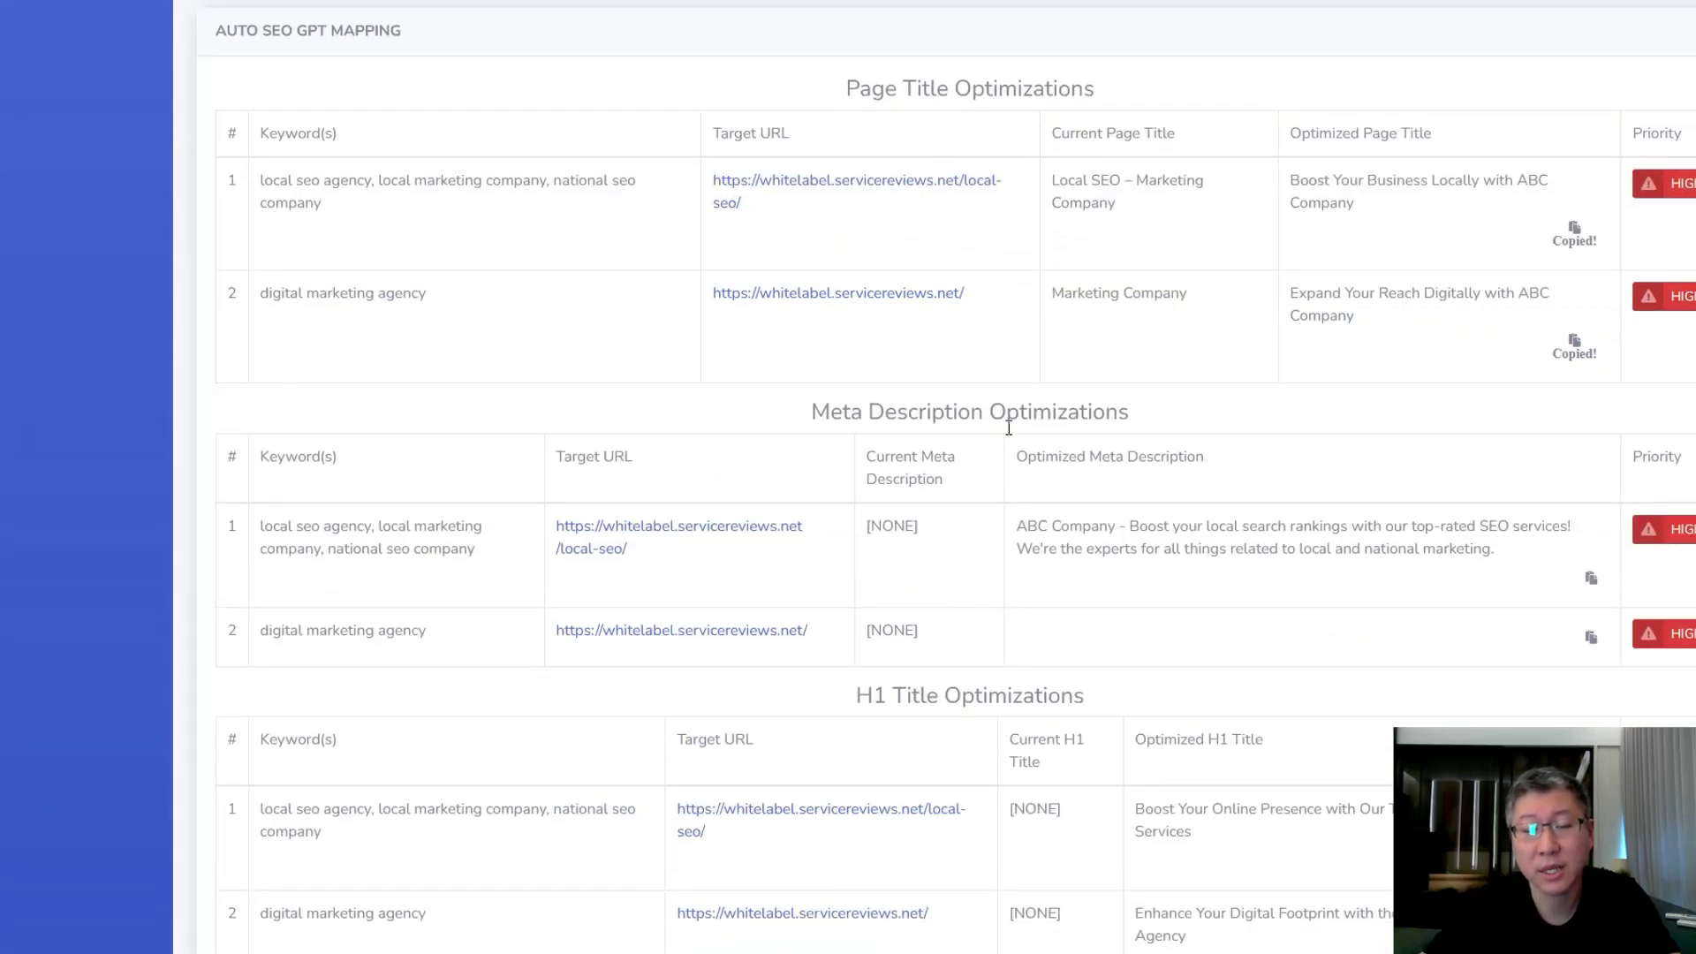
pyautogui.scroll(-2, 1008, 427)
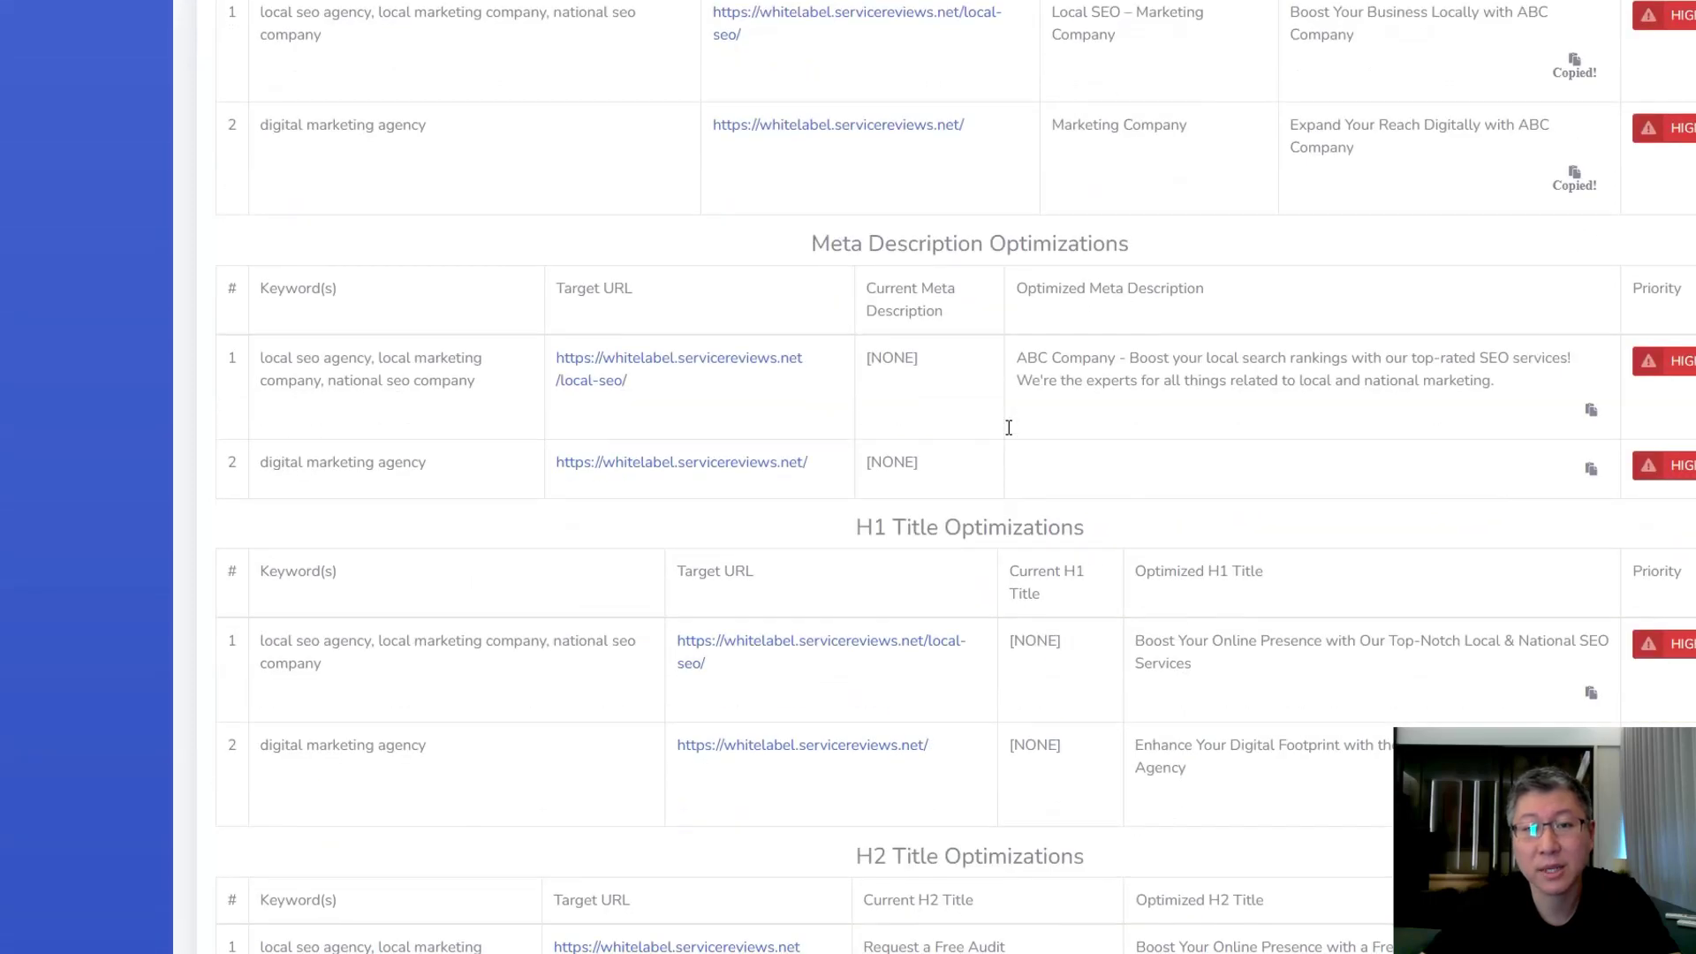
pyautogui.scroll(-3, 862, 435)
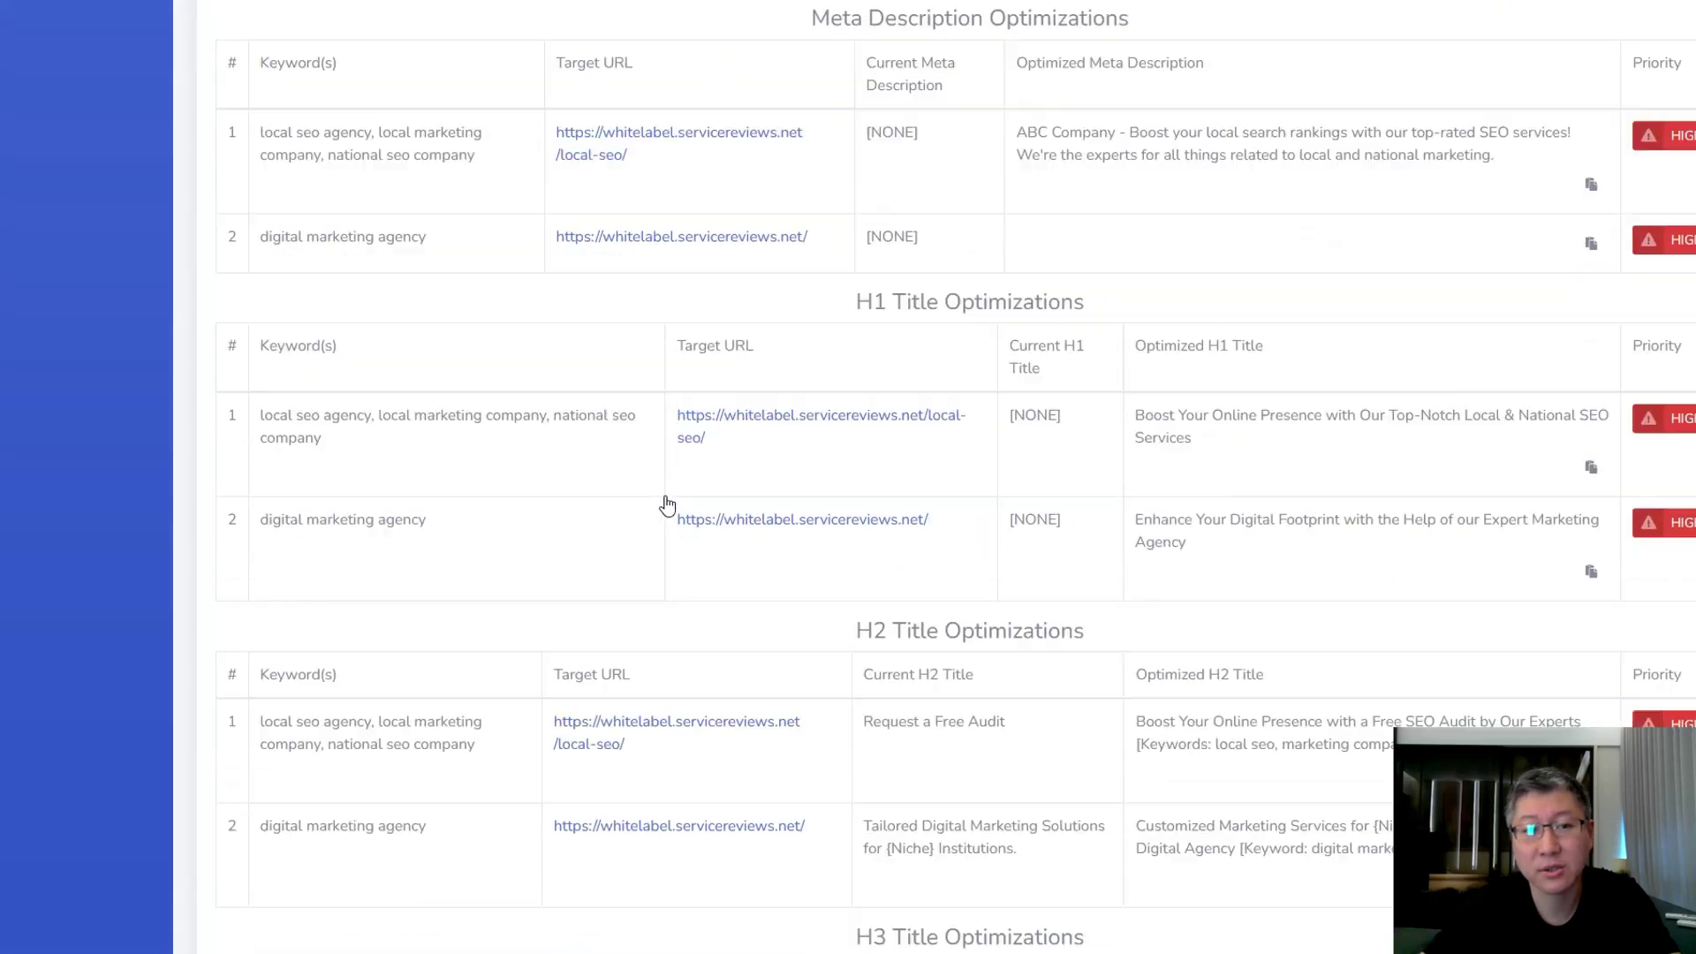
pyautogui.scroll(-1, 633, 462)
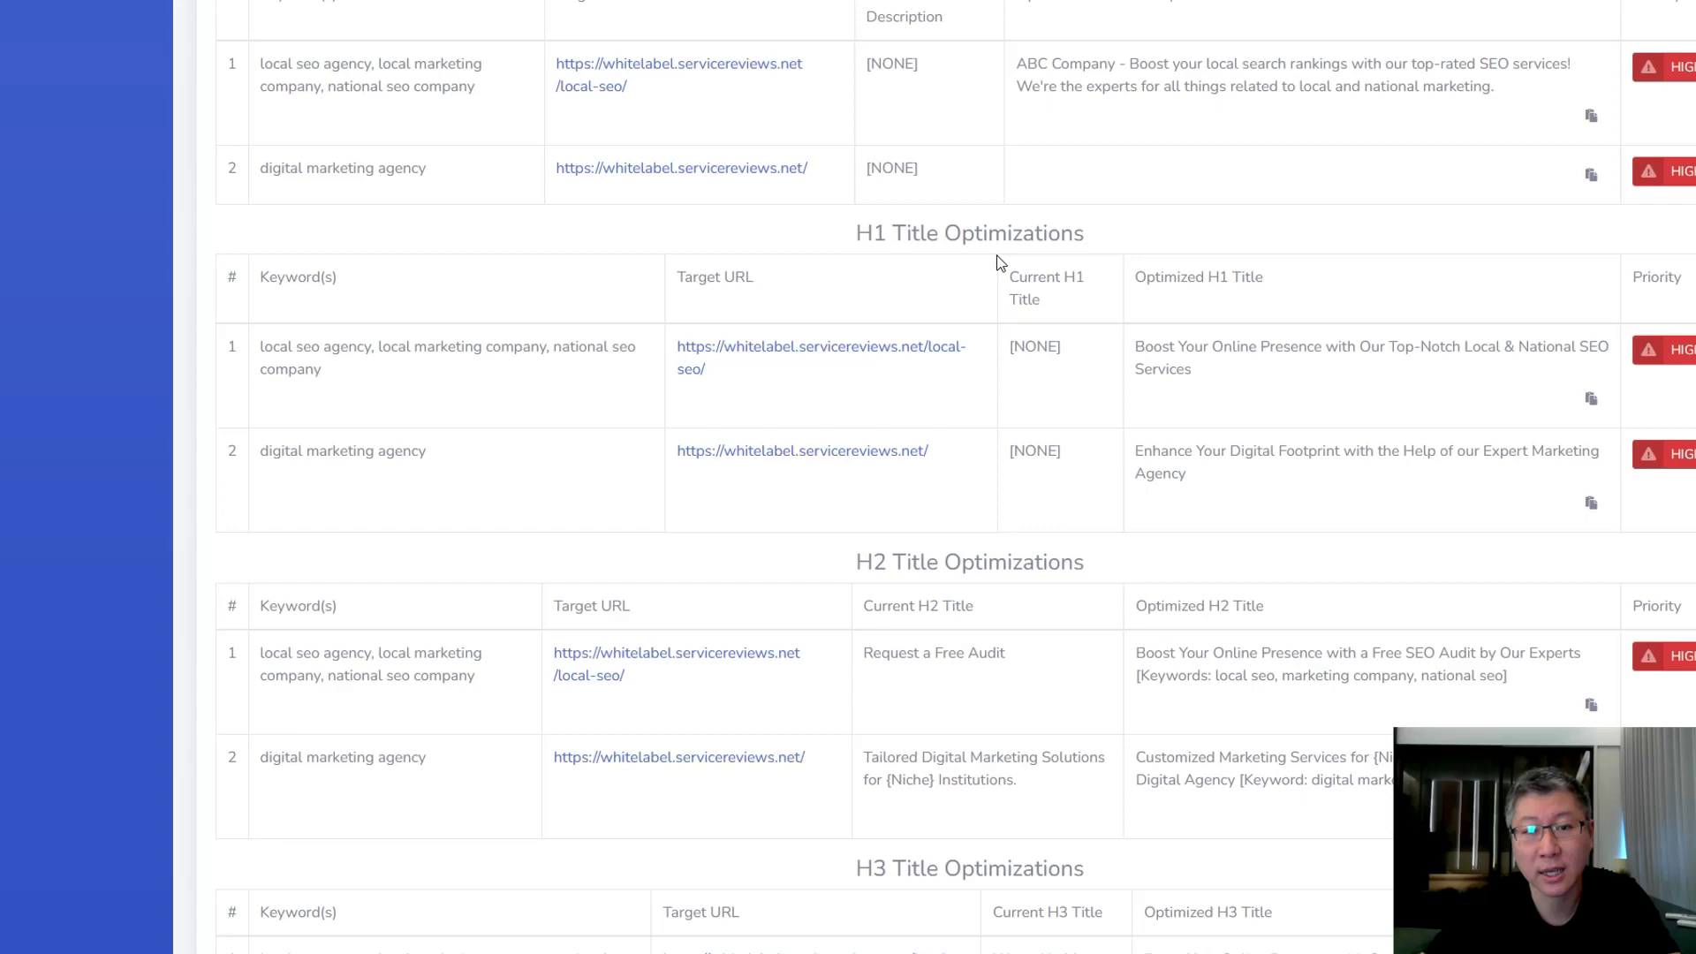
pyautogui.scroll(-2, 879, 625)
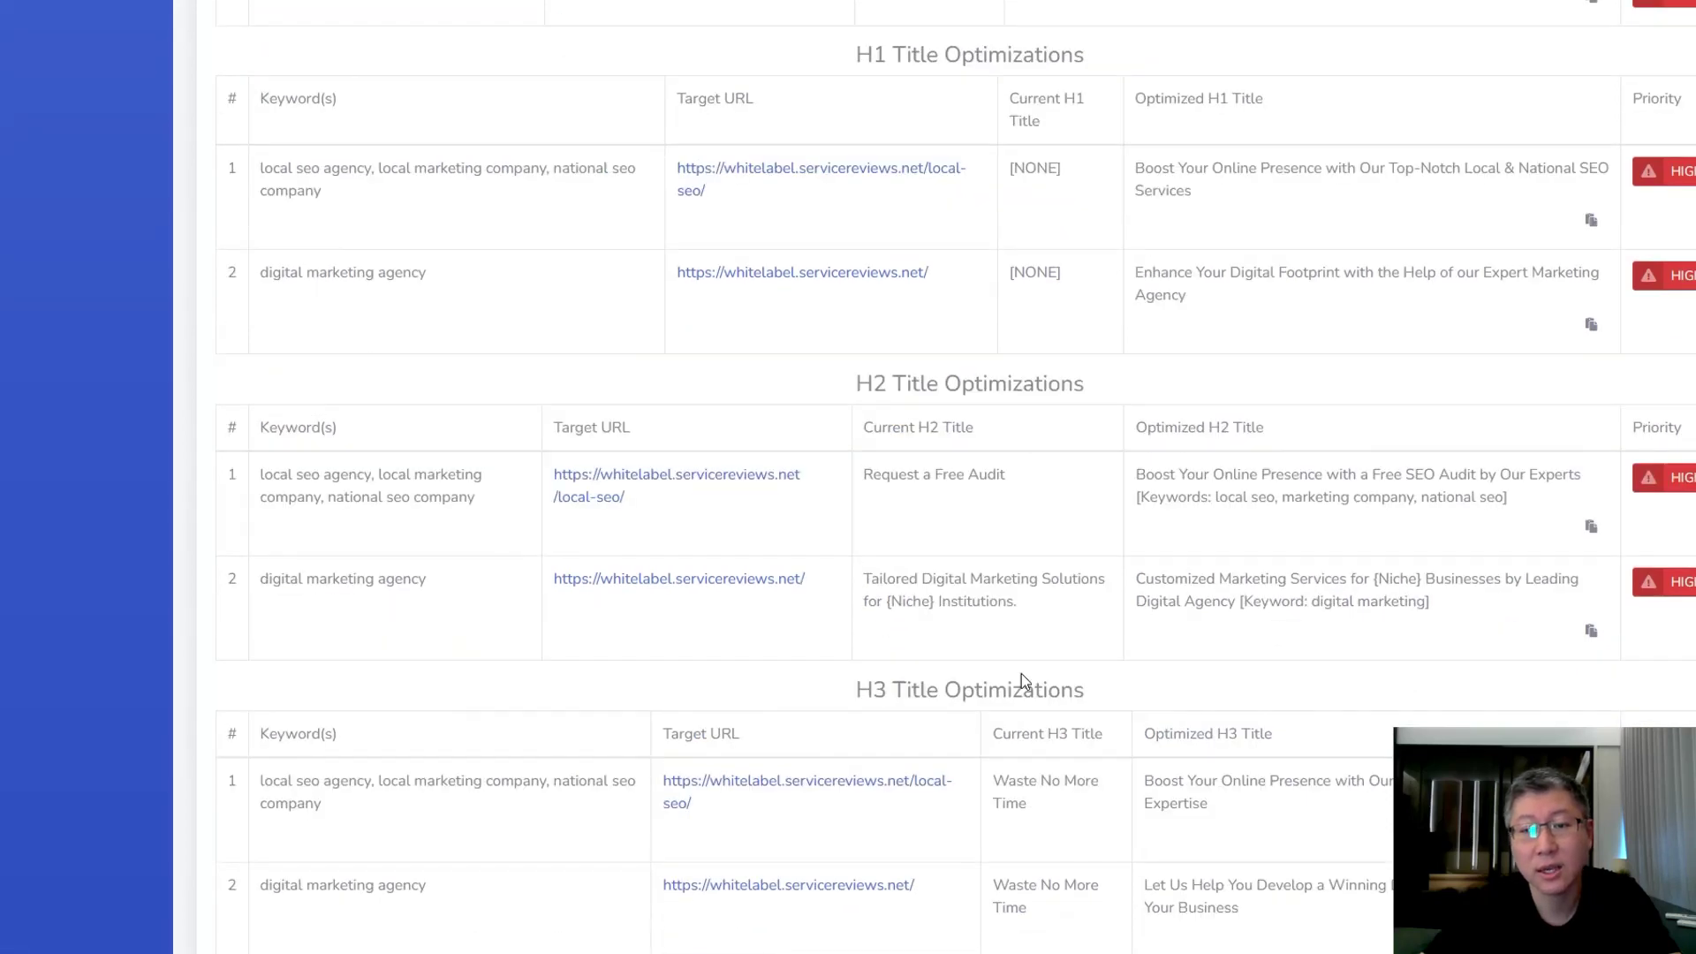
pyautogui.scroll(-1, 1022, 681)
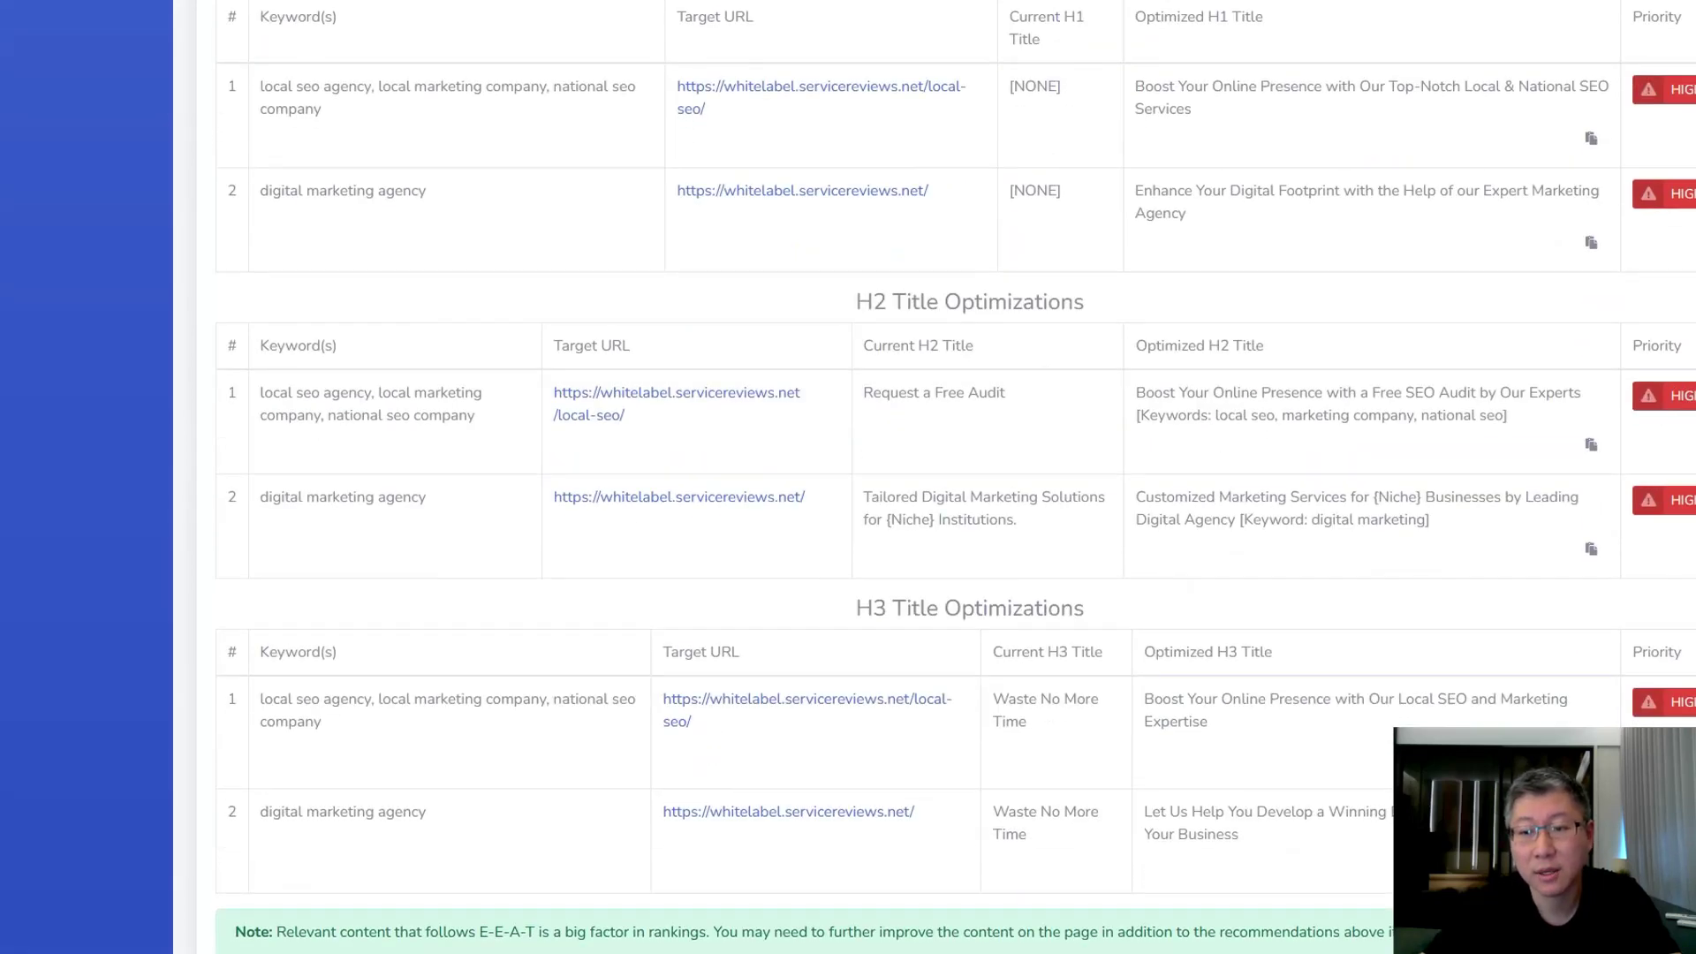
pyautogui.scroll(2, 843, 480)
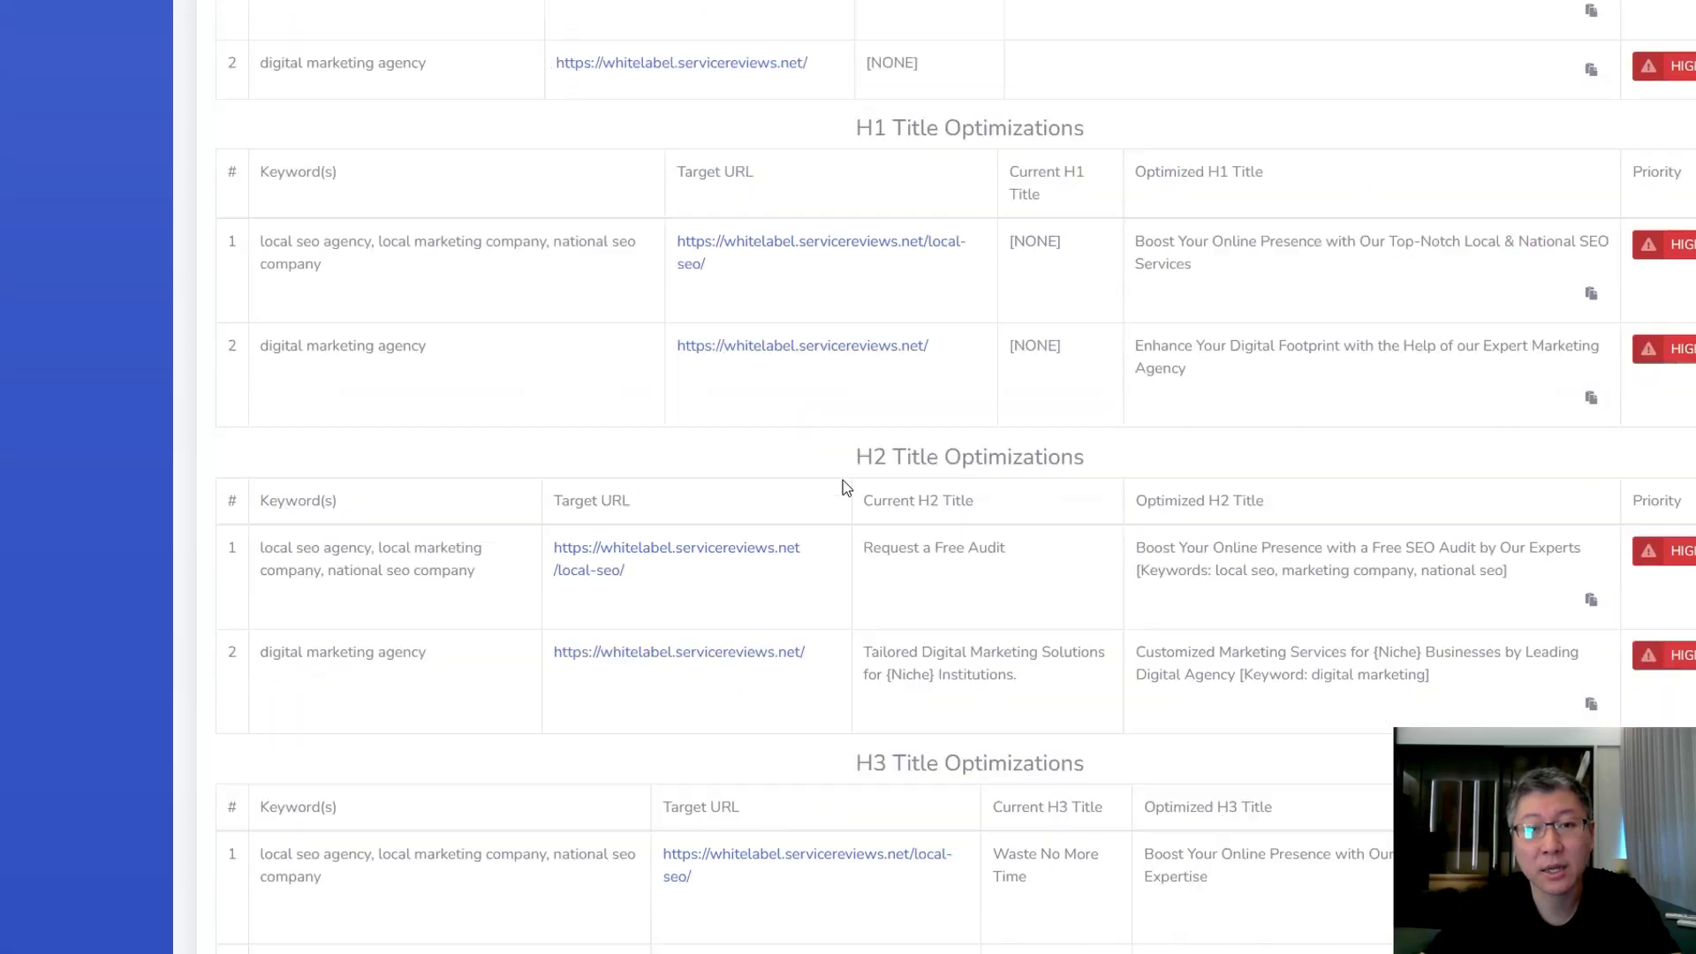
pyautogui.scroll(-3, 578, 430)
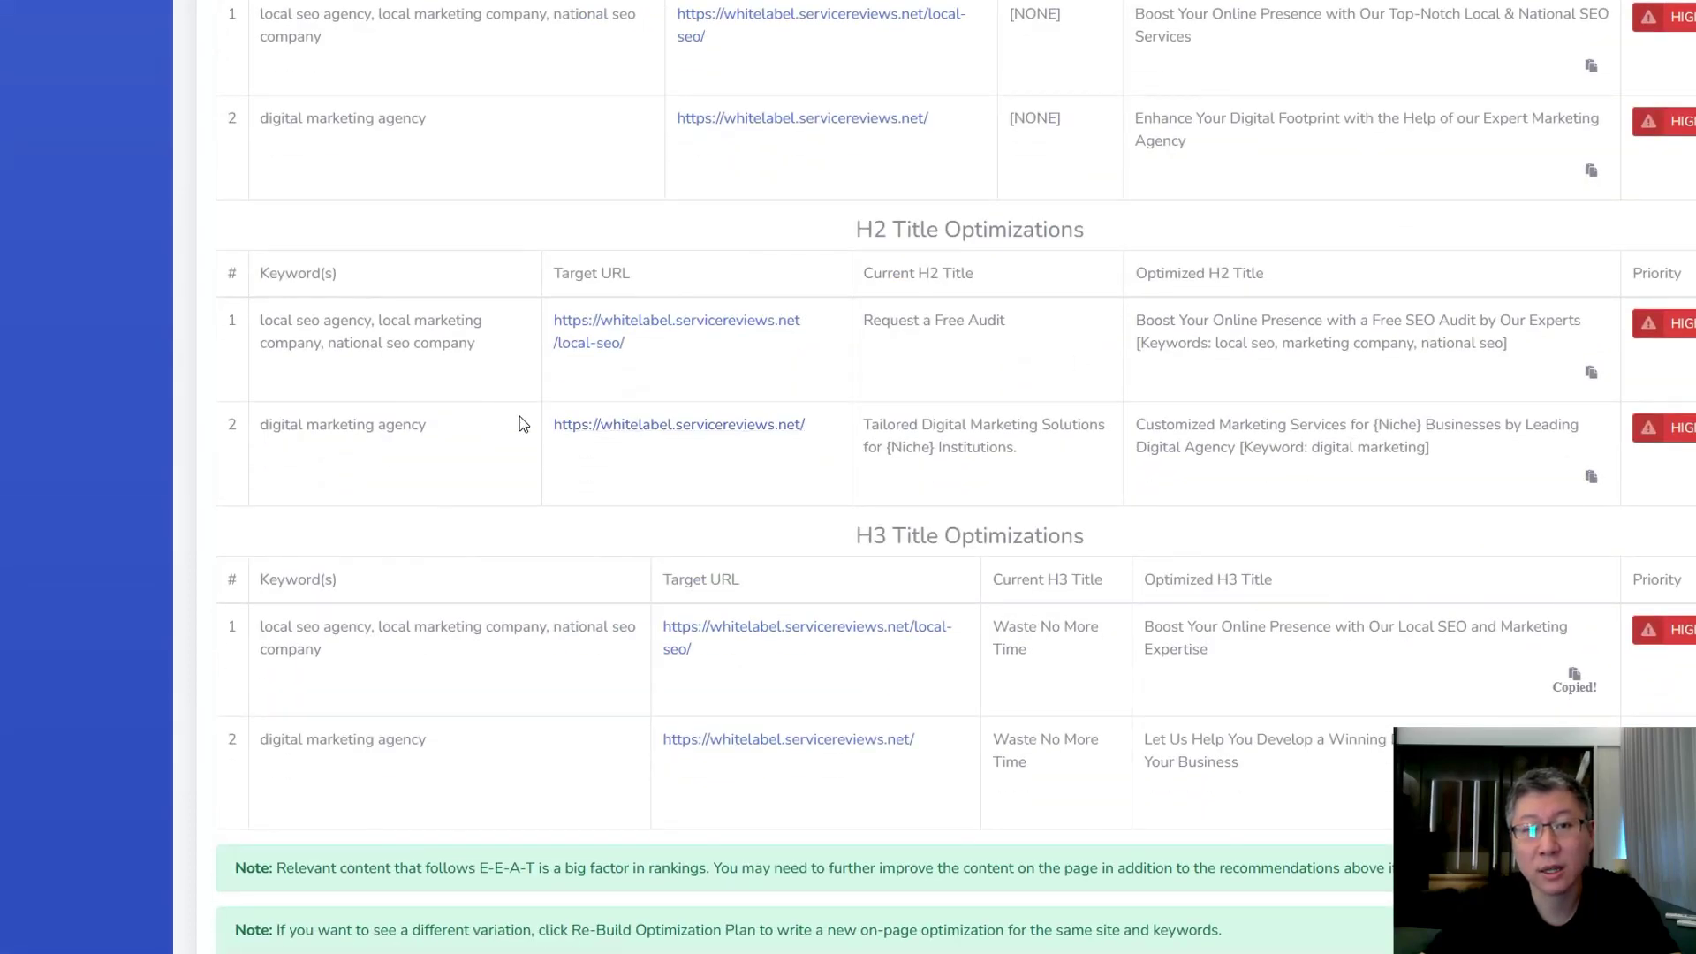
pyautogui.scroll(-1, 1260, 367)
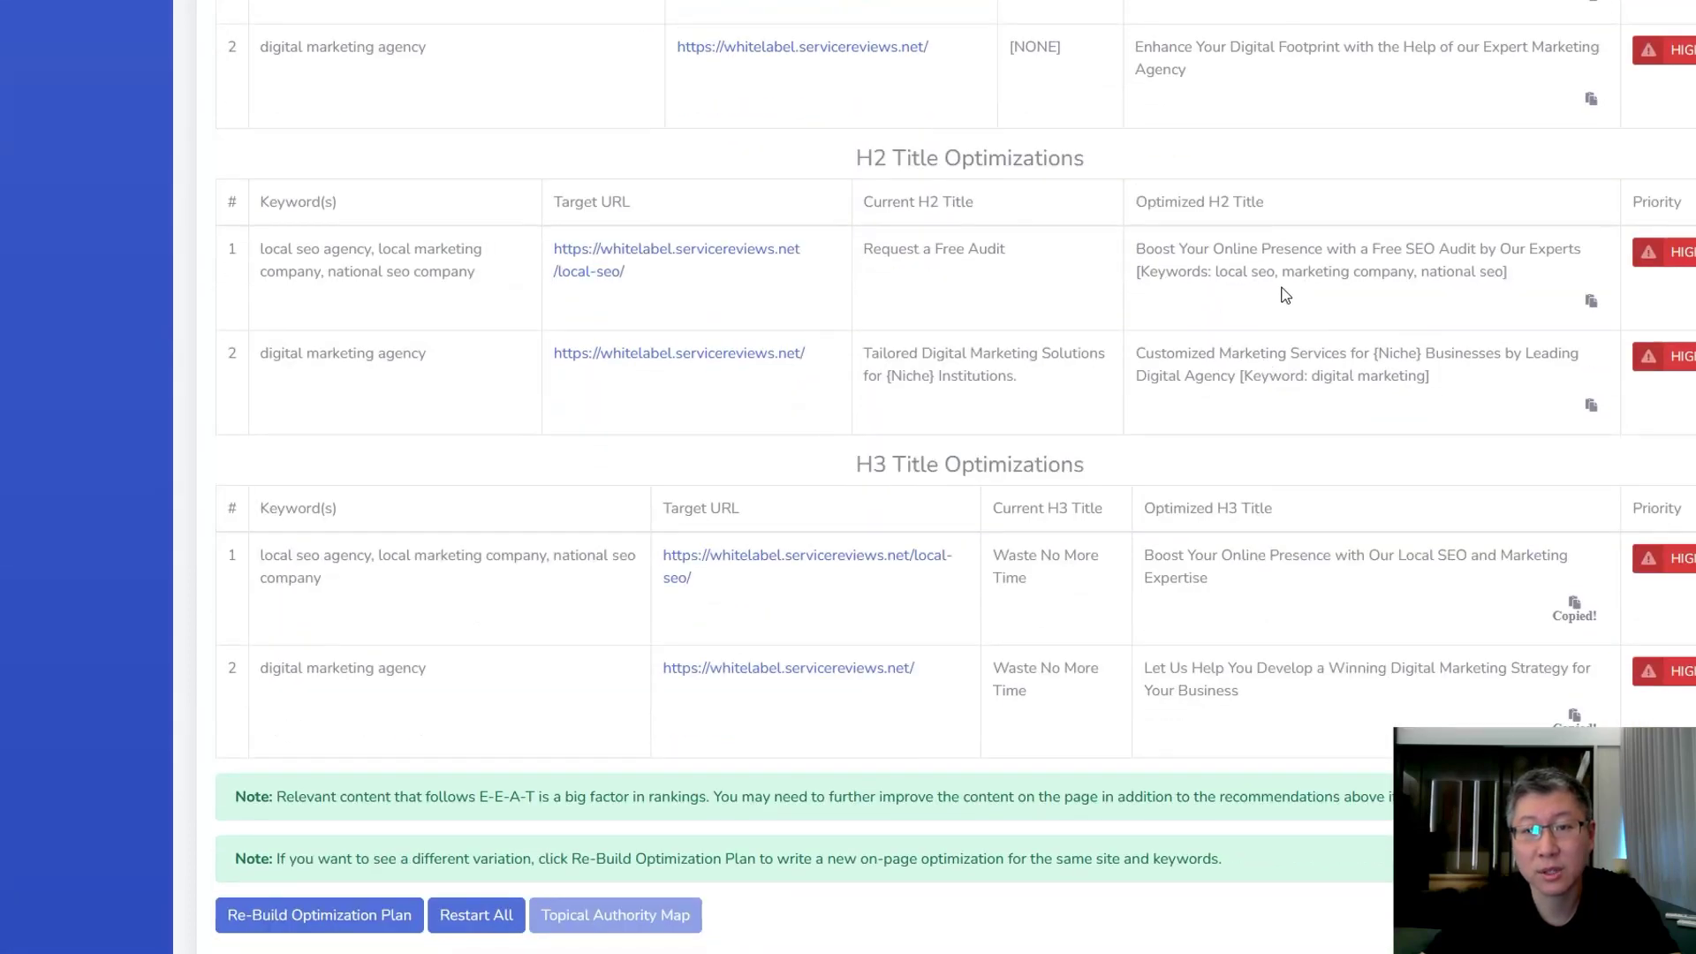
pyautogui.scroll(-2, 1285, 295)
pyautogui.scroll(-1, 1094, 469)
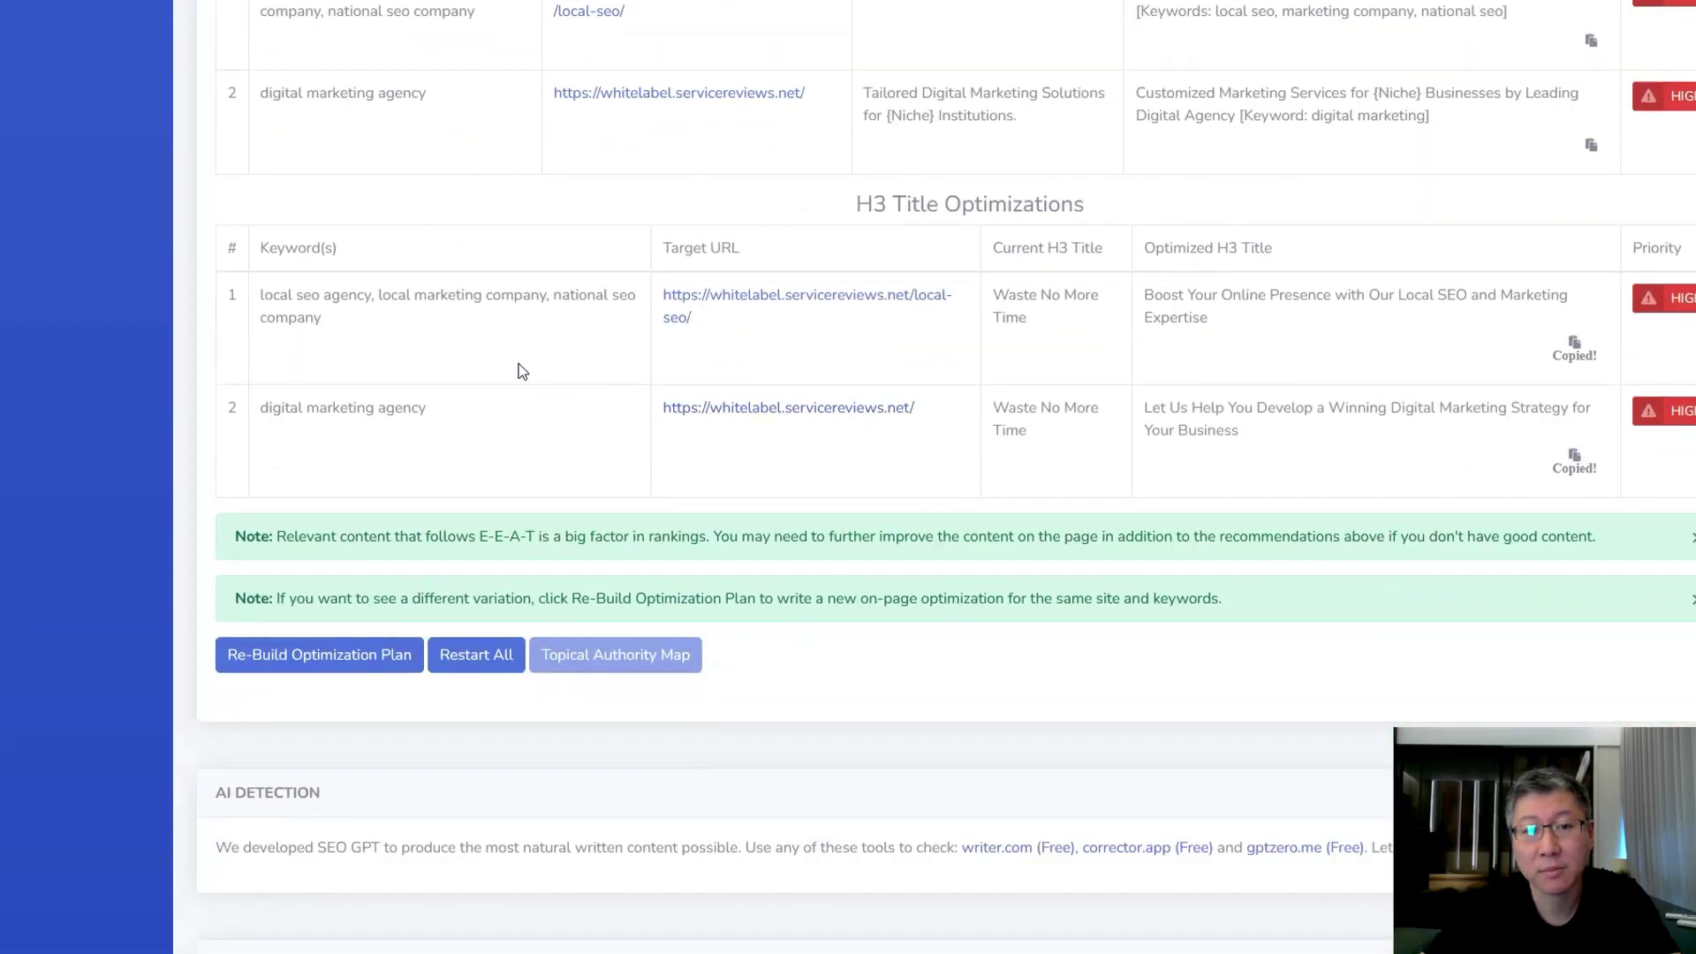
# - Re-build the optimization plan and review the new title and H1–H3 header suggestions
pyautogui.click(320, 654)
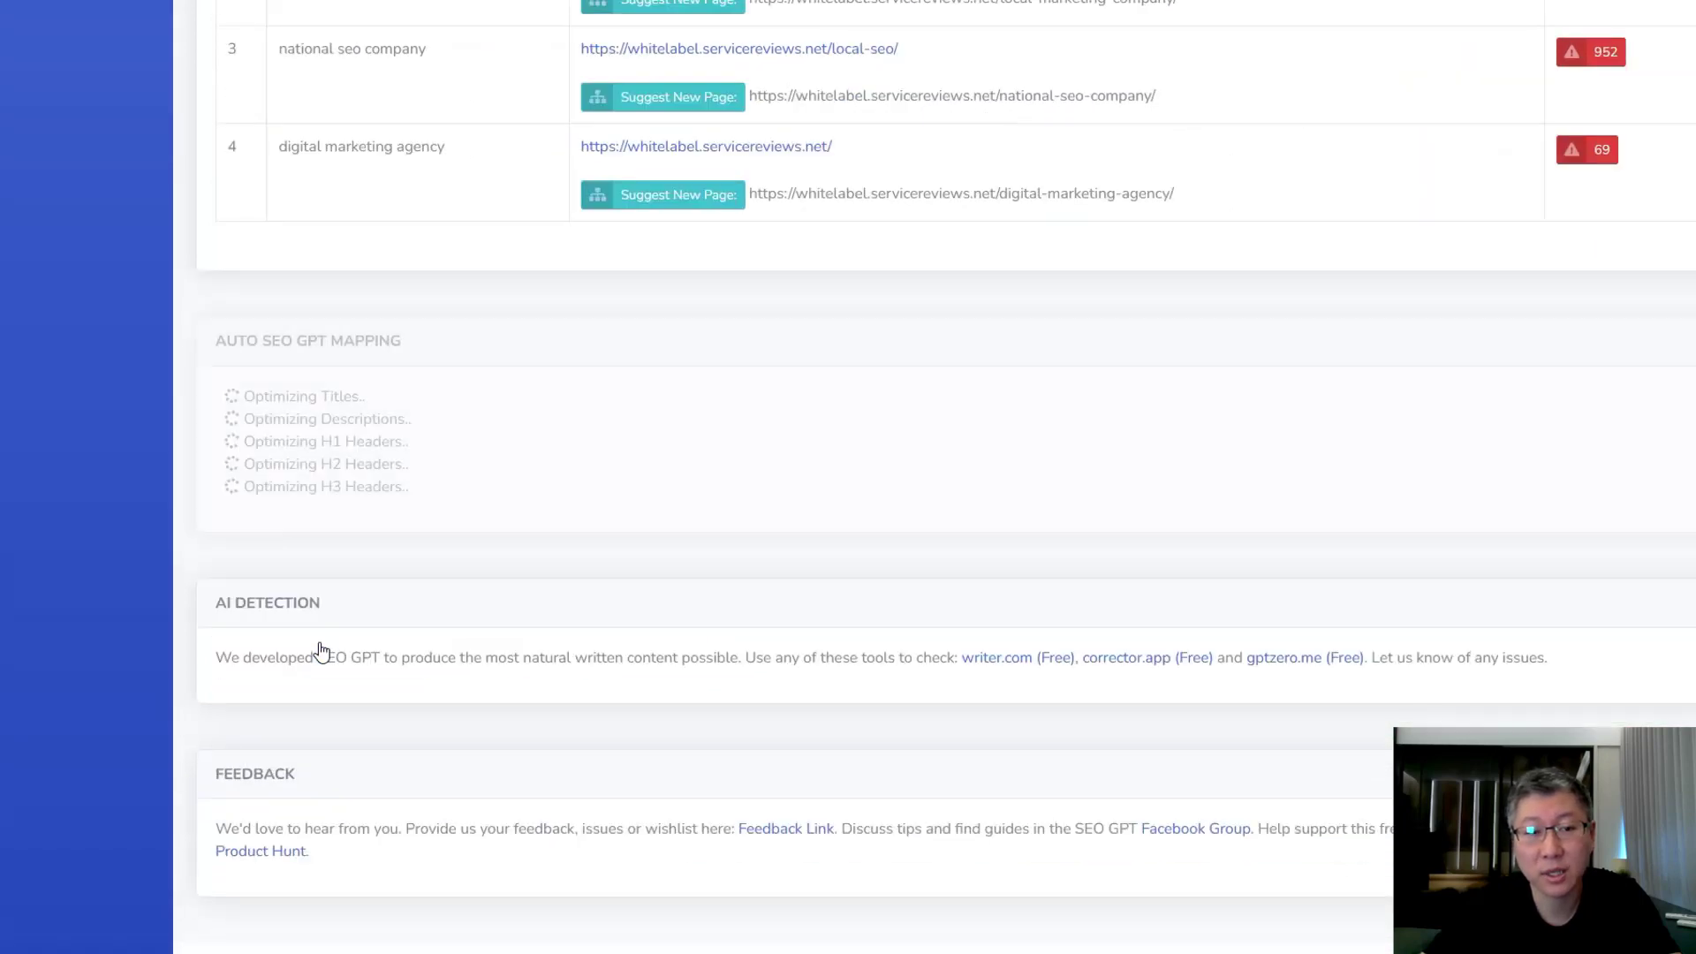
pyautogui.scroll(4, 520, 416)
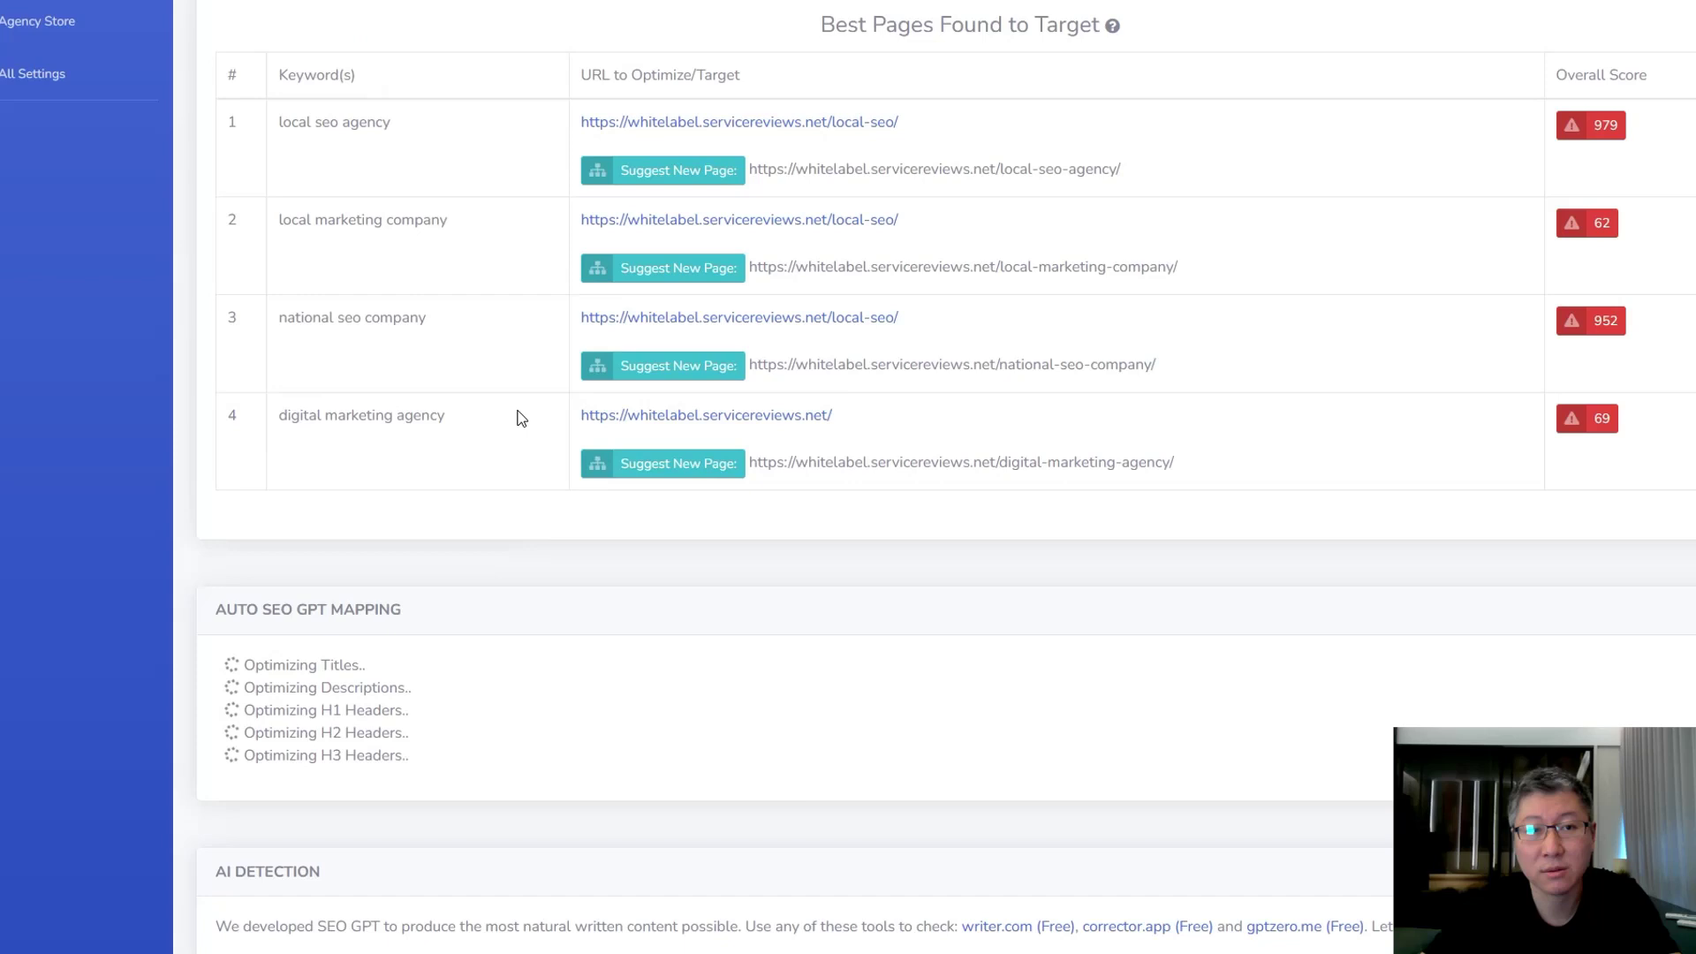
pyautogui.scroll(-1, 521, 418)
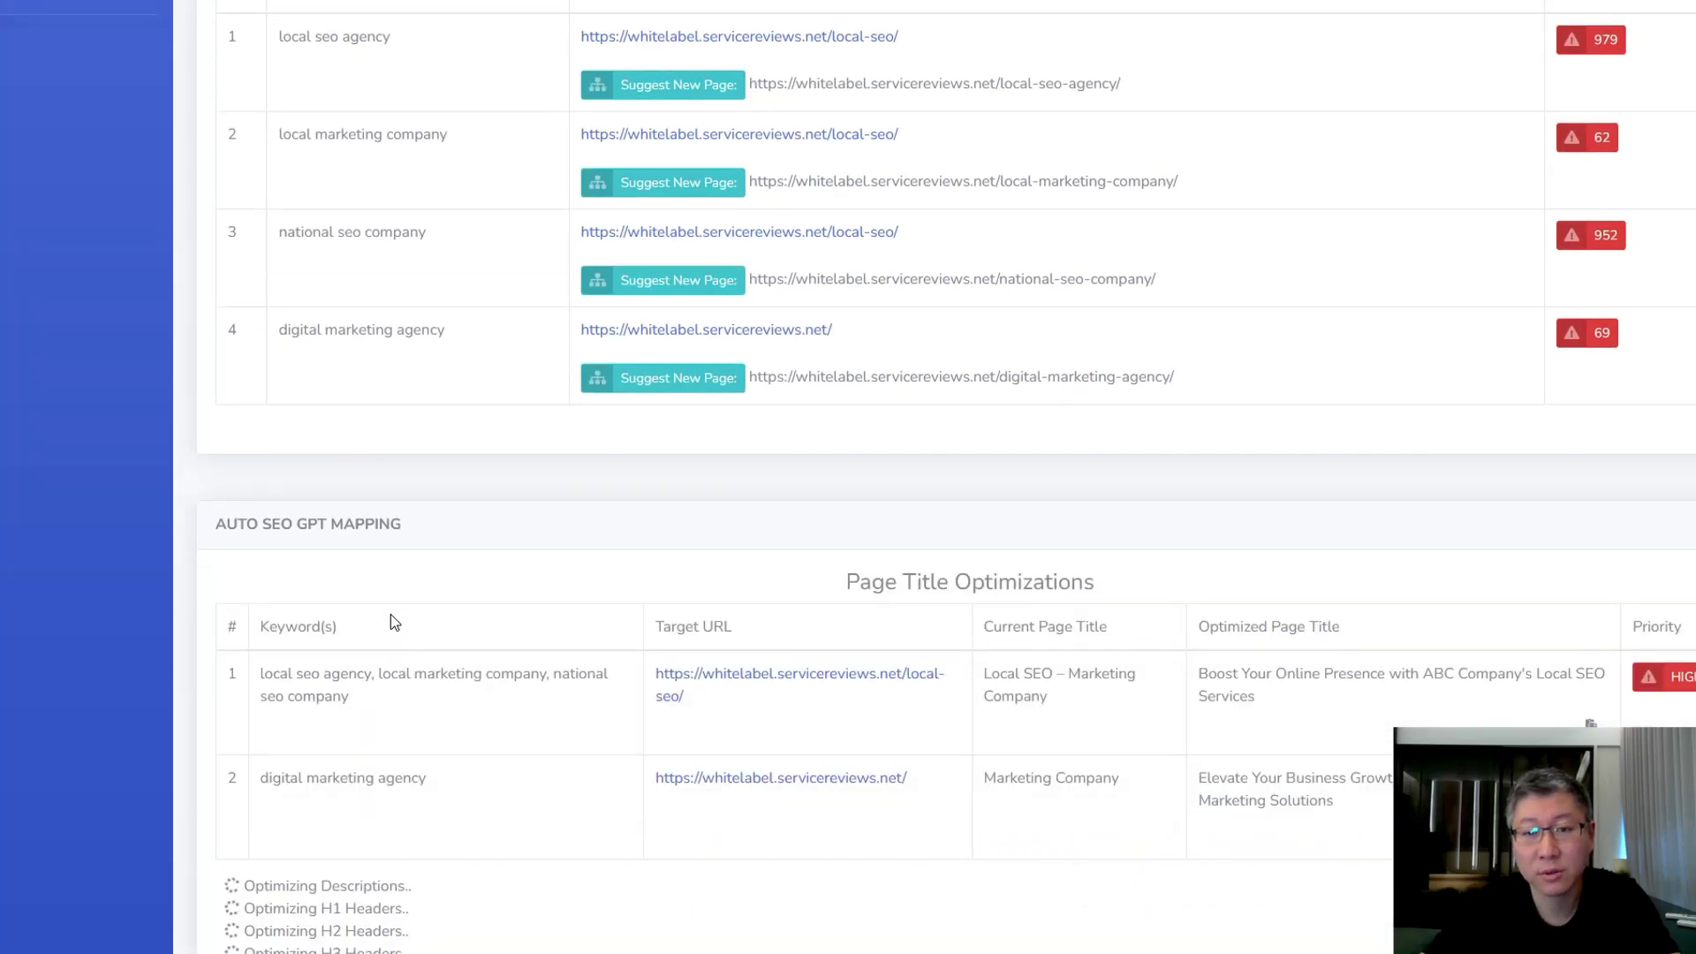
pyautogui.scroll(-3, 390, 614)
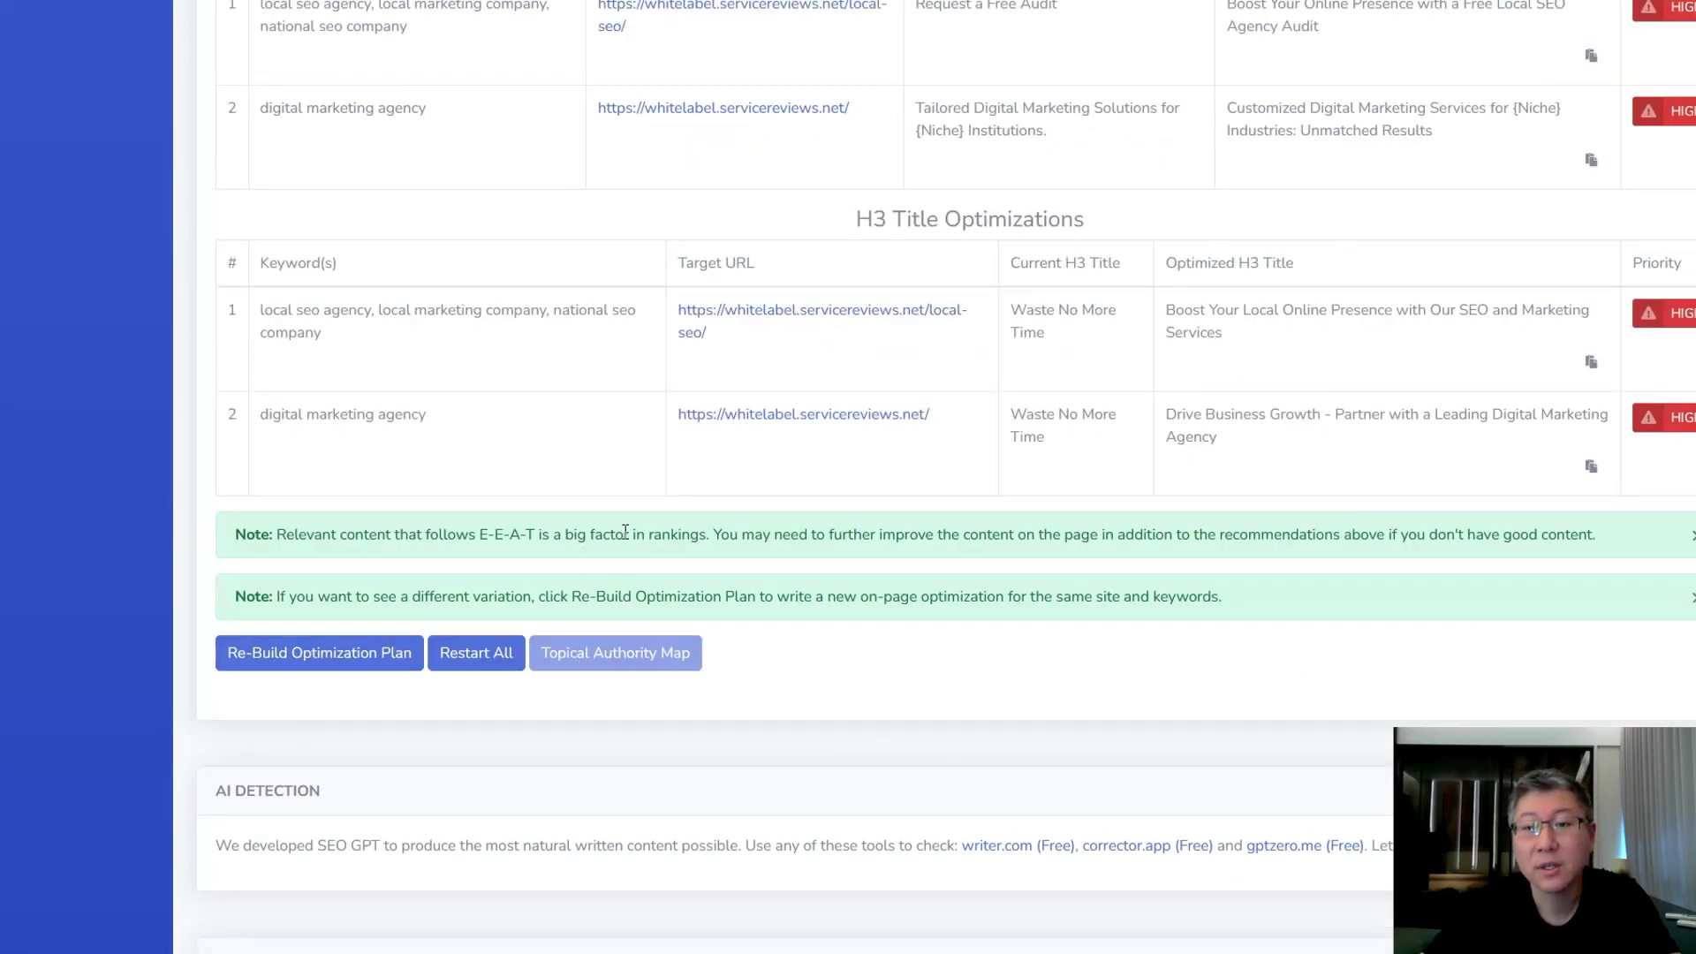
pyautogui.scroll(5, 624, 531)
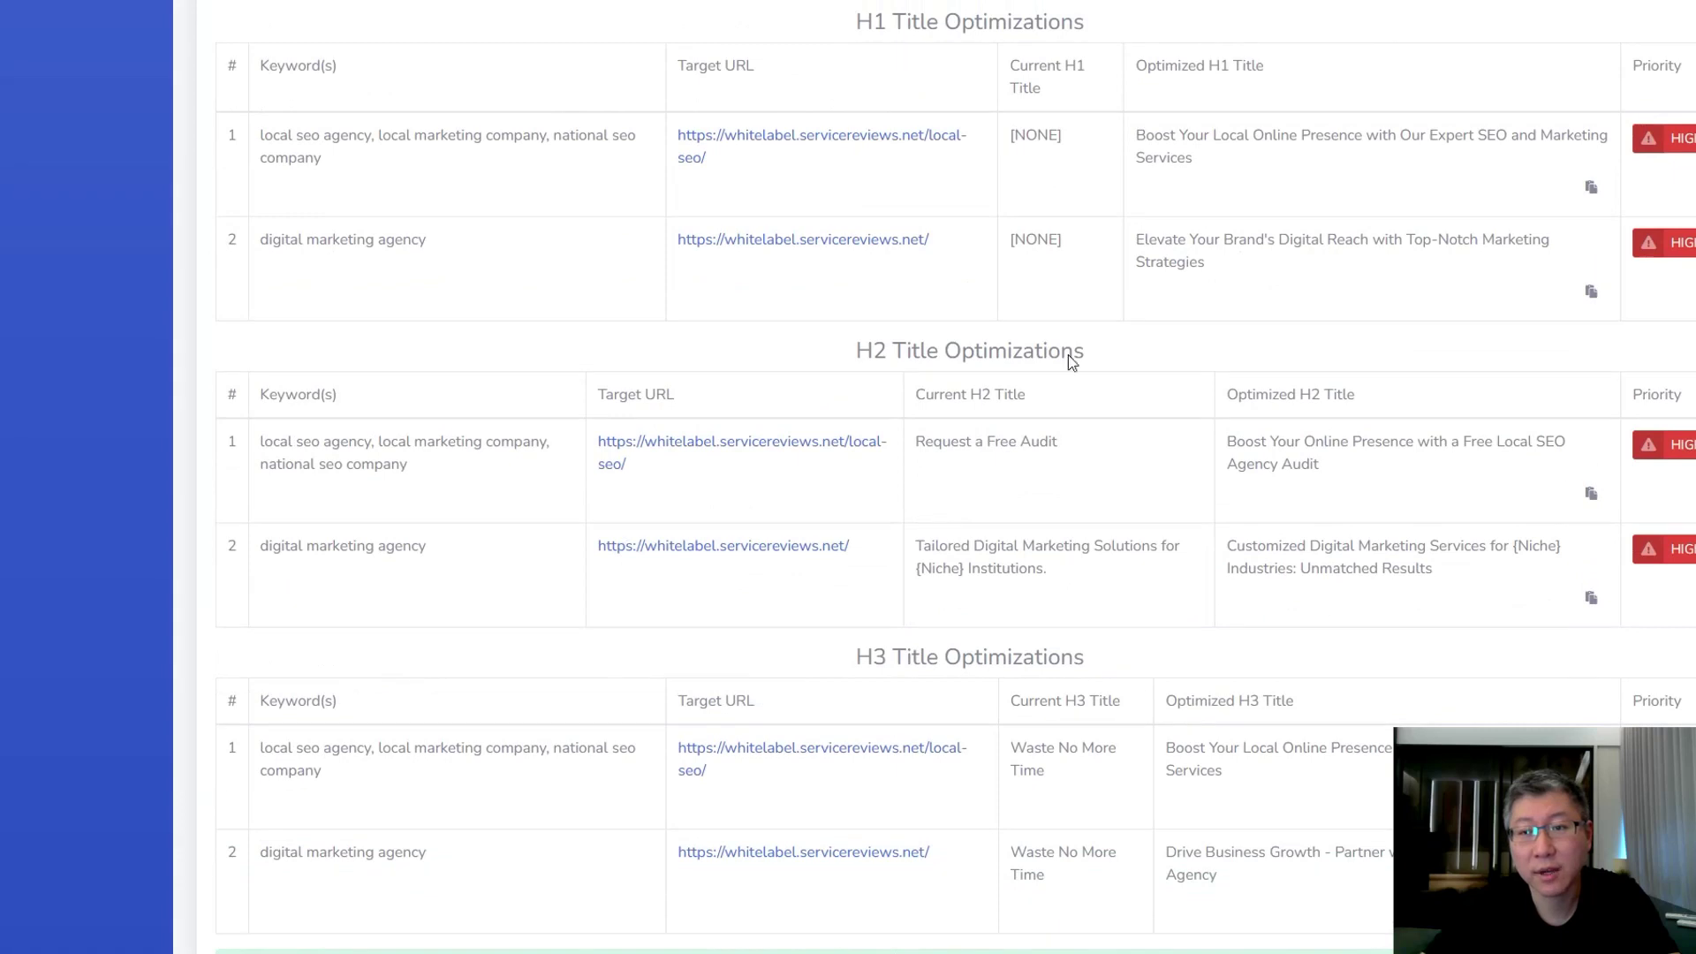
# - Copy the first optimized H2 title and compare it with the row 2 H2 titles
pyautogui.click(1590, 493)
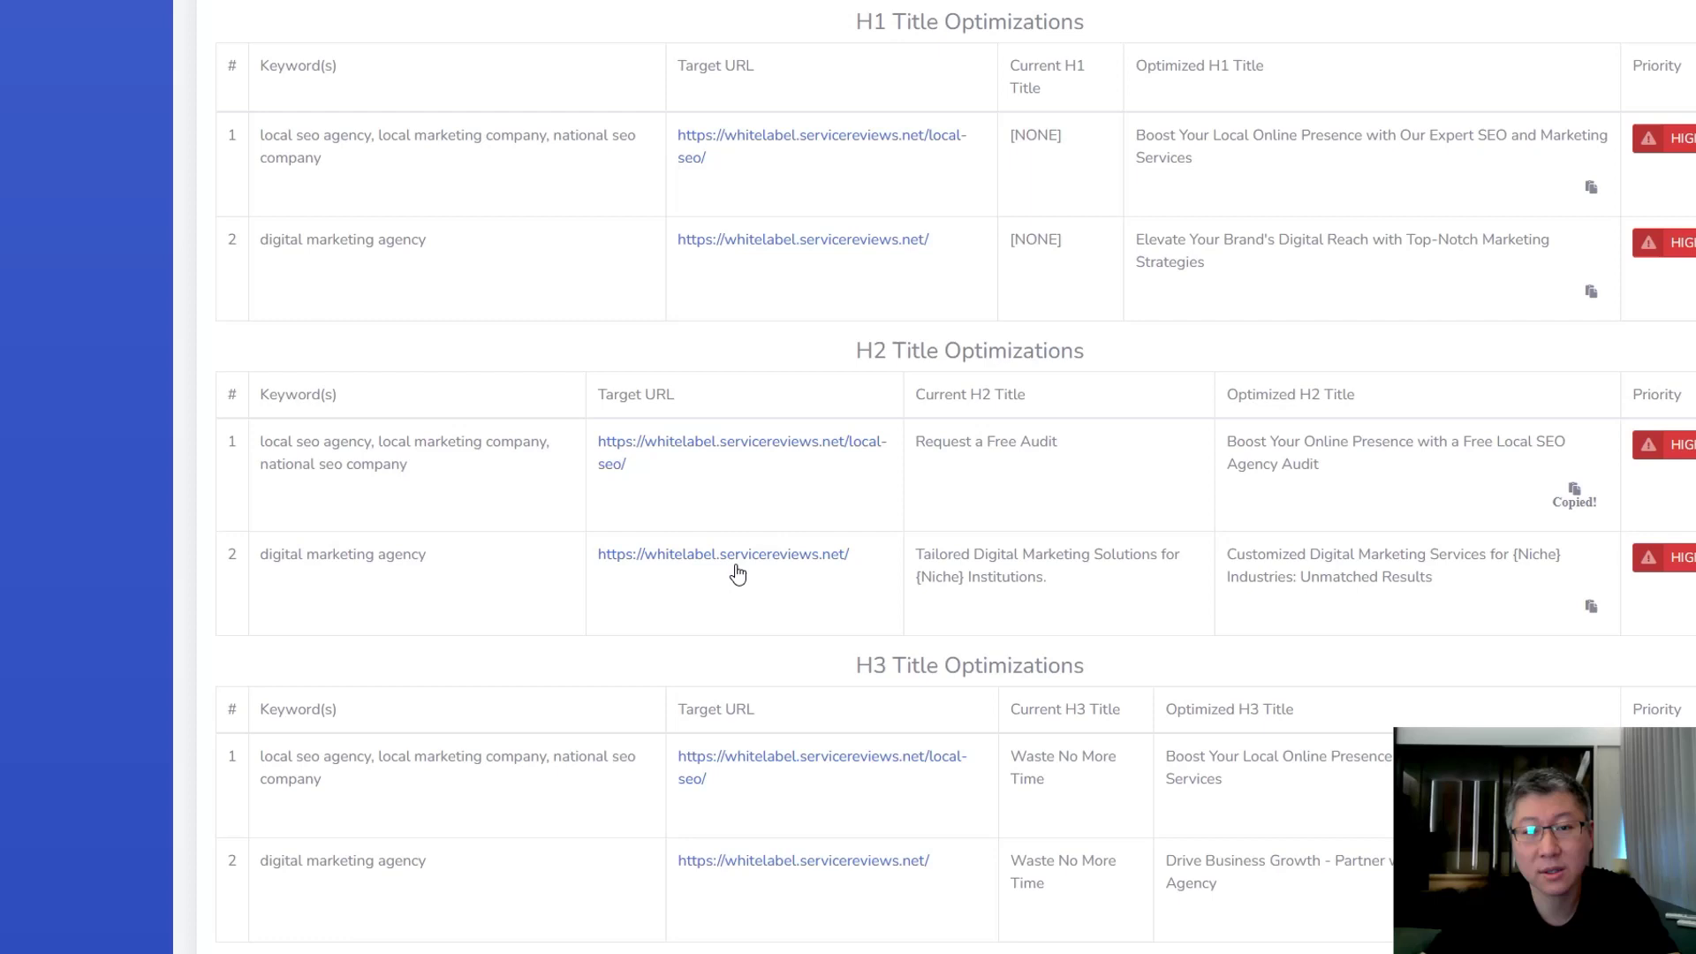
pyautogui.moveTo(969, 576); pyautogui.dragTo(888, 579)
pyautogui.click(993, 566)
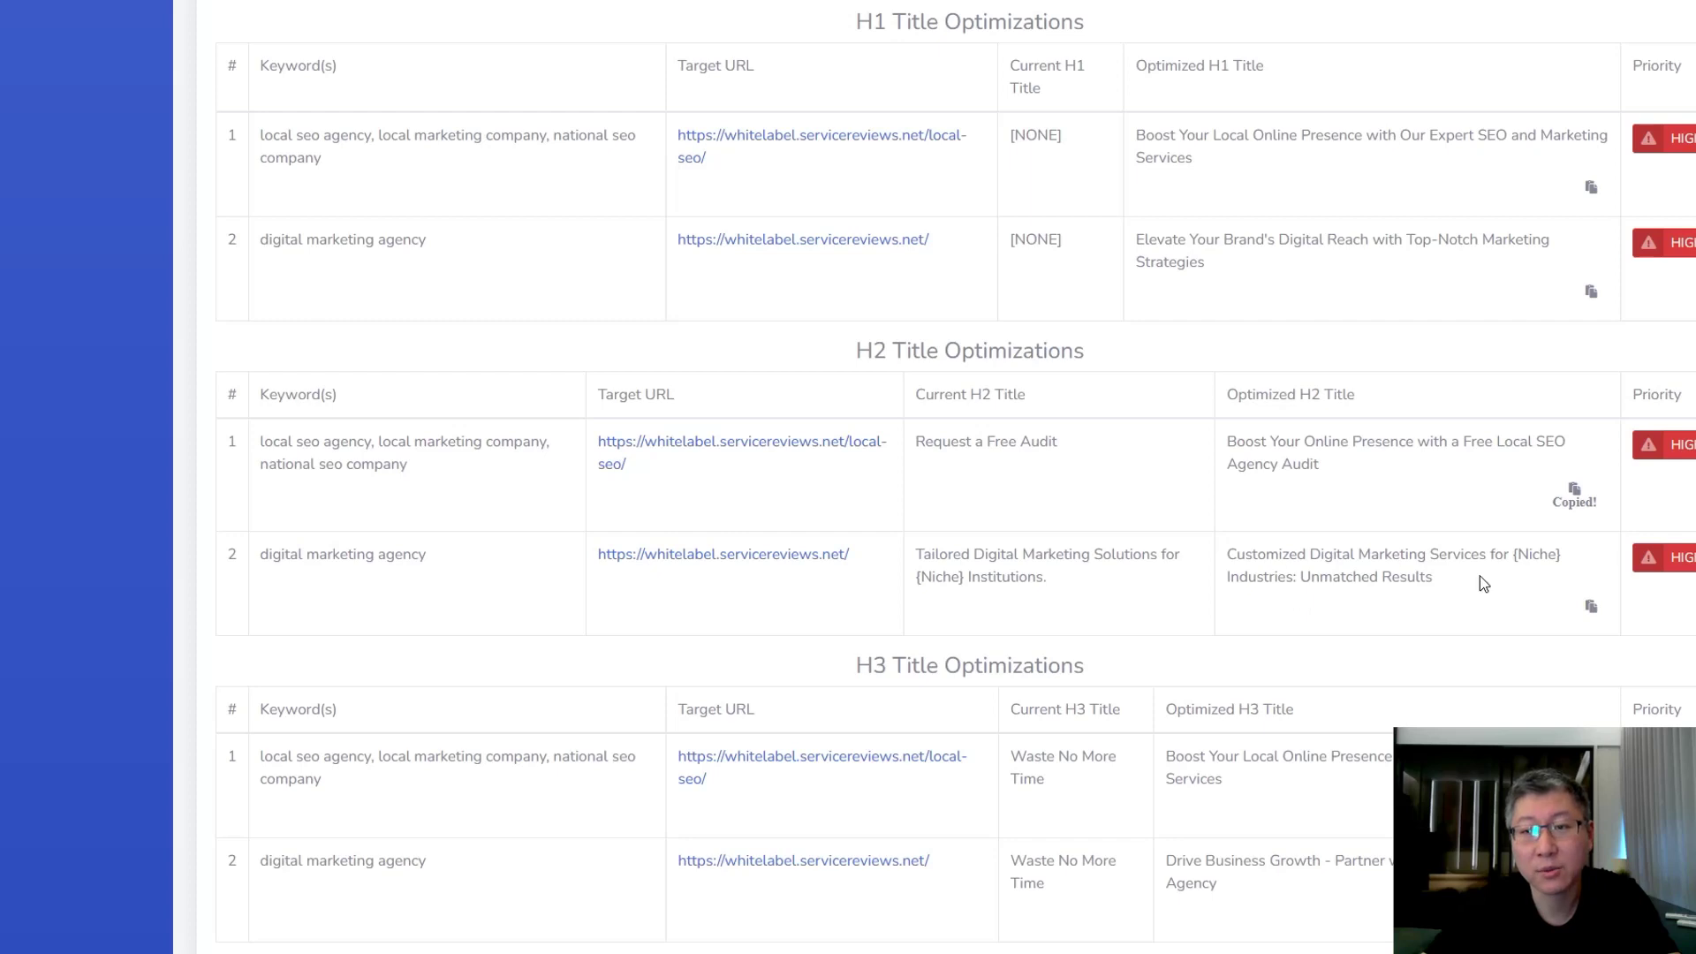
pyautogui.moveTo(1565, 555); pyautogui.dragTo(1493, 554)
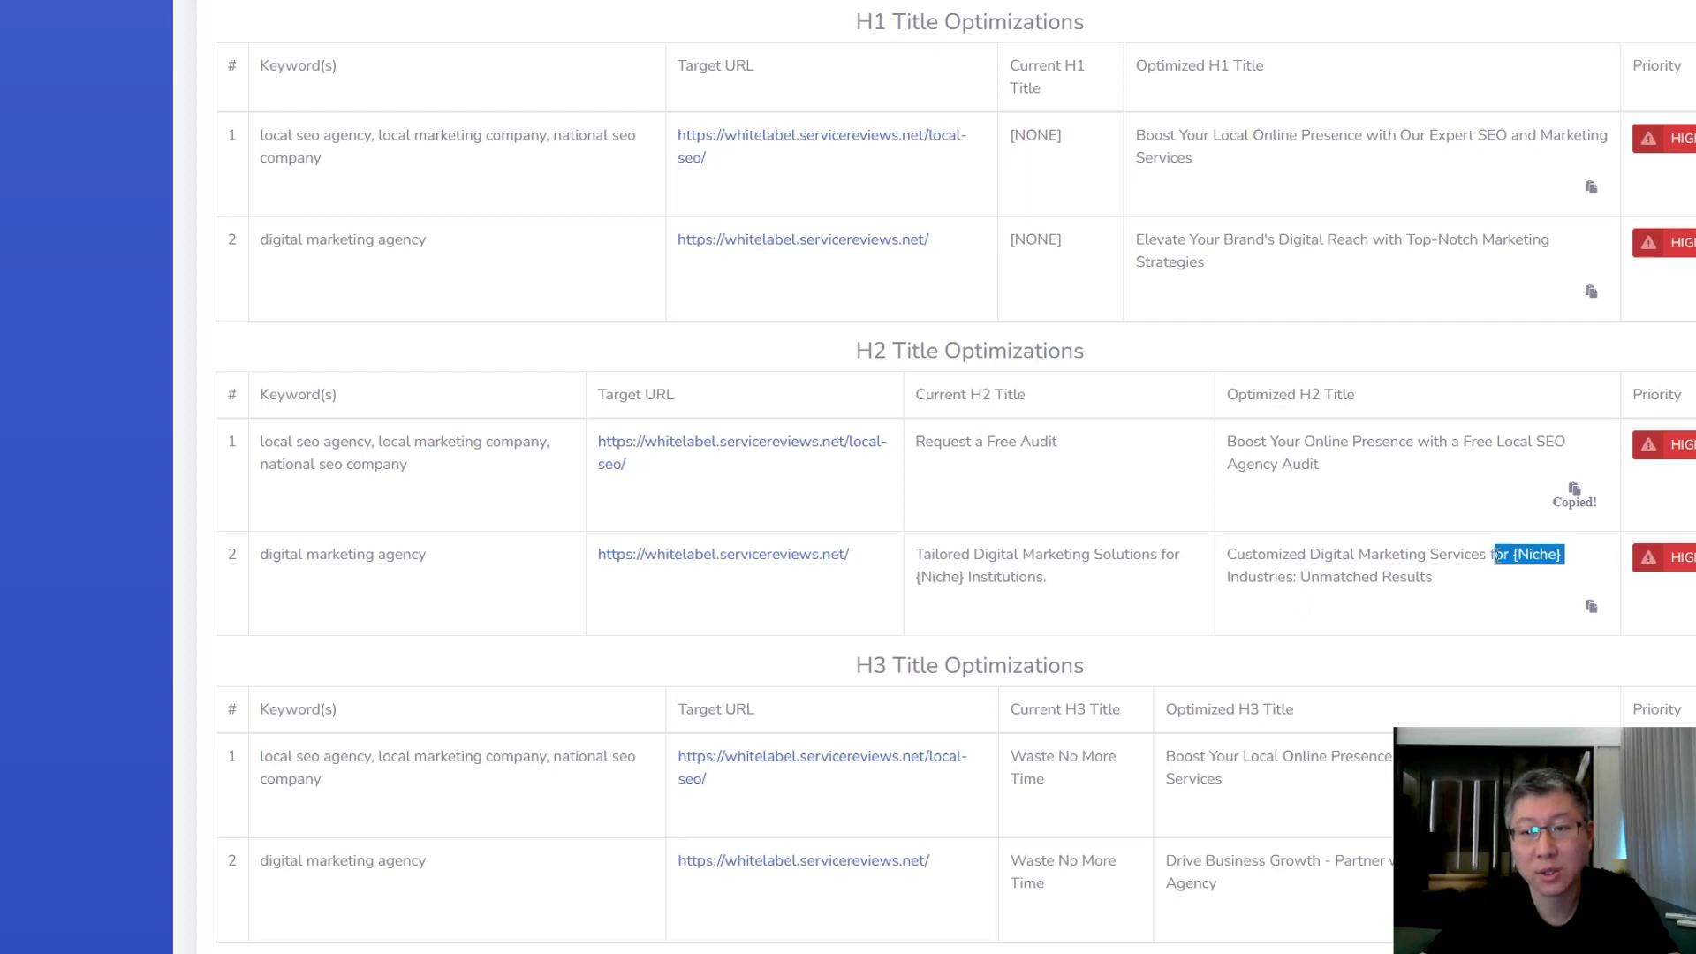
pyautogui.click(1495, 554)
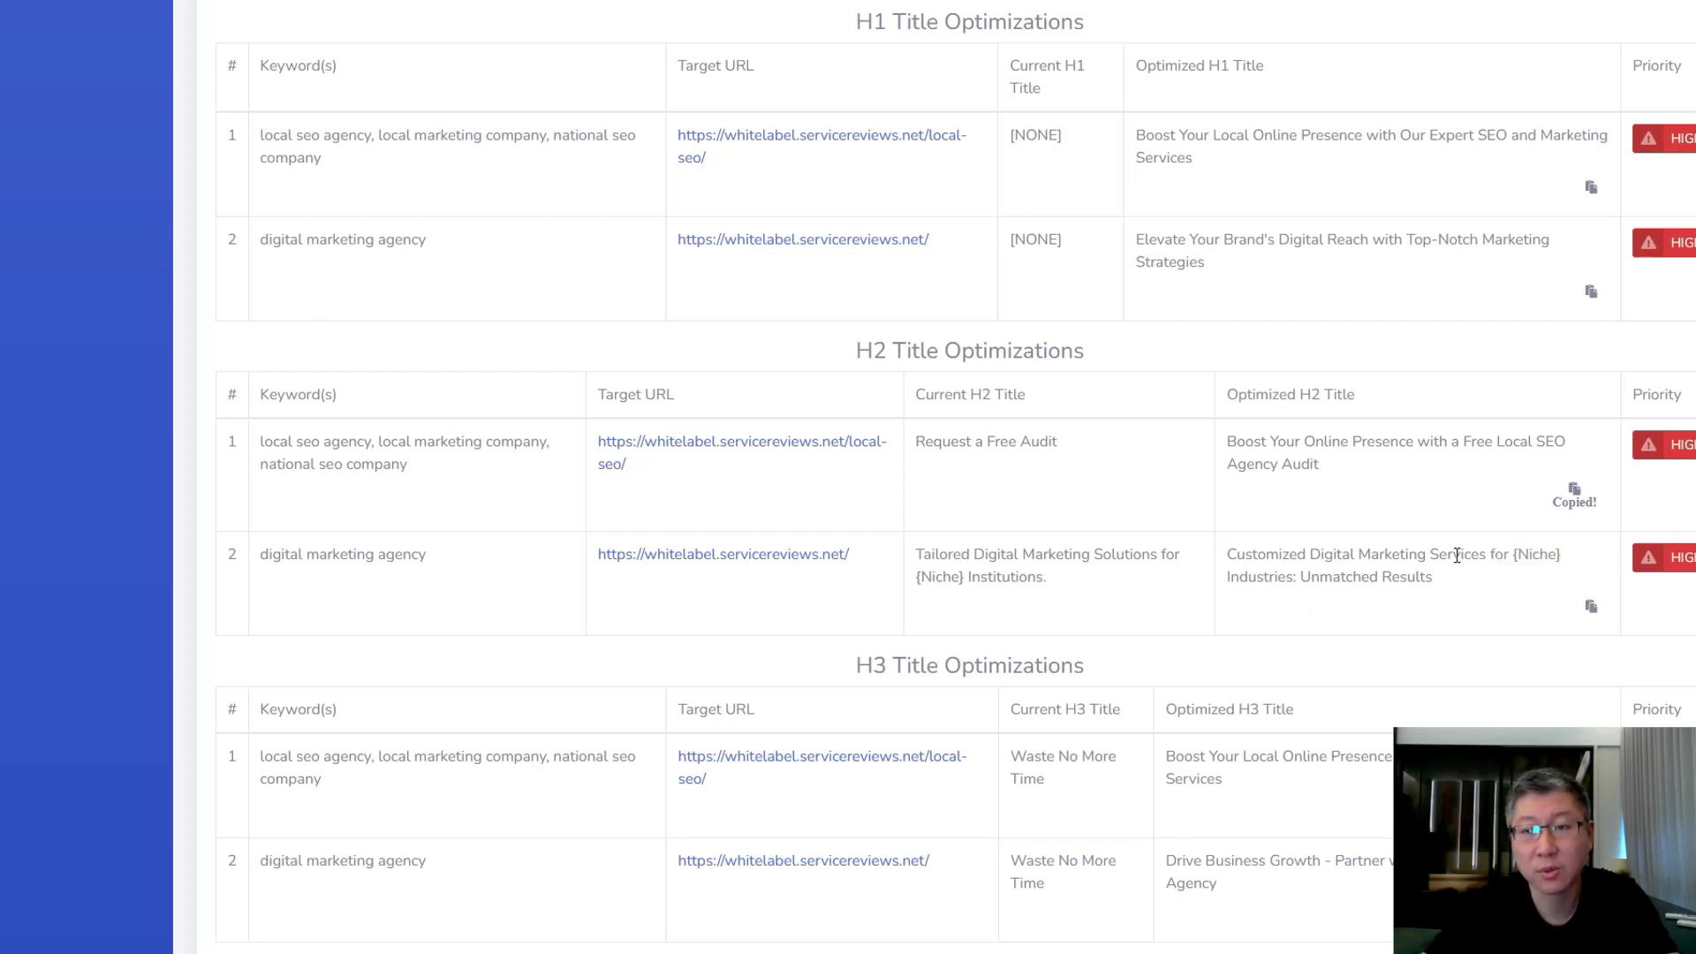
pyautogui.scroll(-1, 1275, 595)
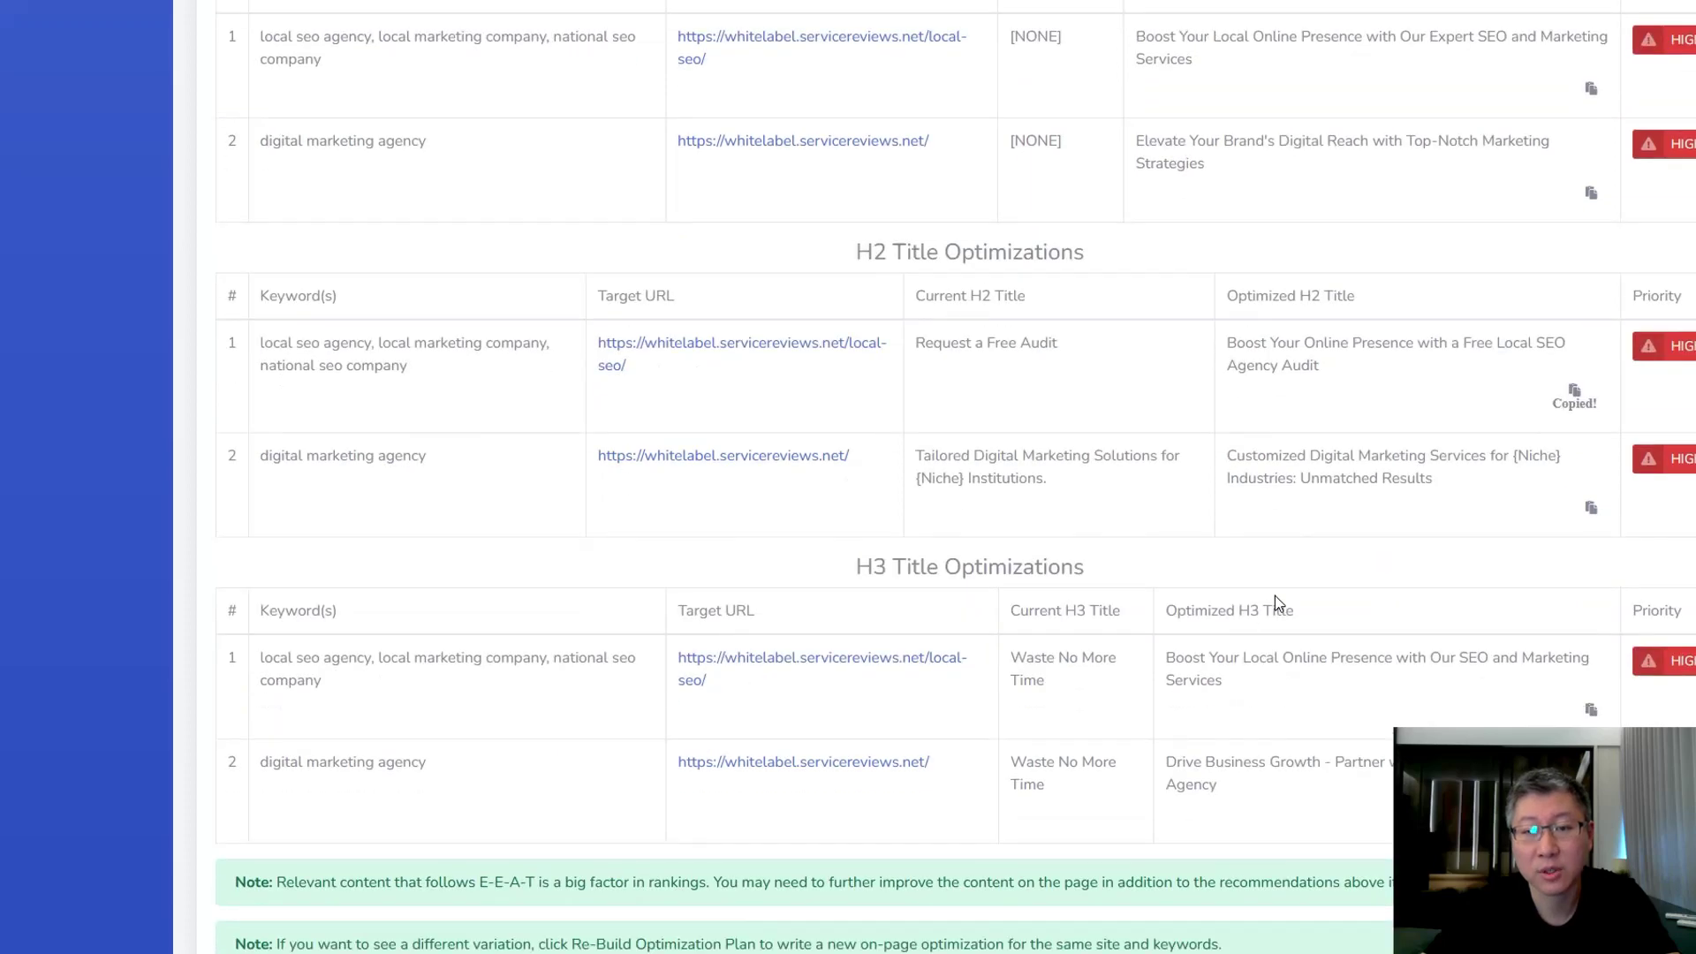
pyautogui.scroll(1, 1280, 621)
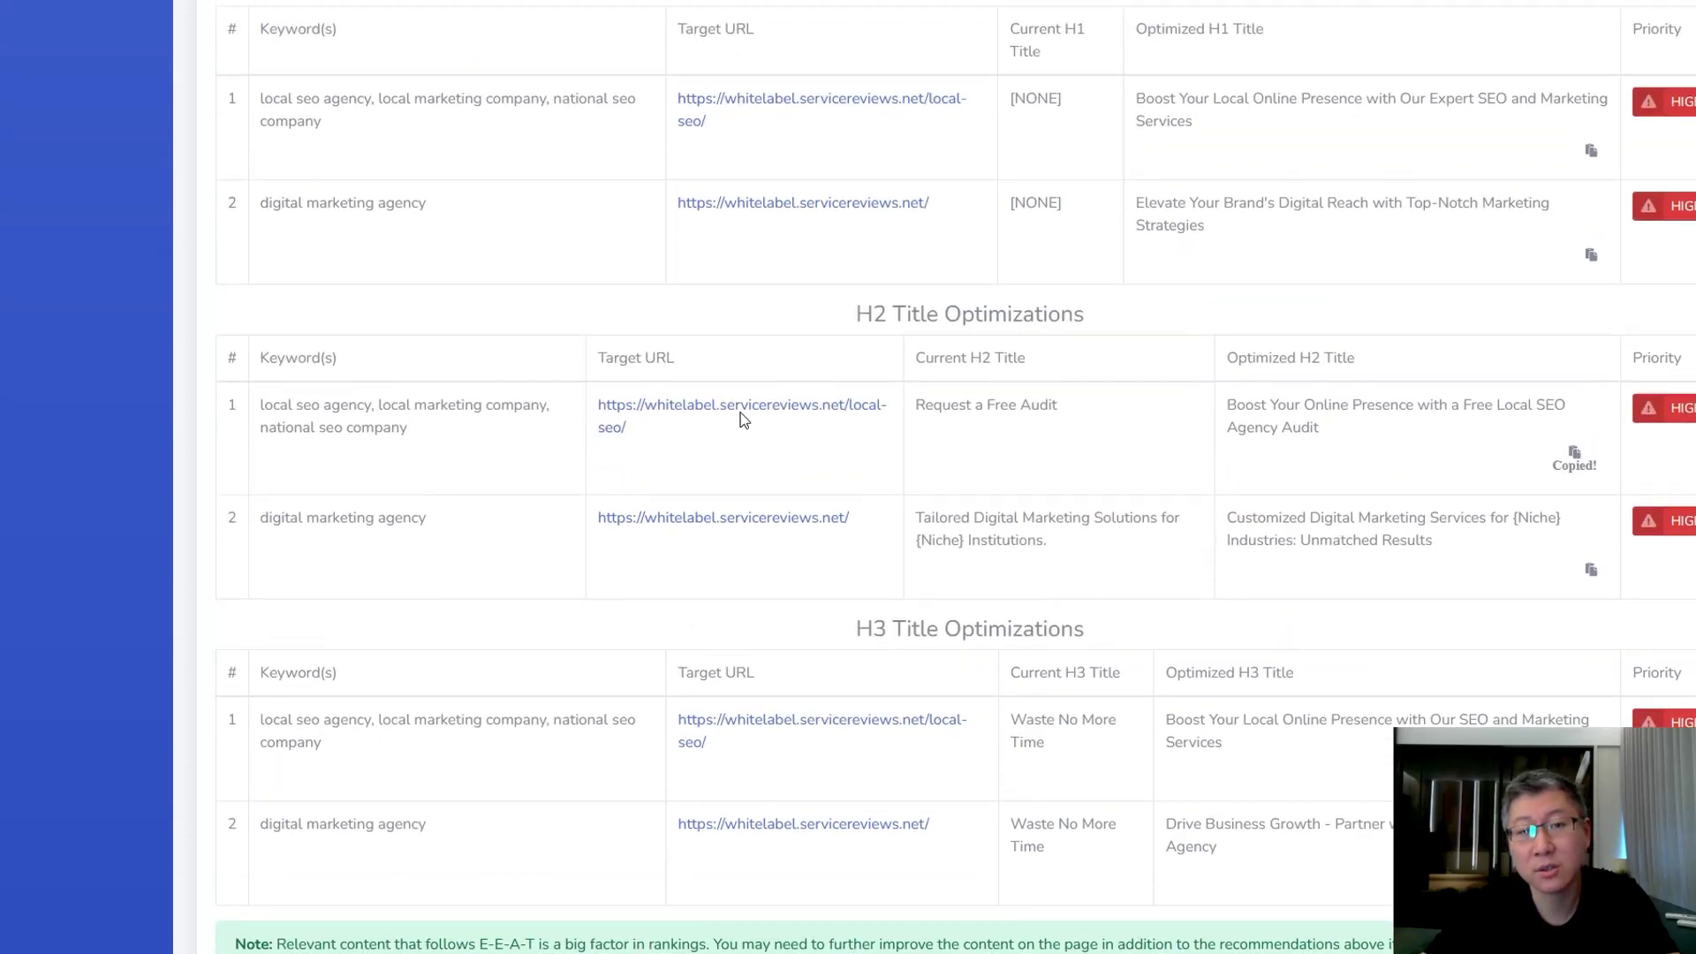
pyautogui.scroll(1, 610, 460)
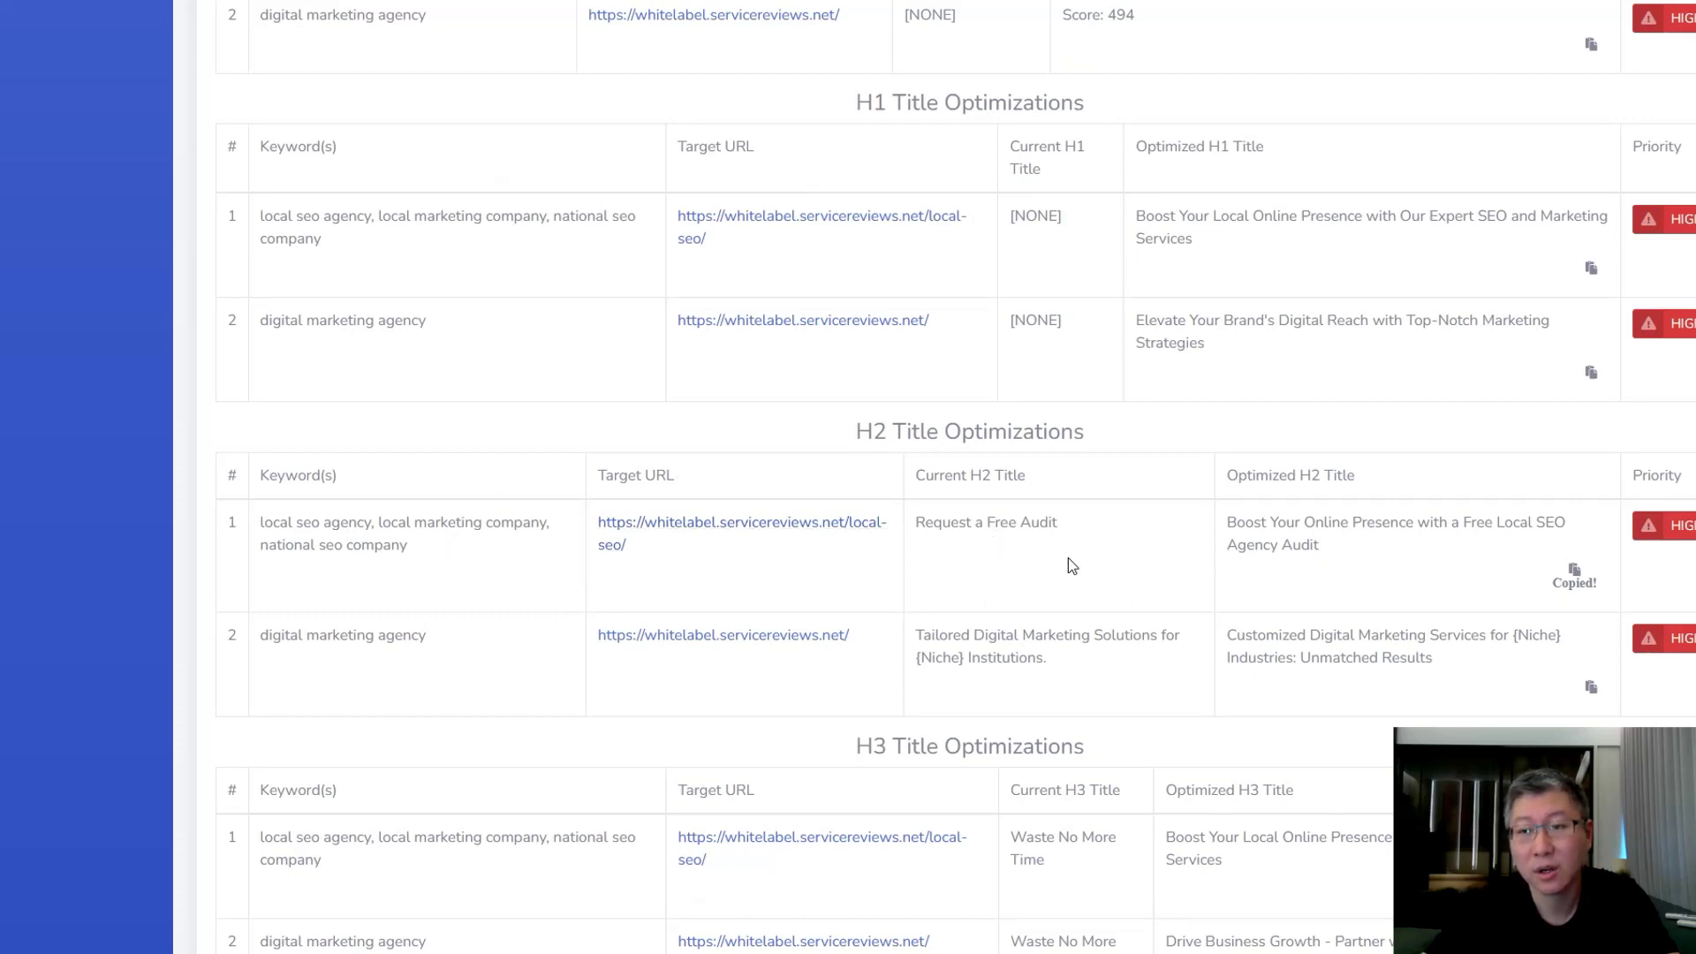
pyautogui.scroll(-1, 1310, 547)
pyautogui.scroll(2, 1446, 526)
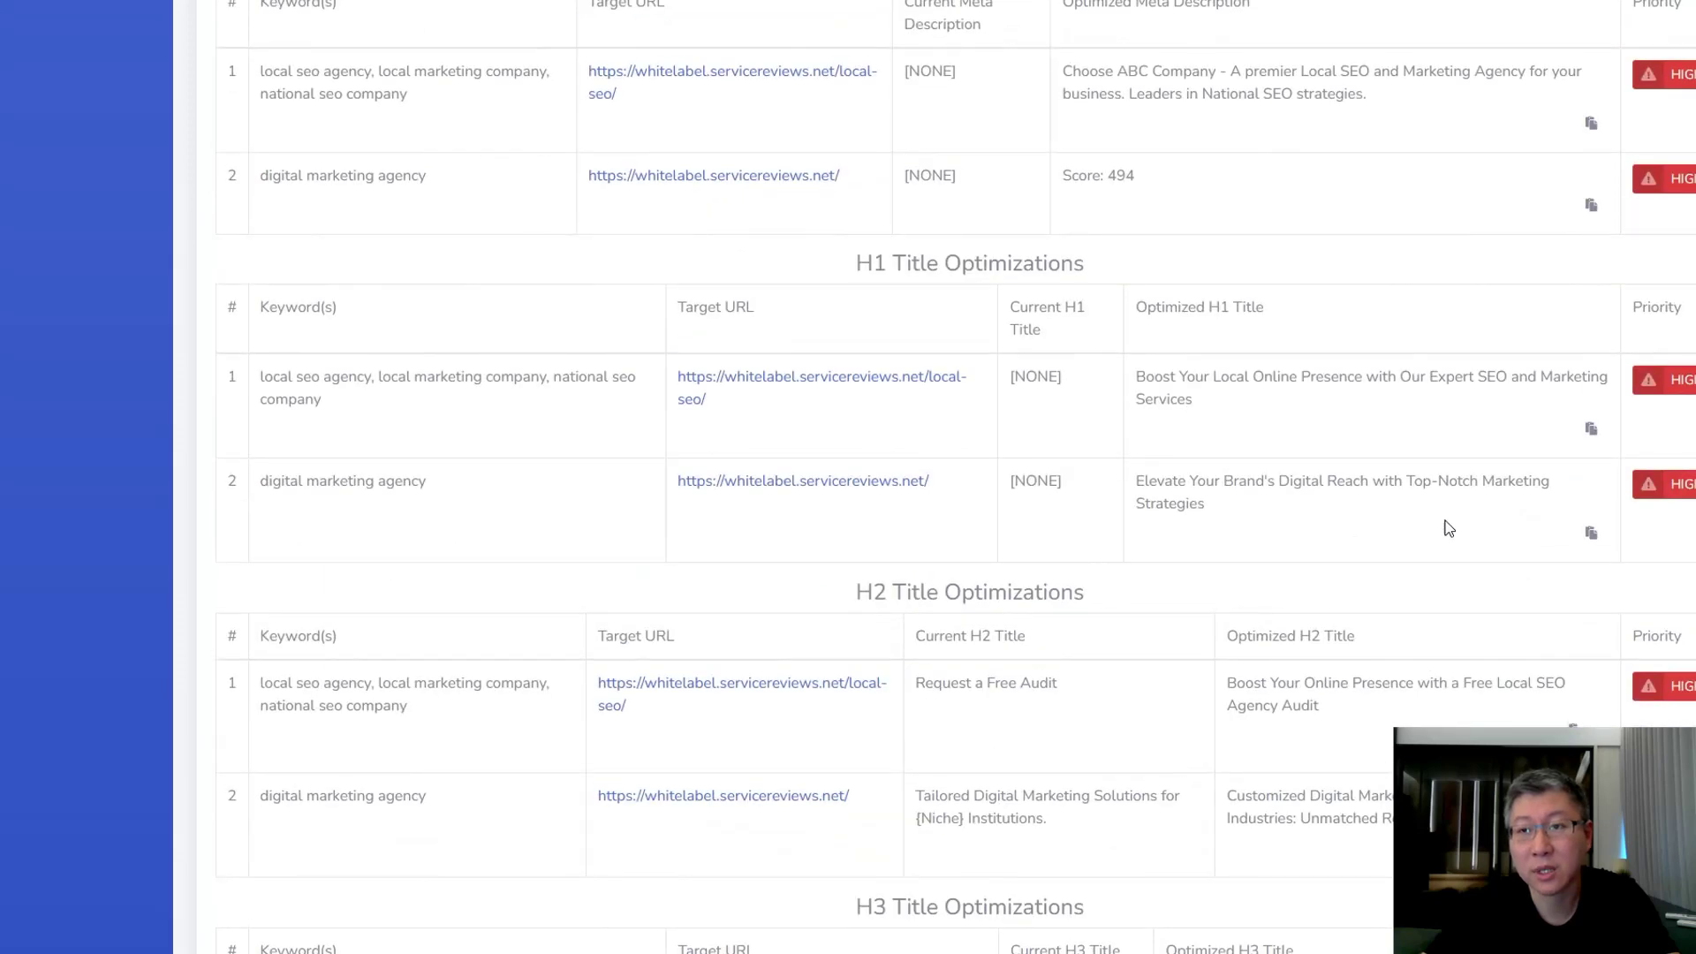
pyautogui.scroll(6, 1613, 322)
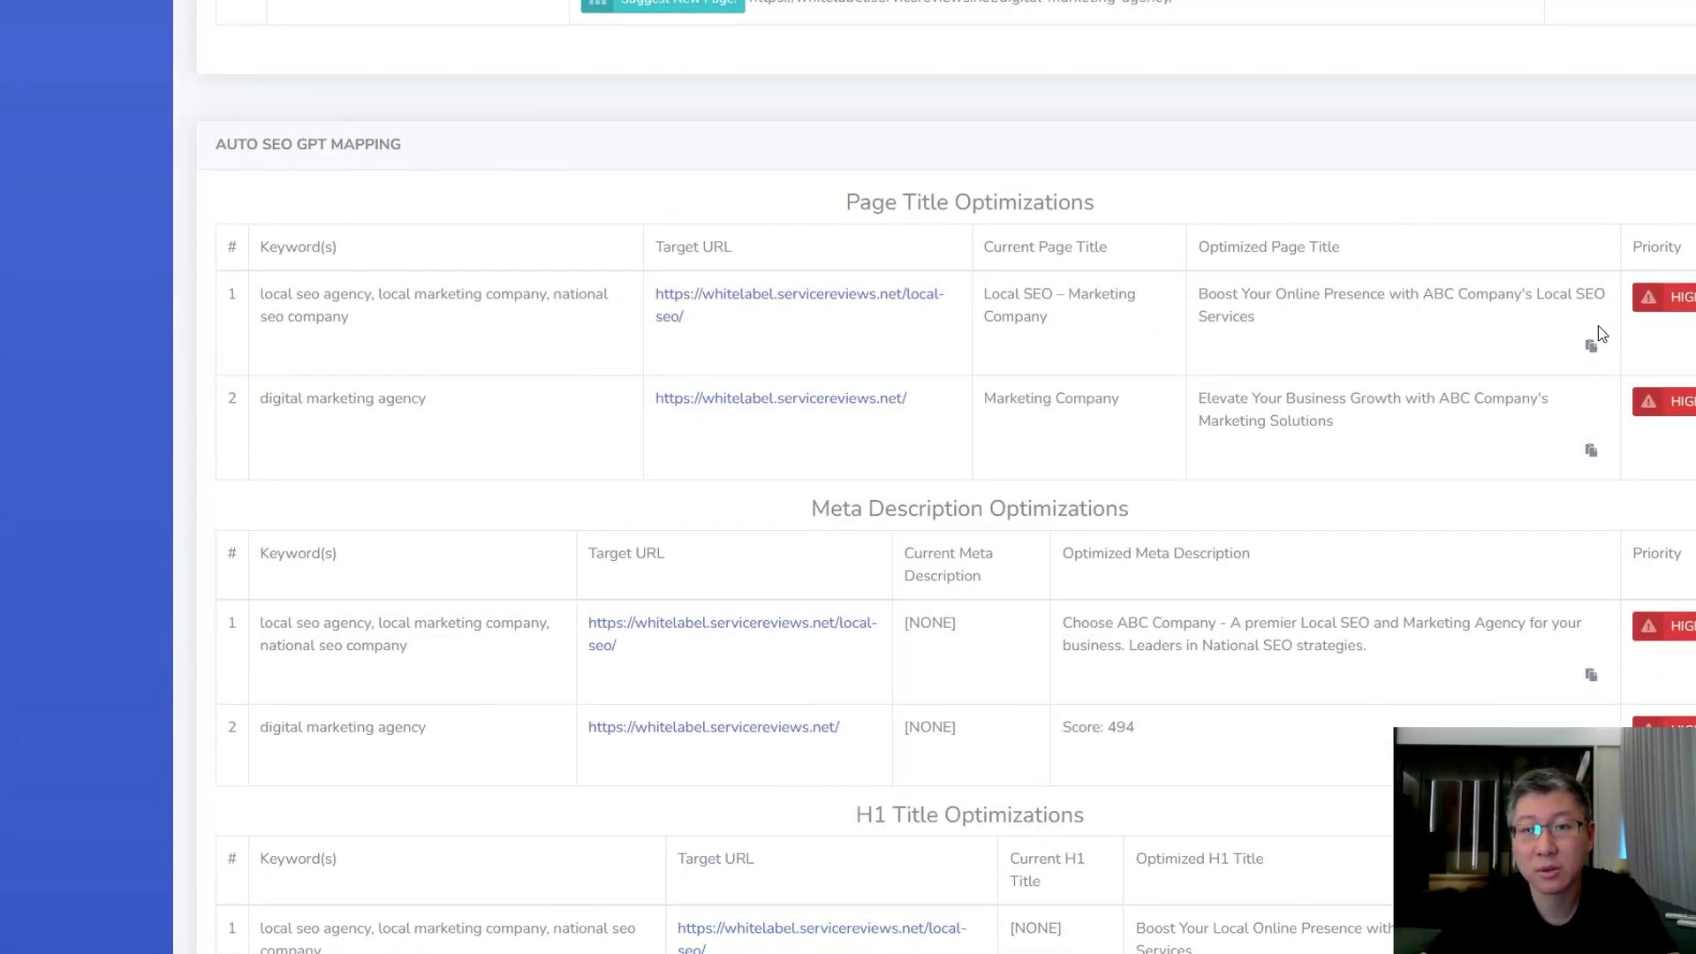
pyautogui.scroll(-8, 1495, 434)
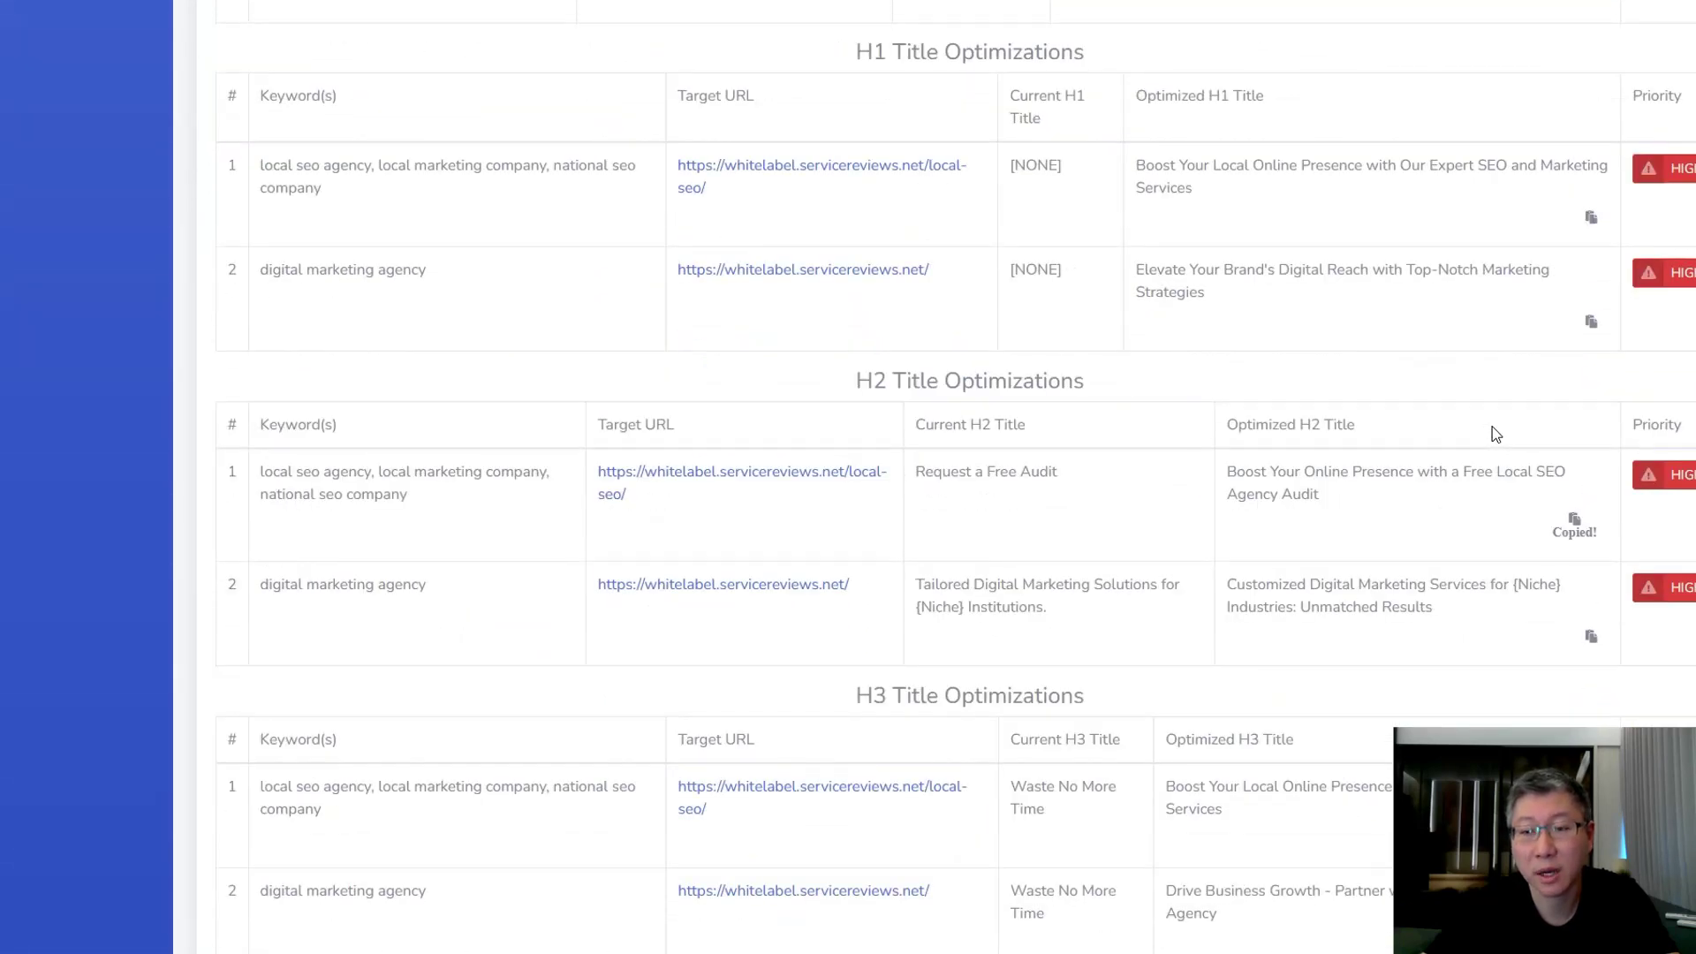
pyautogui.scroll(-2, 1348, 570)
pyautogui.scroll(-1, 1286, 606)
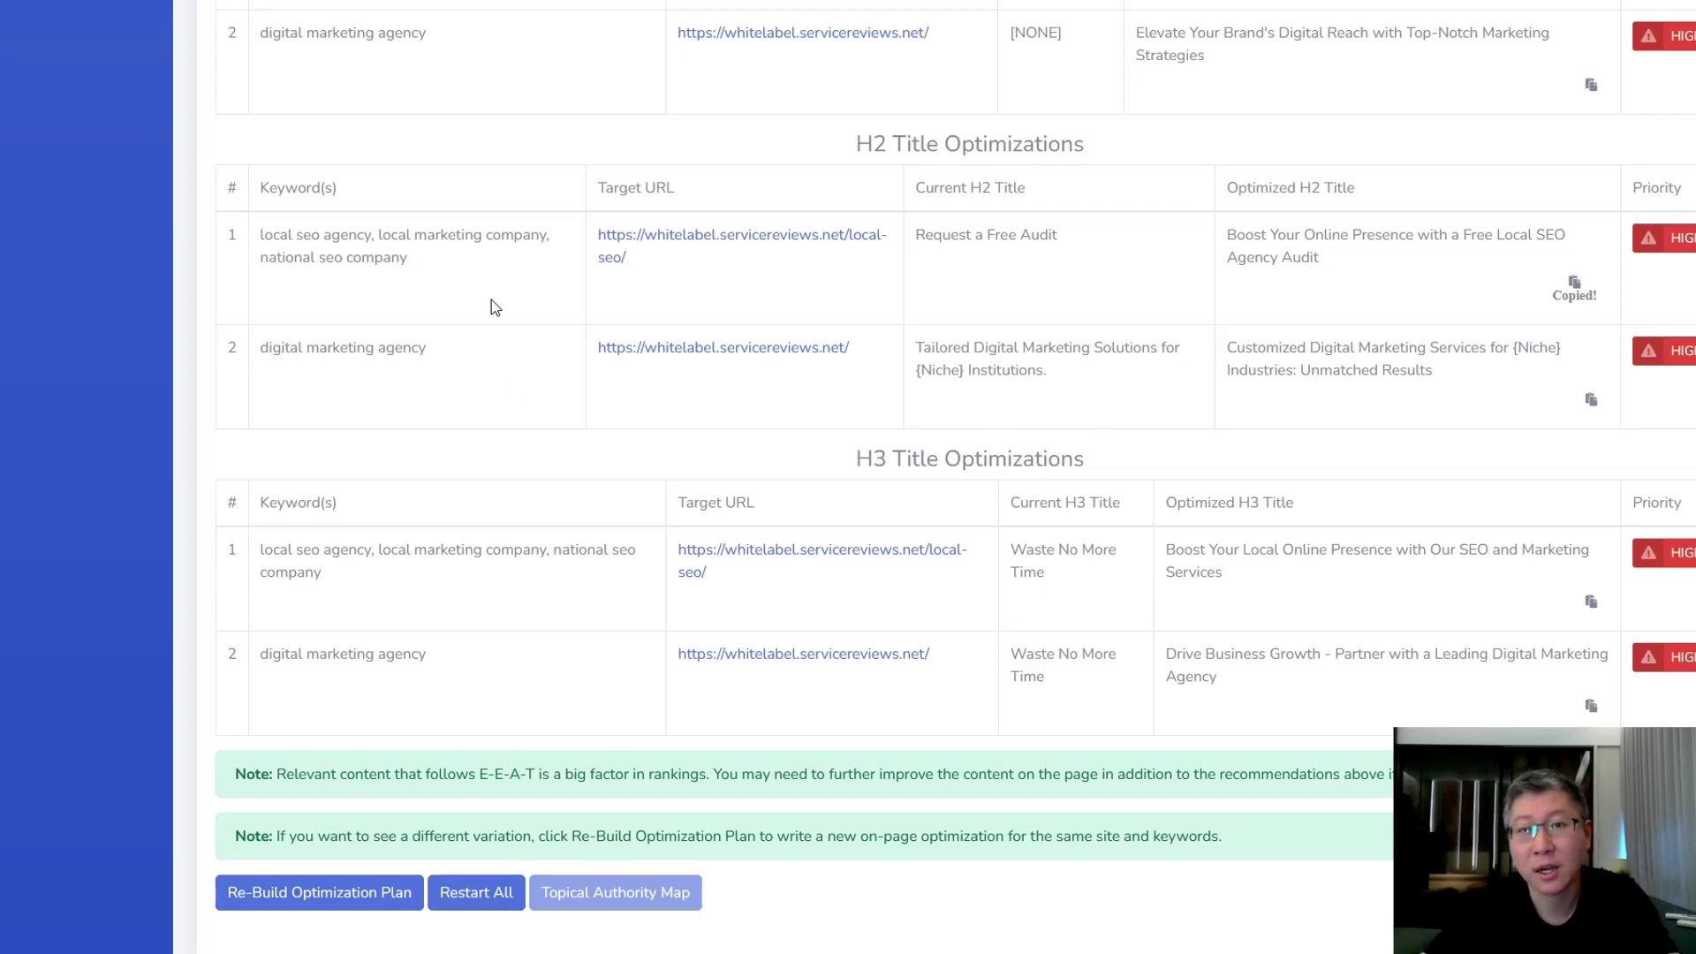
pyautogui.scroll(3, 491, 299)
pyautogui.scroll(2, 495, 307)
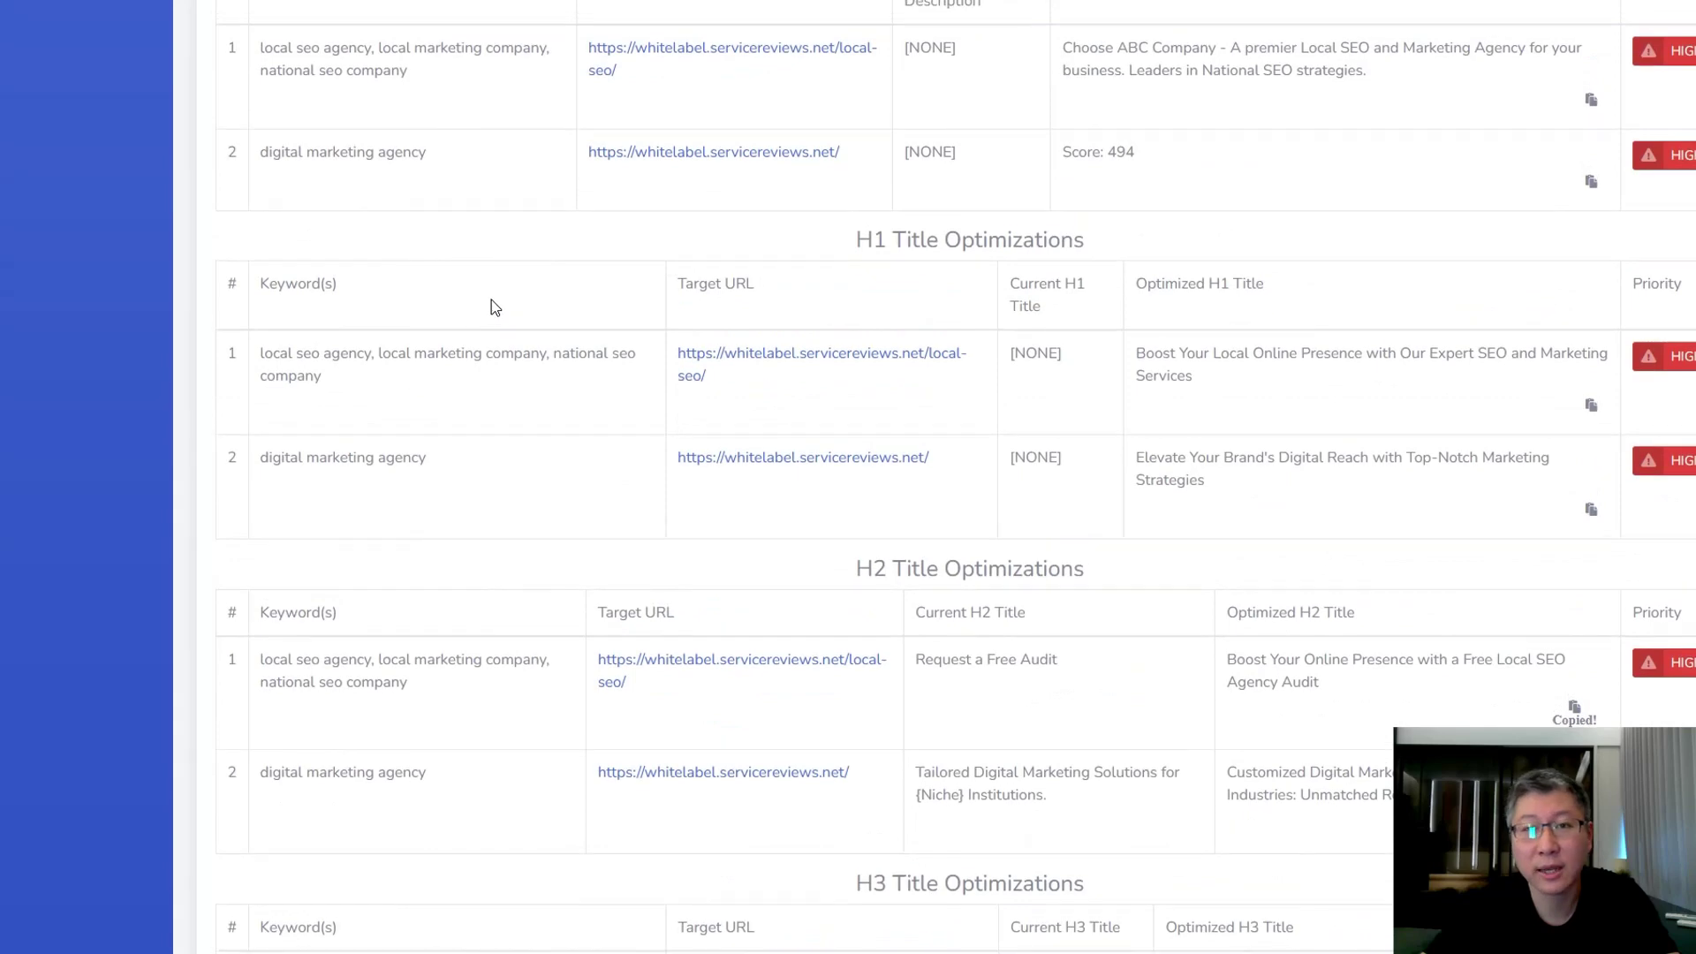
pyautogui.scroll(15, 492, 301)
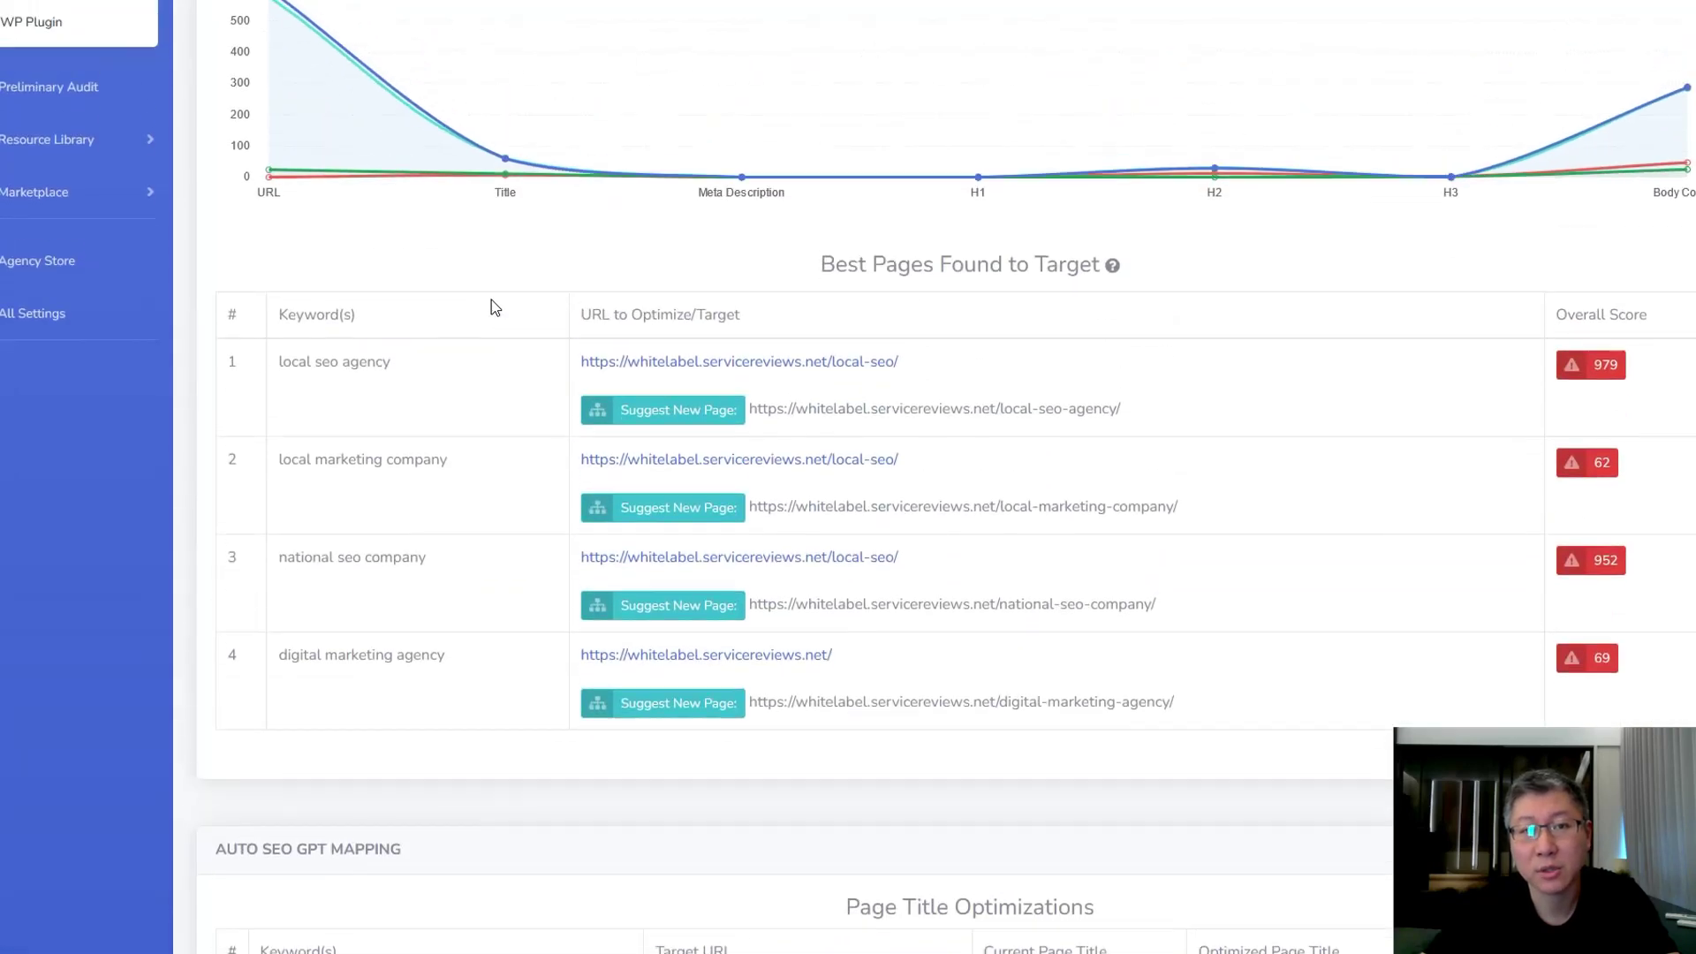
pyautogui.scroll(8, 491, 300)
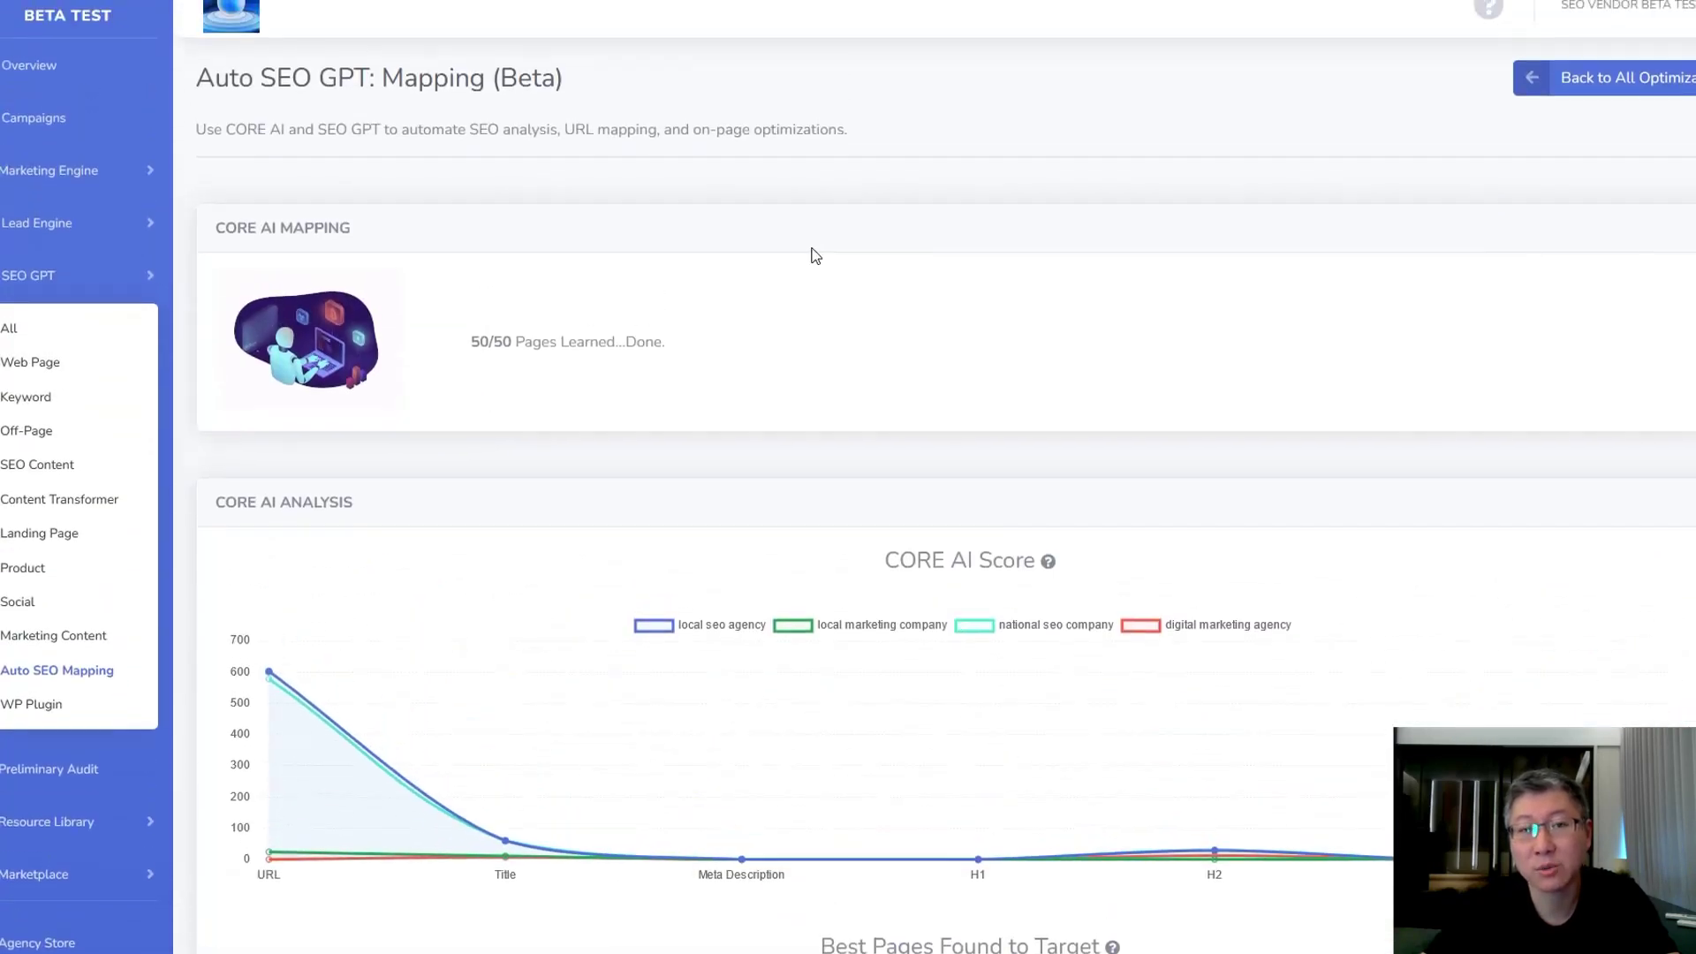